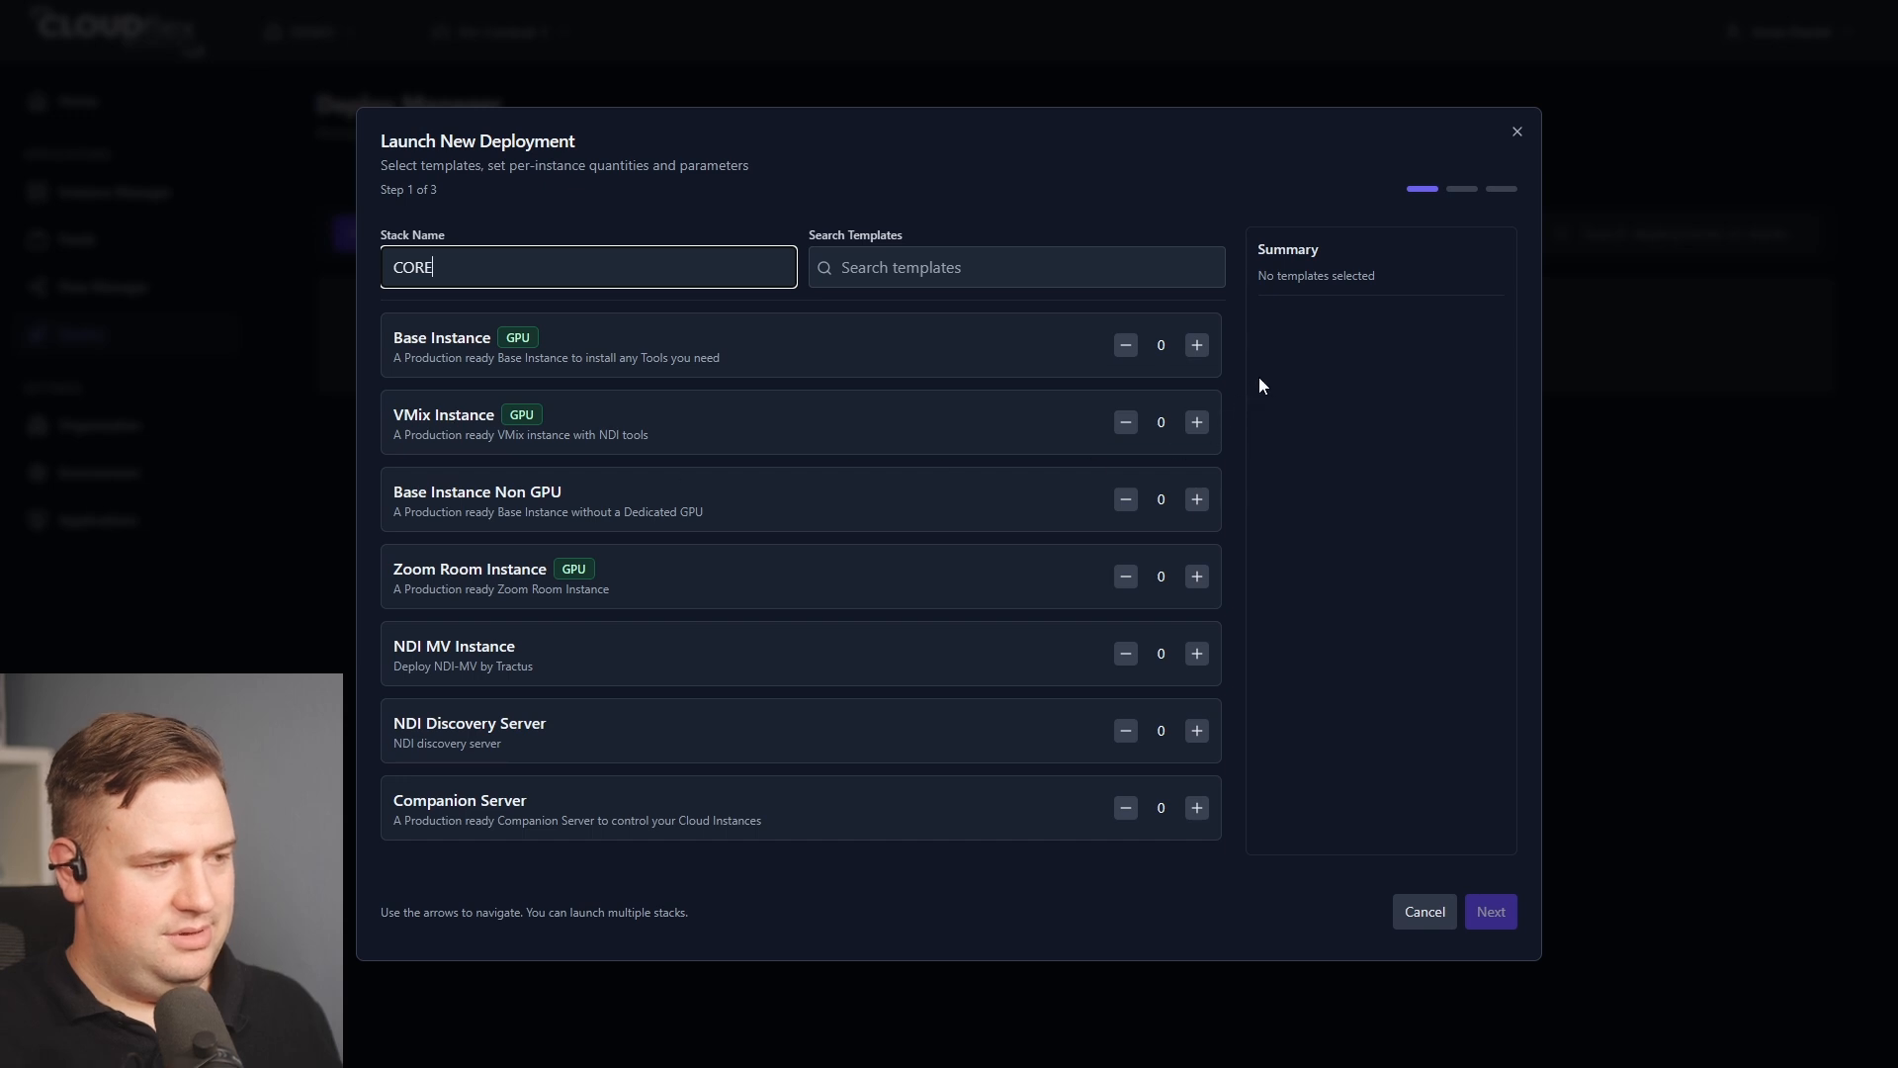
Add one NDI Discovery Server and one Companion Server to the CORE stack and continue to the parameters step.
click(1197, 732)
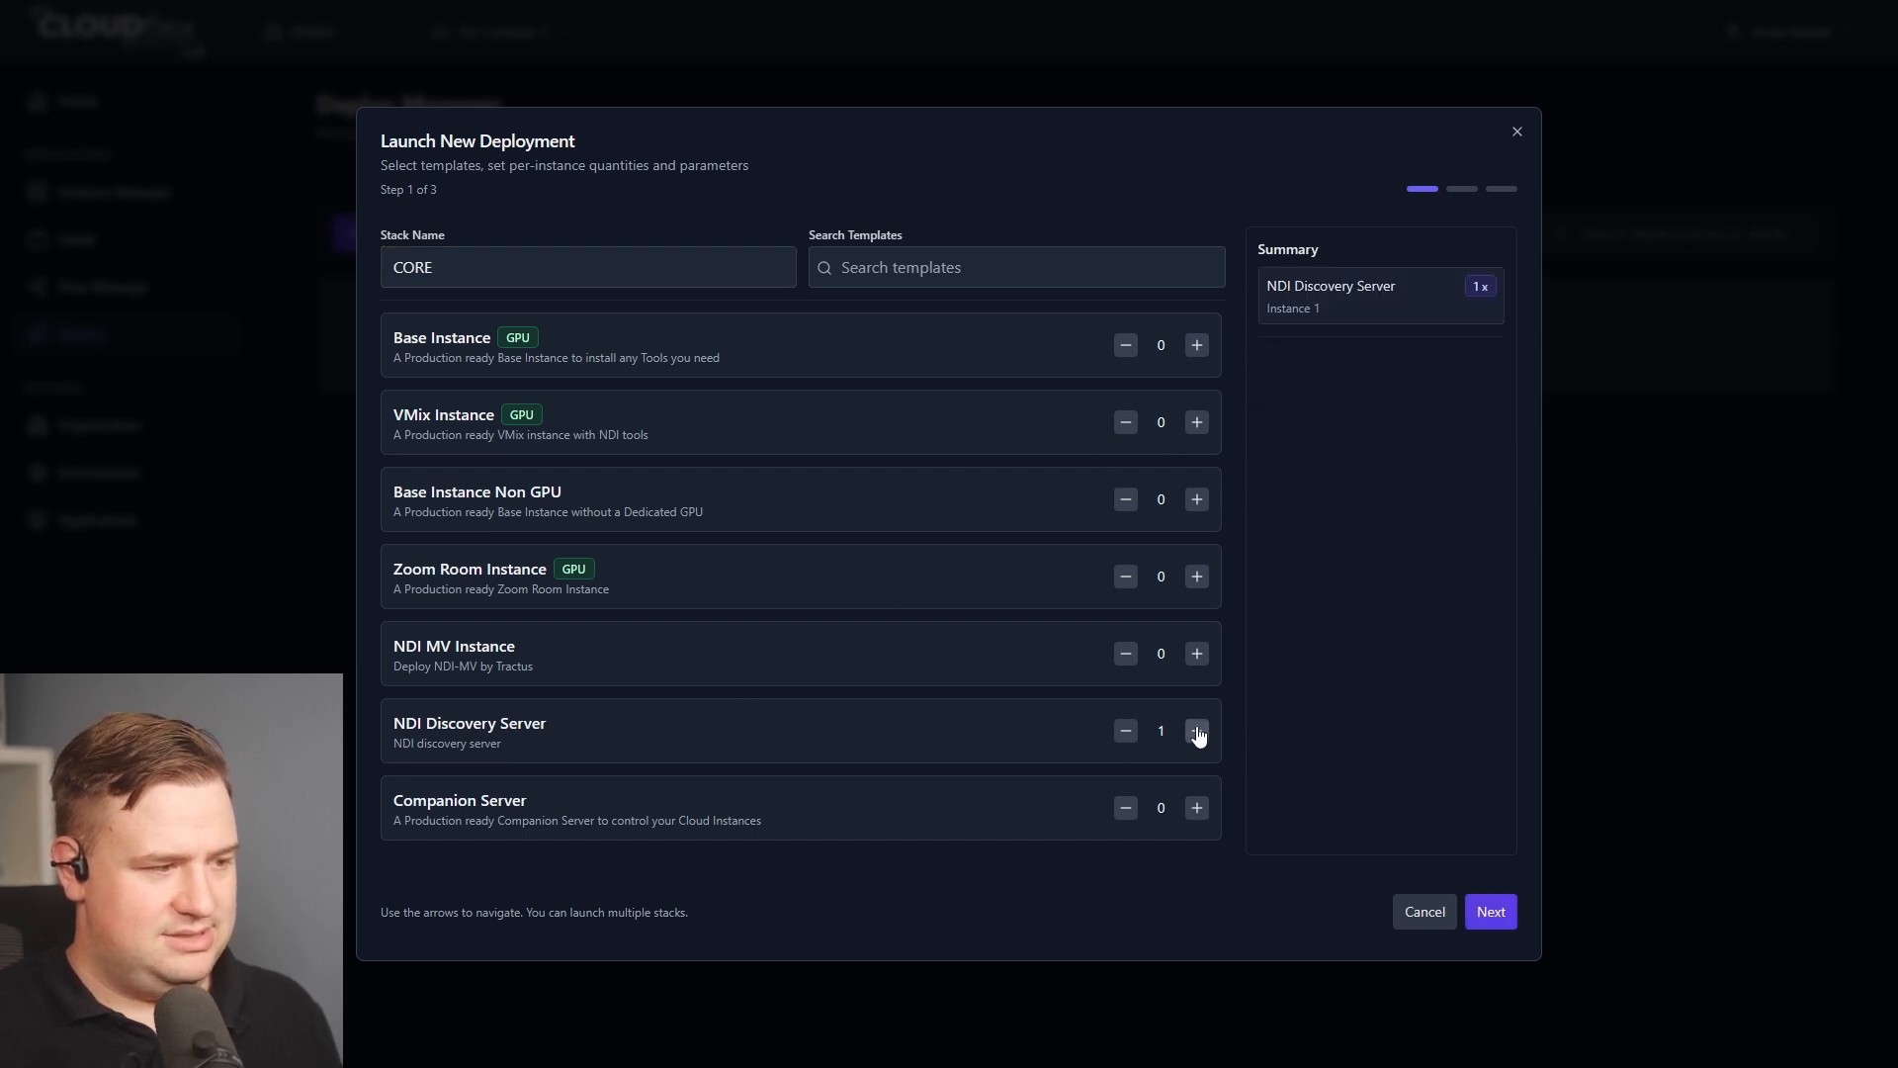
click(1196, 807)
click(1488, 912)
Name the NDI Discovery Server instance CORE-DISCO.
key(Tab)
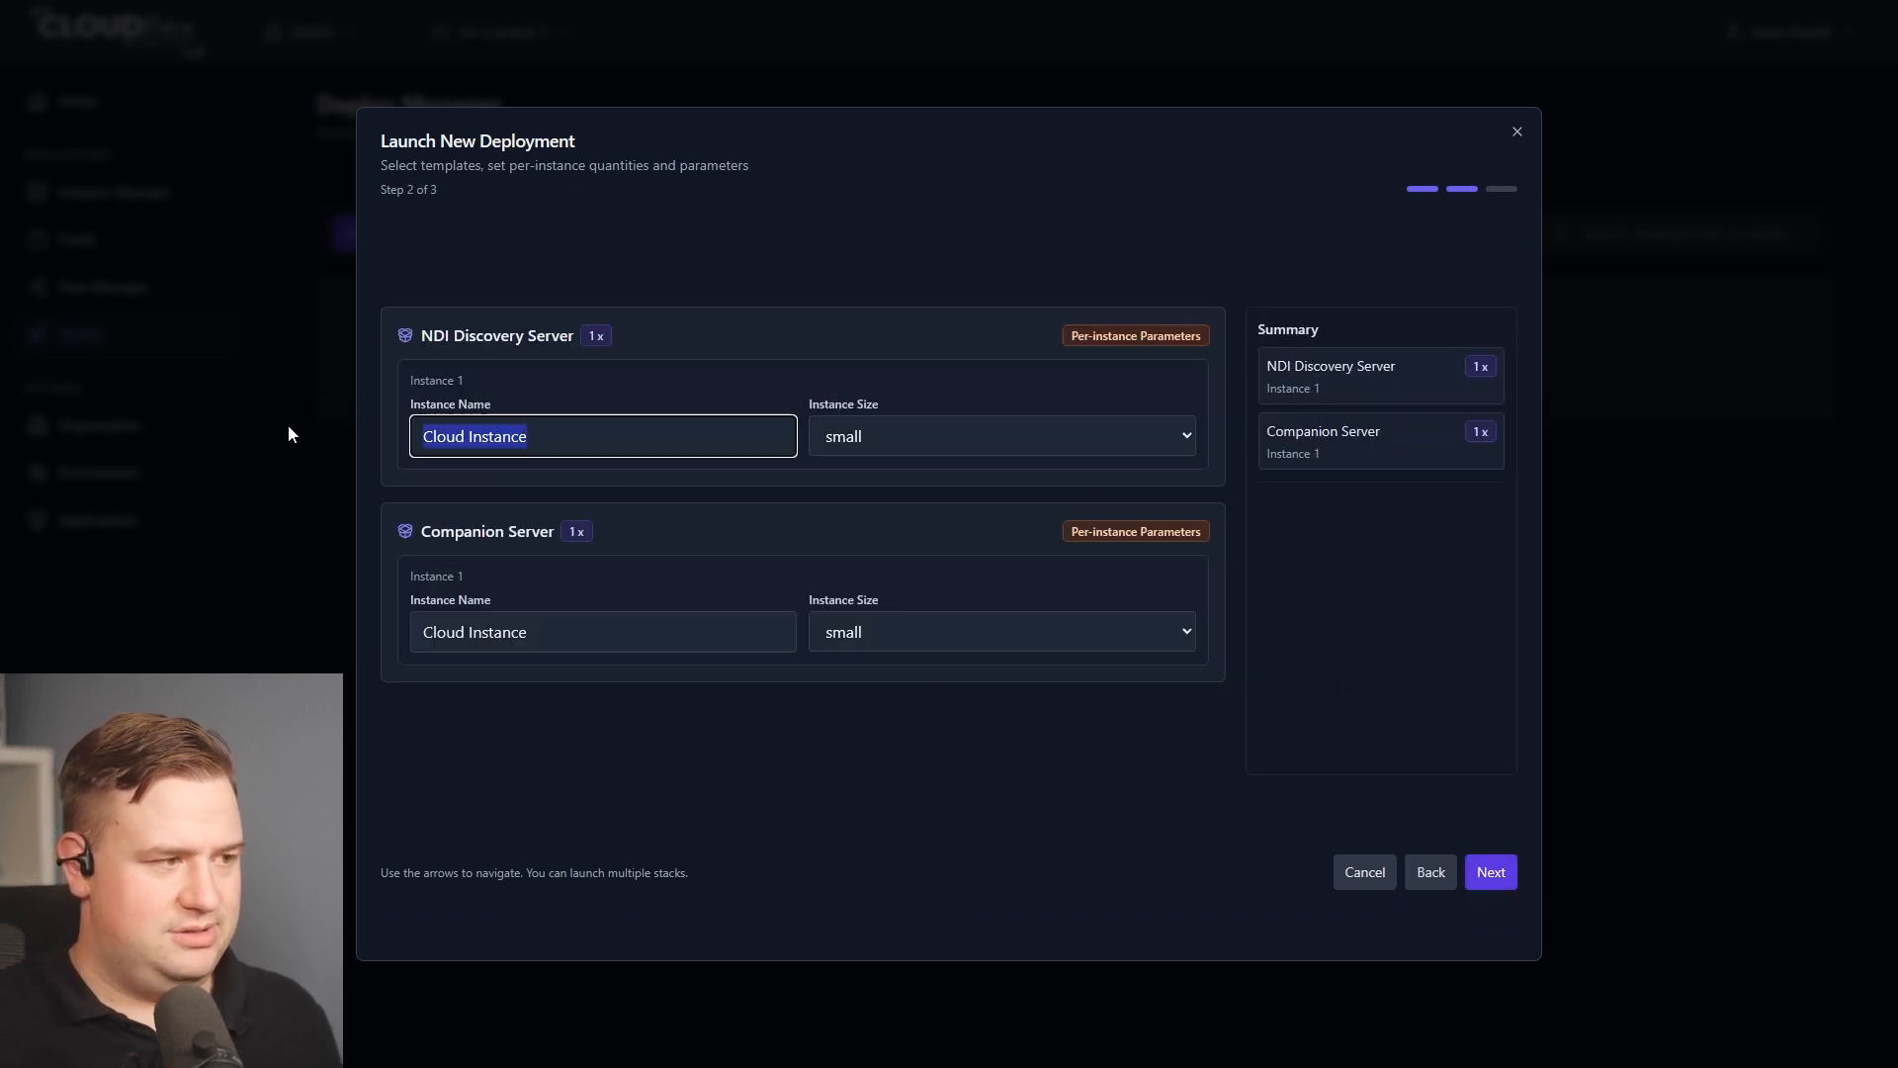
text(CORE)
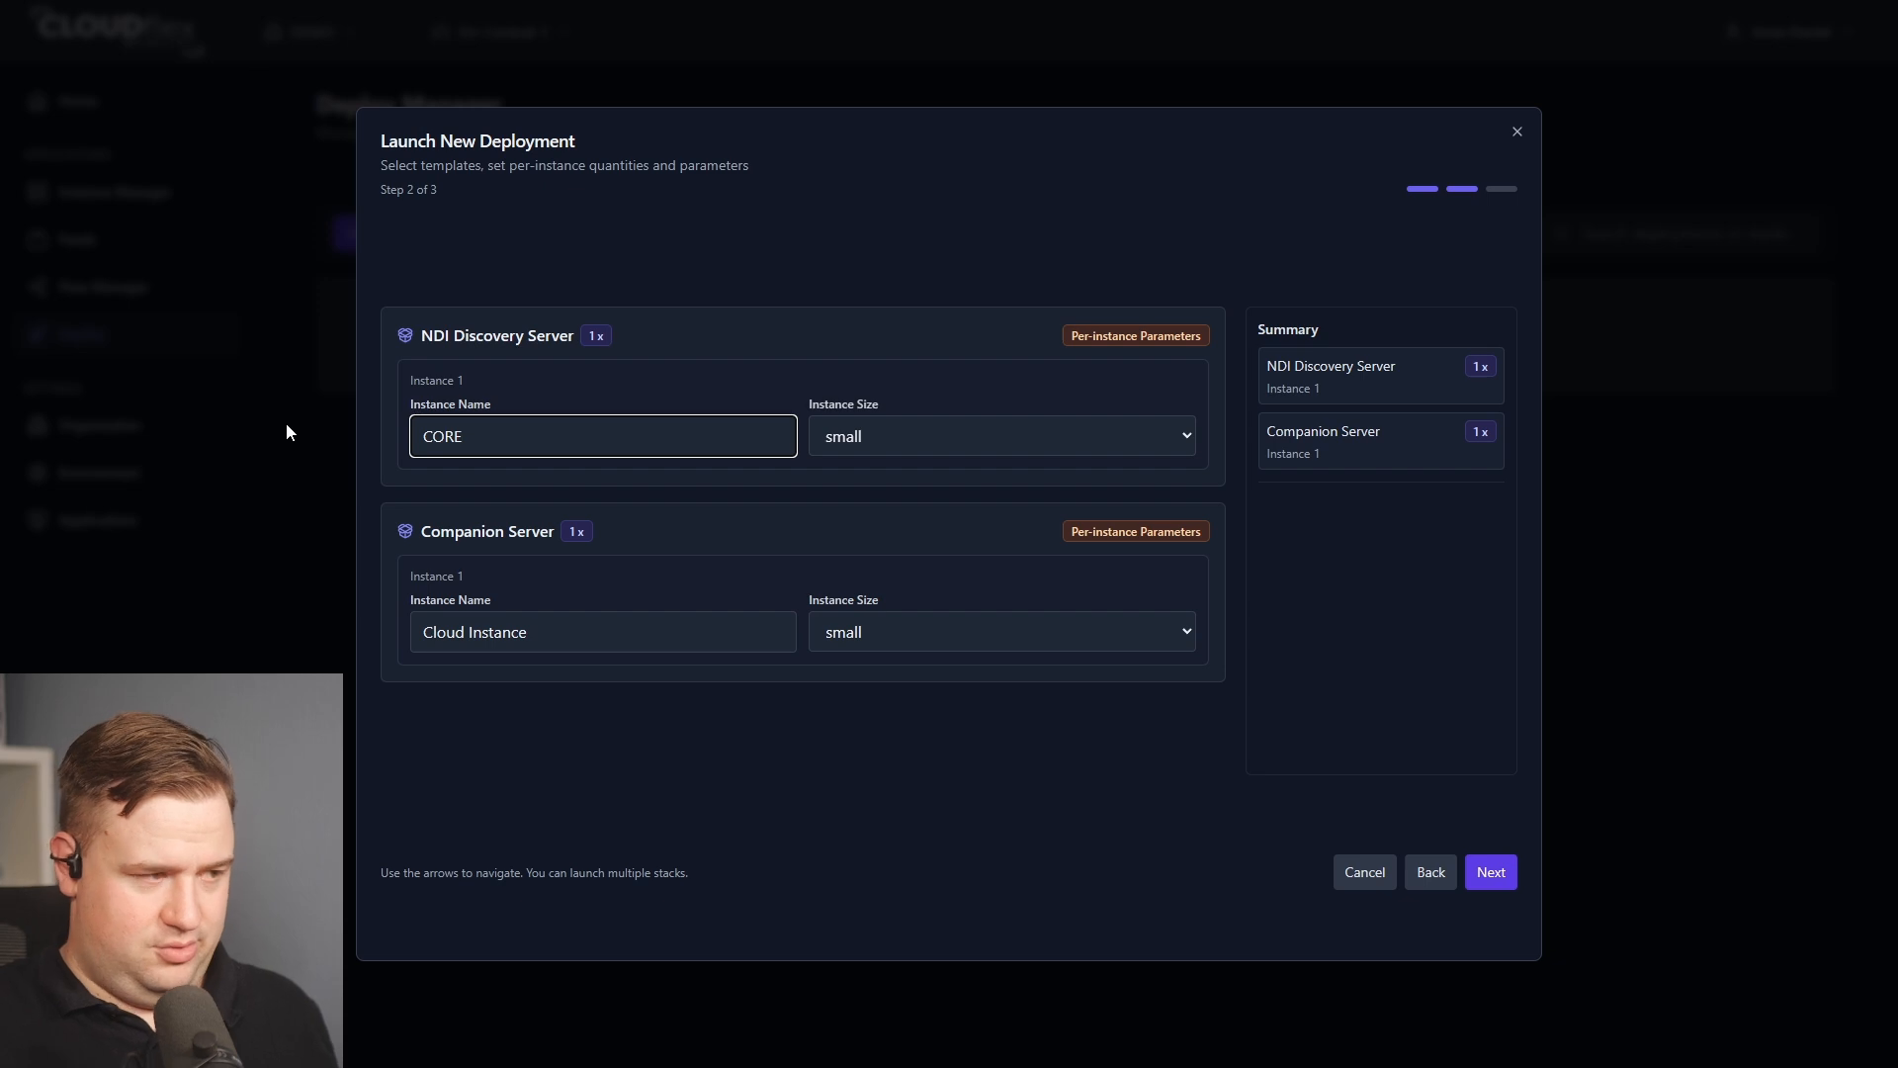
text(-DISCO)
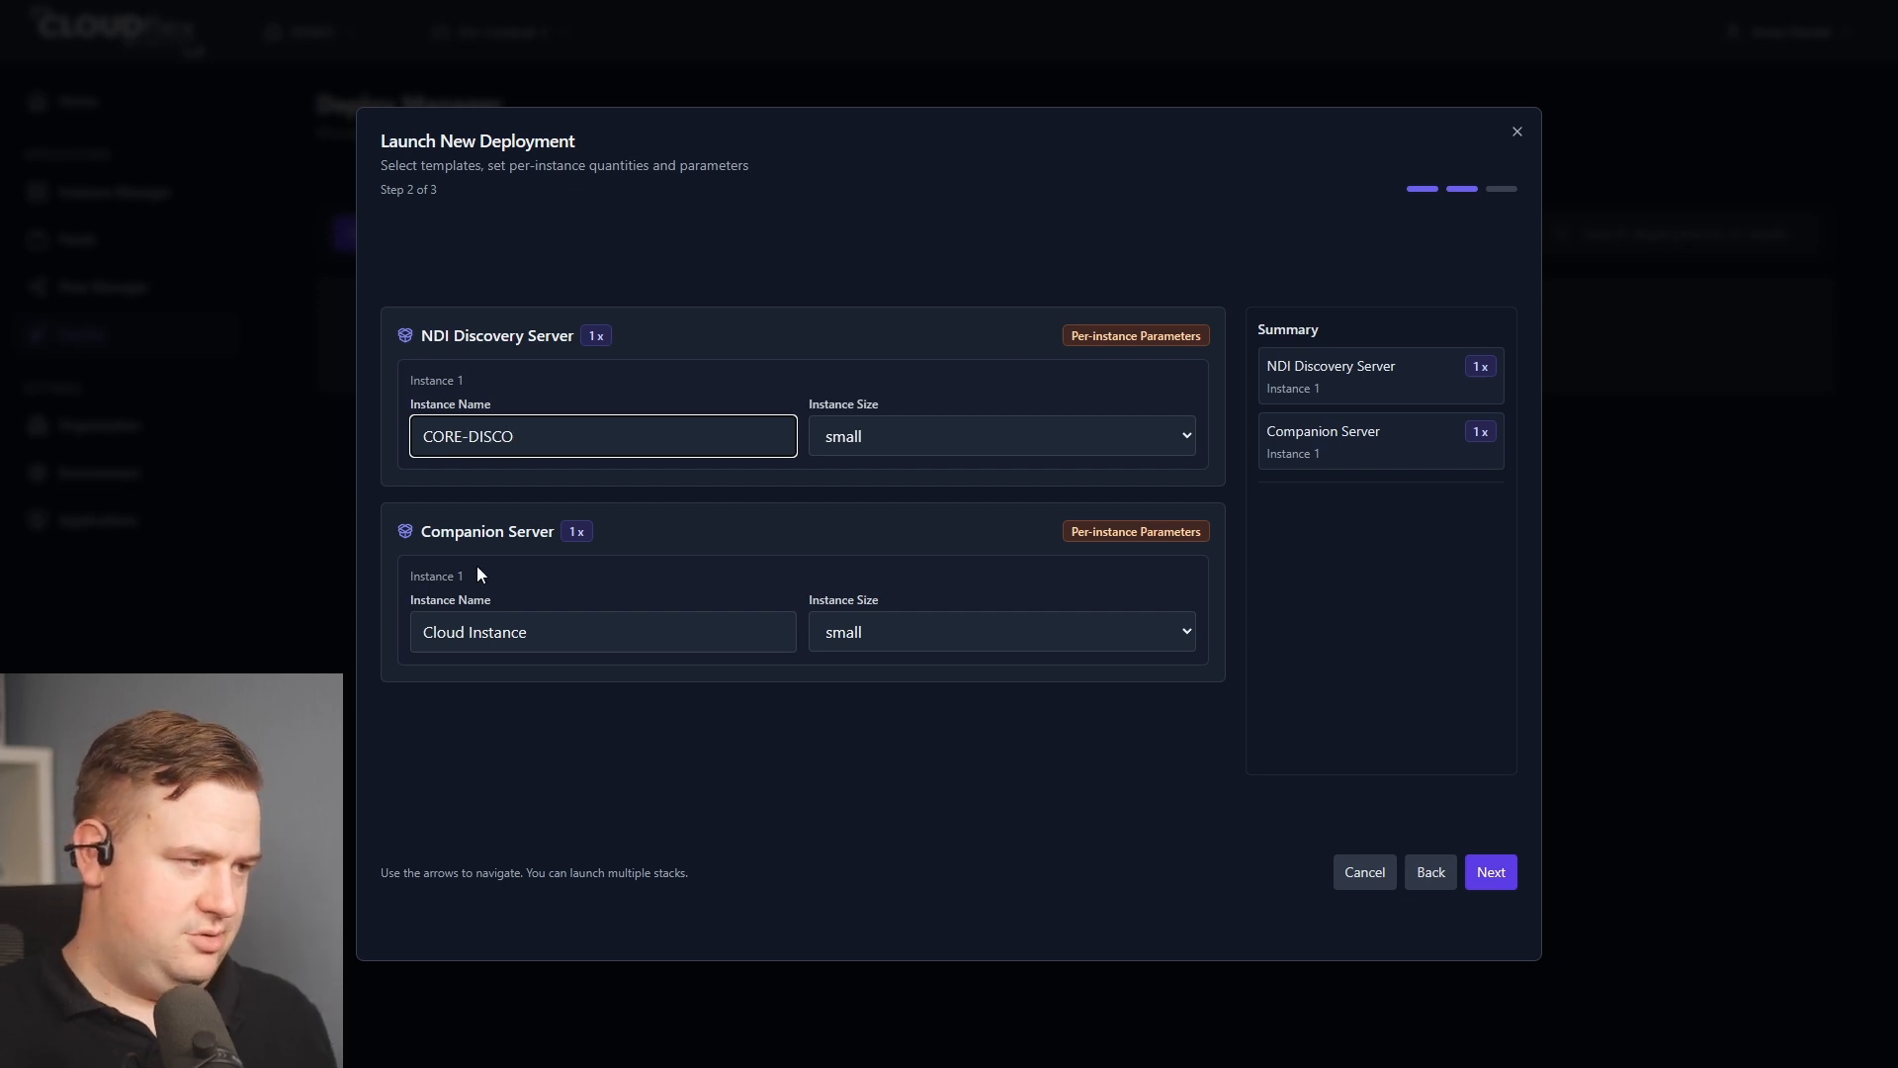
Name the Companion Server instance CORE-CNTRL and continue to the review step.
key(Tab)
key(Tab)
text(COR)
text(E-C)
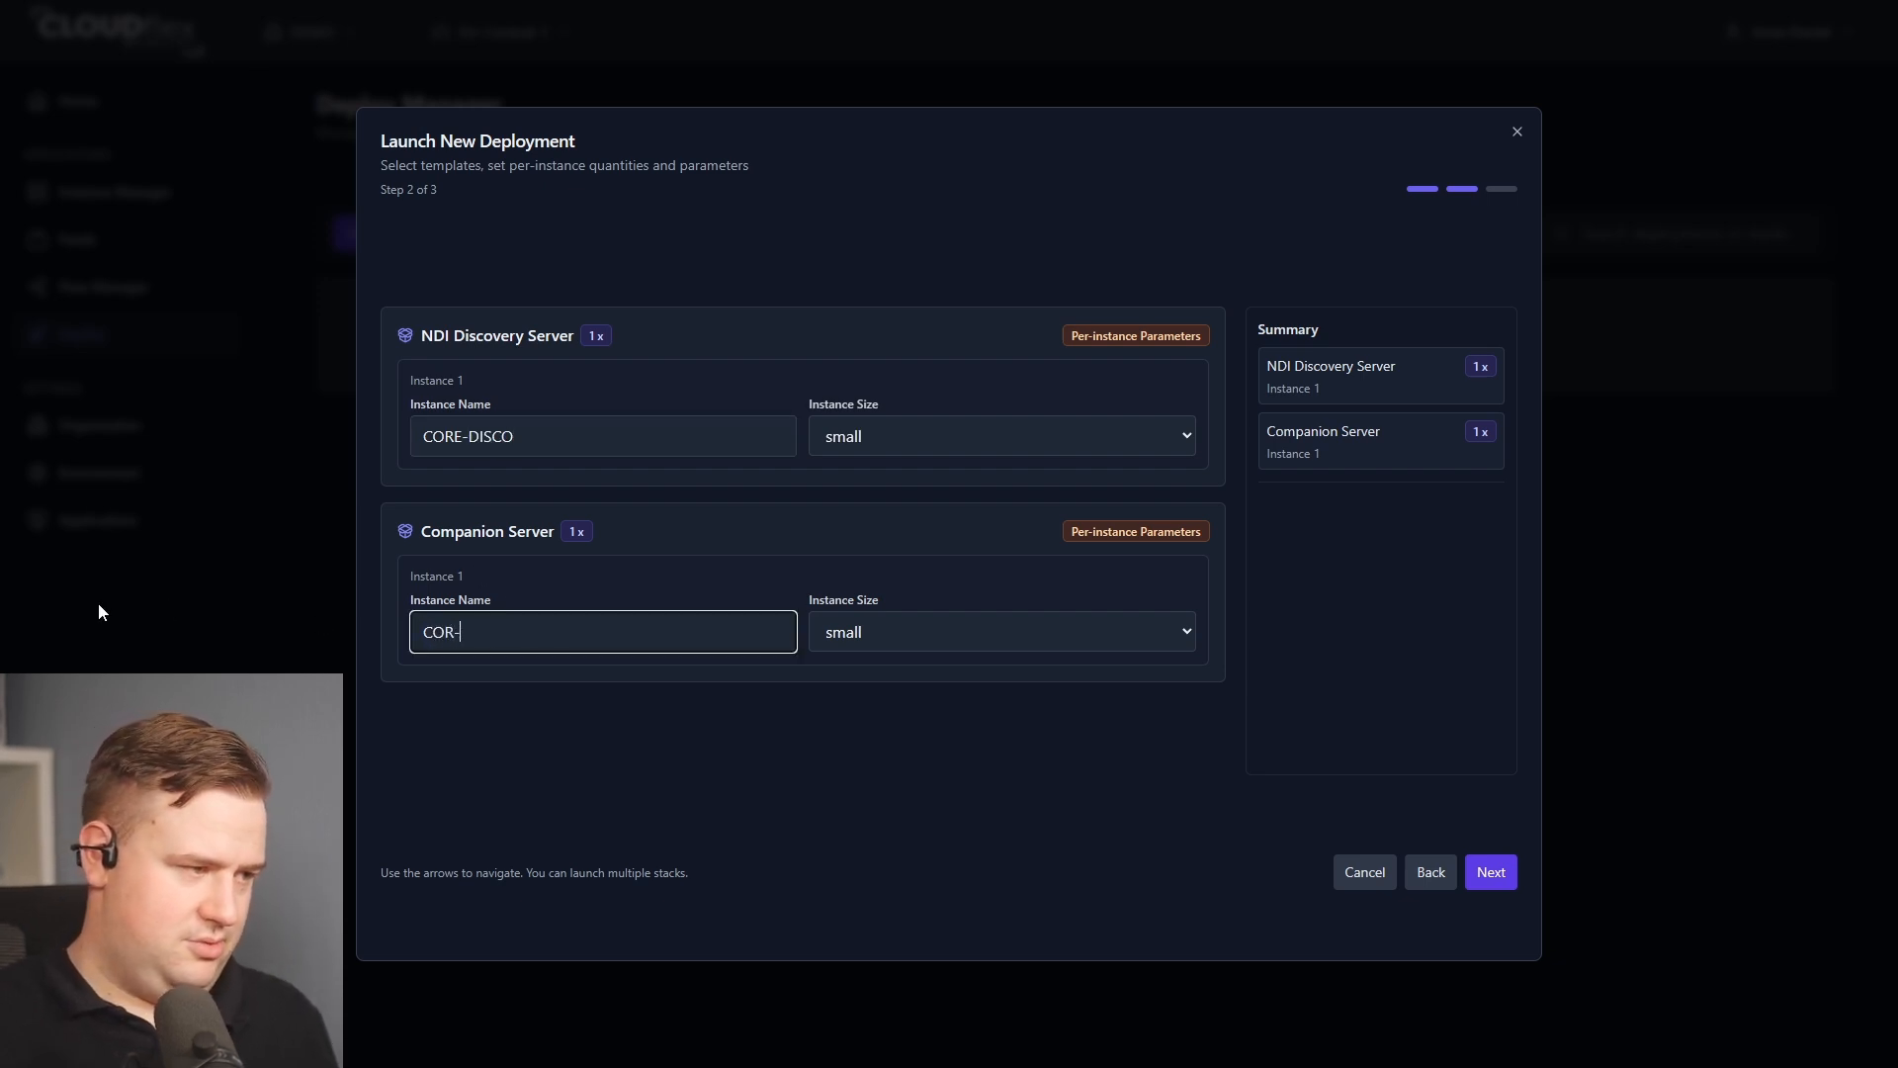
text(TRL)
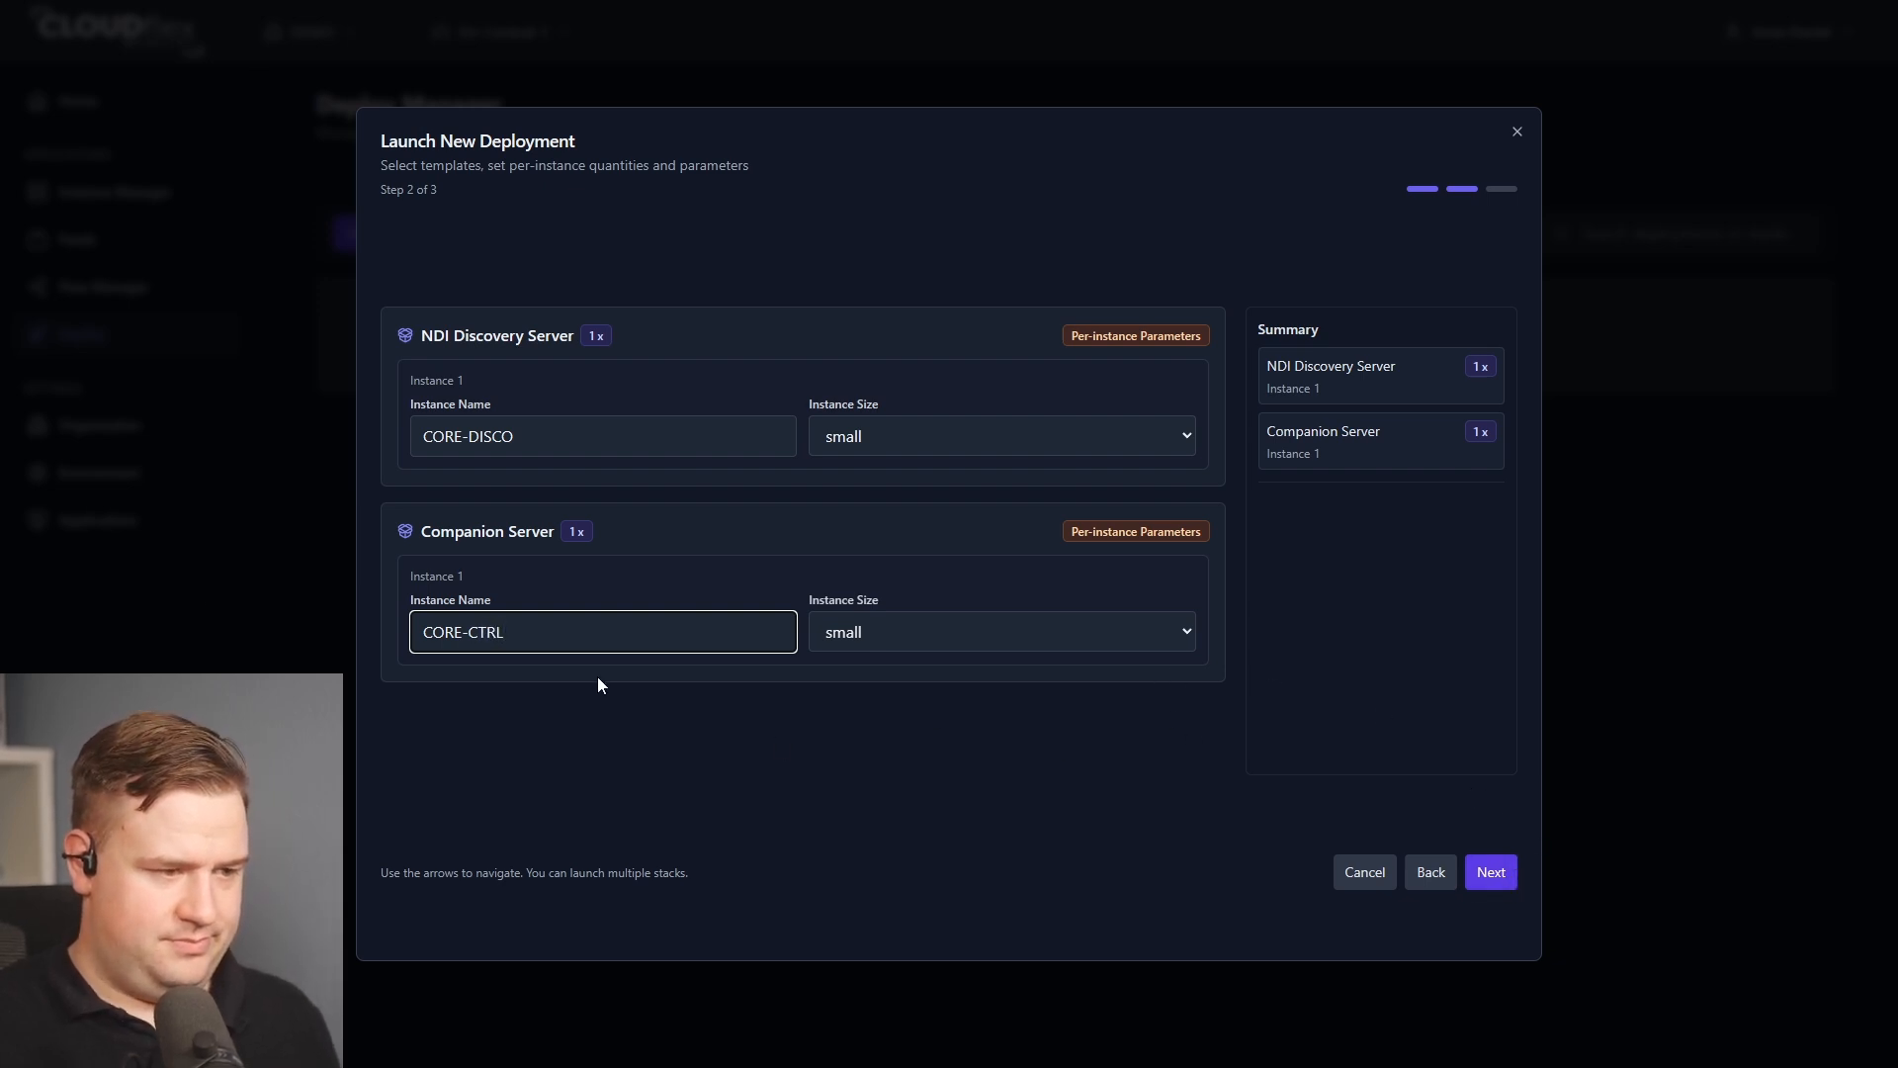
click(481, 645)
text(N)
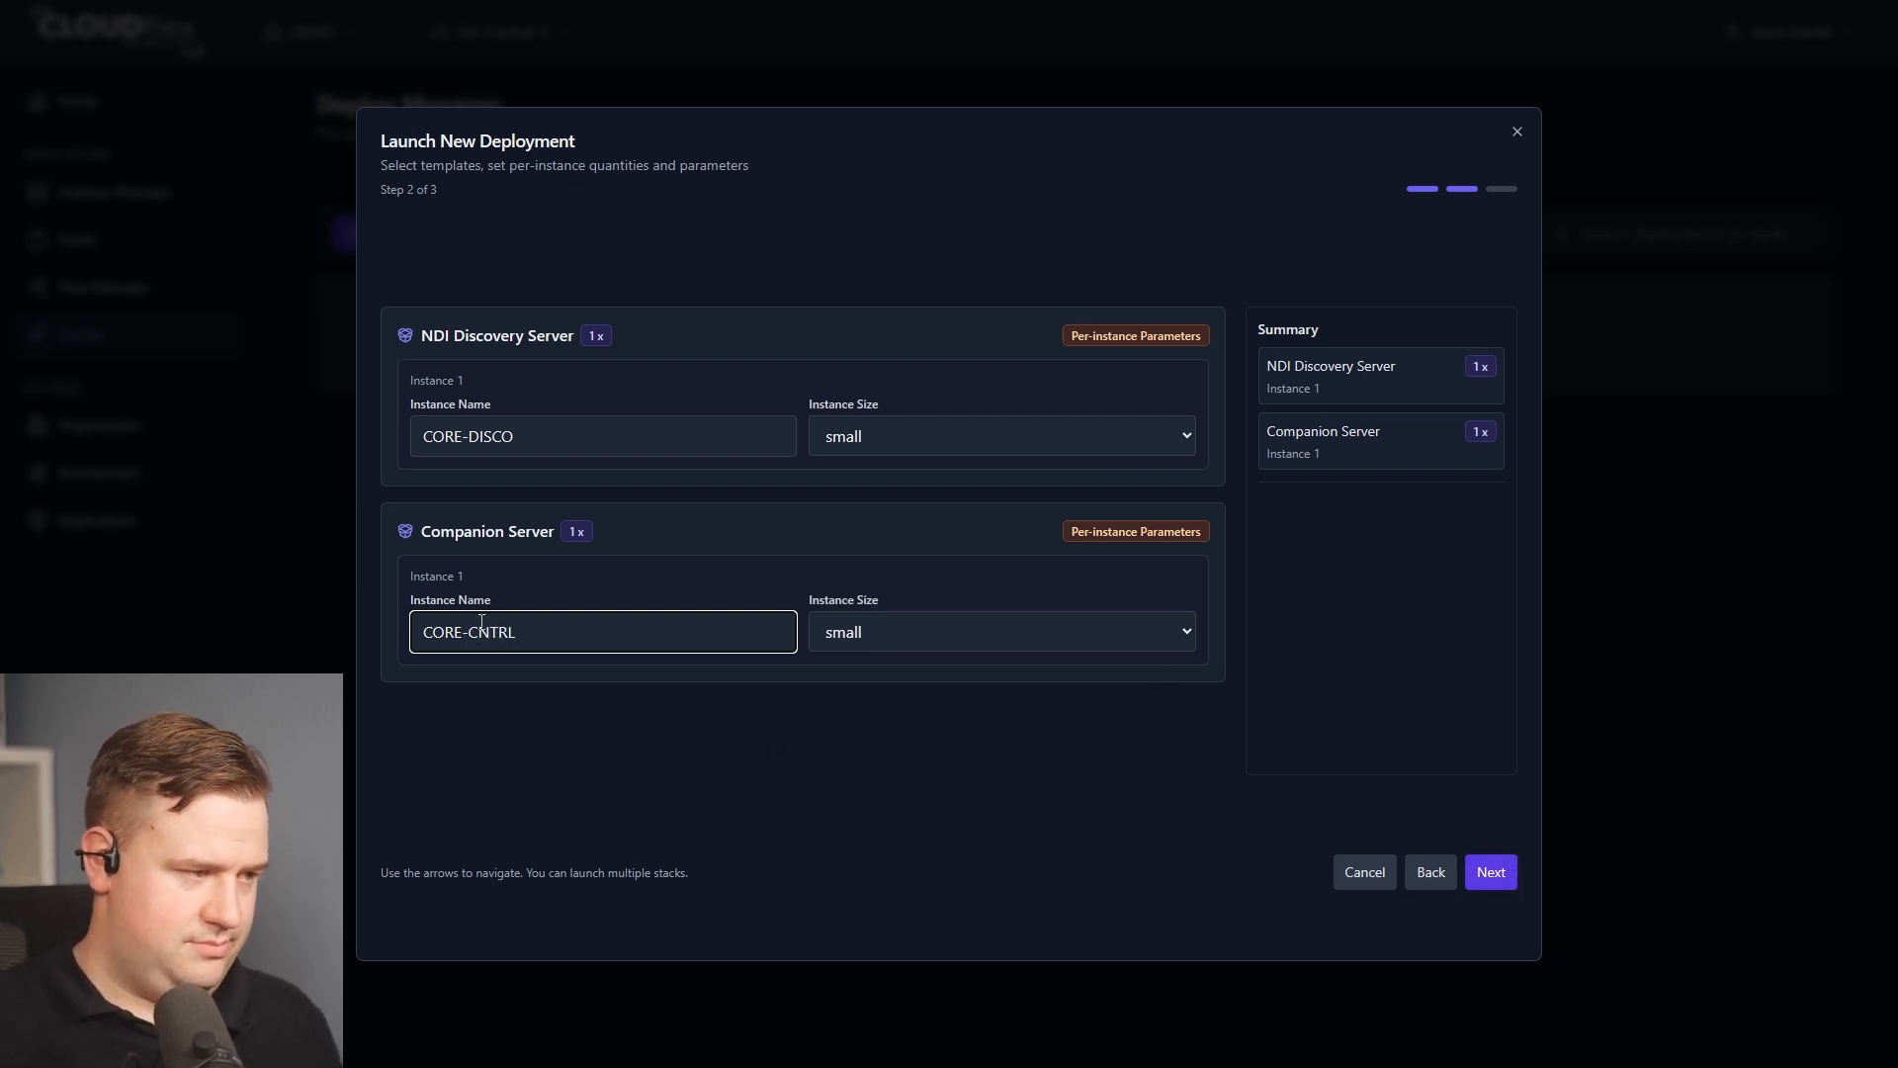
click(1509, 879)
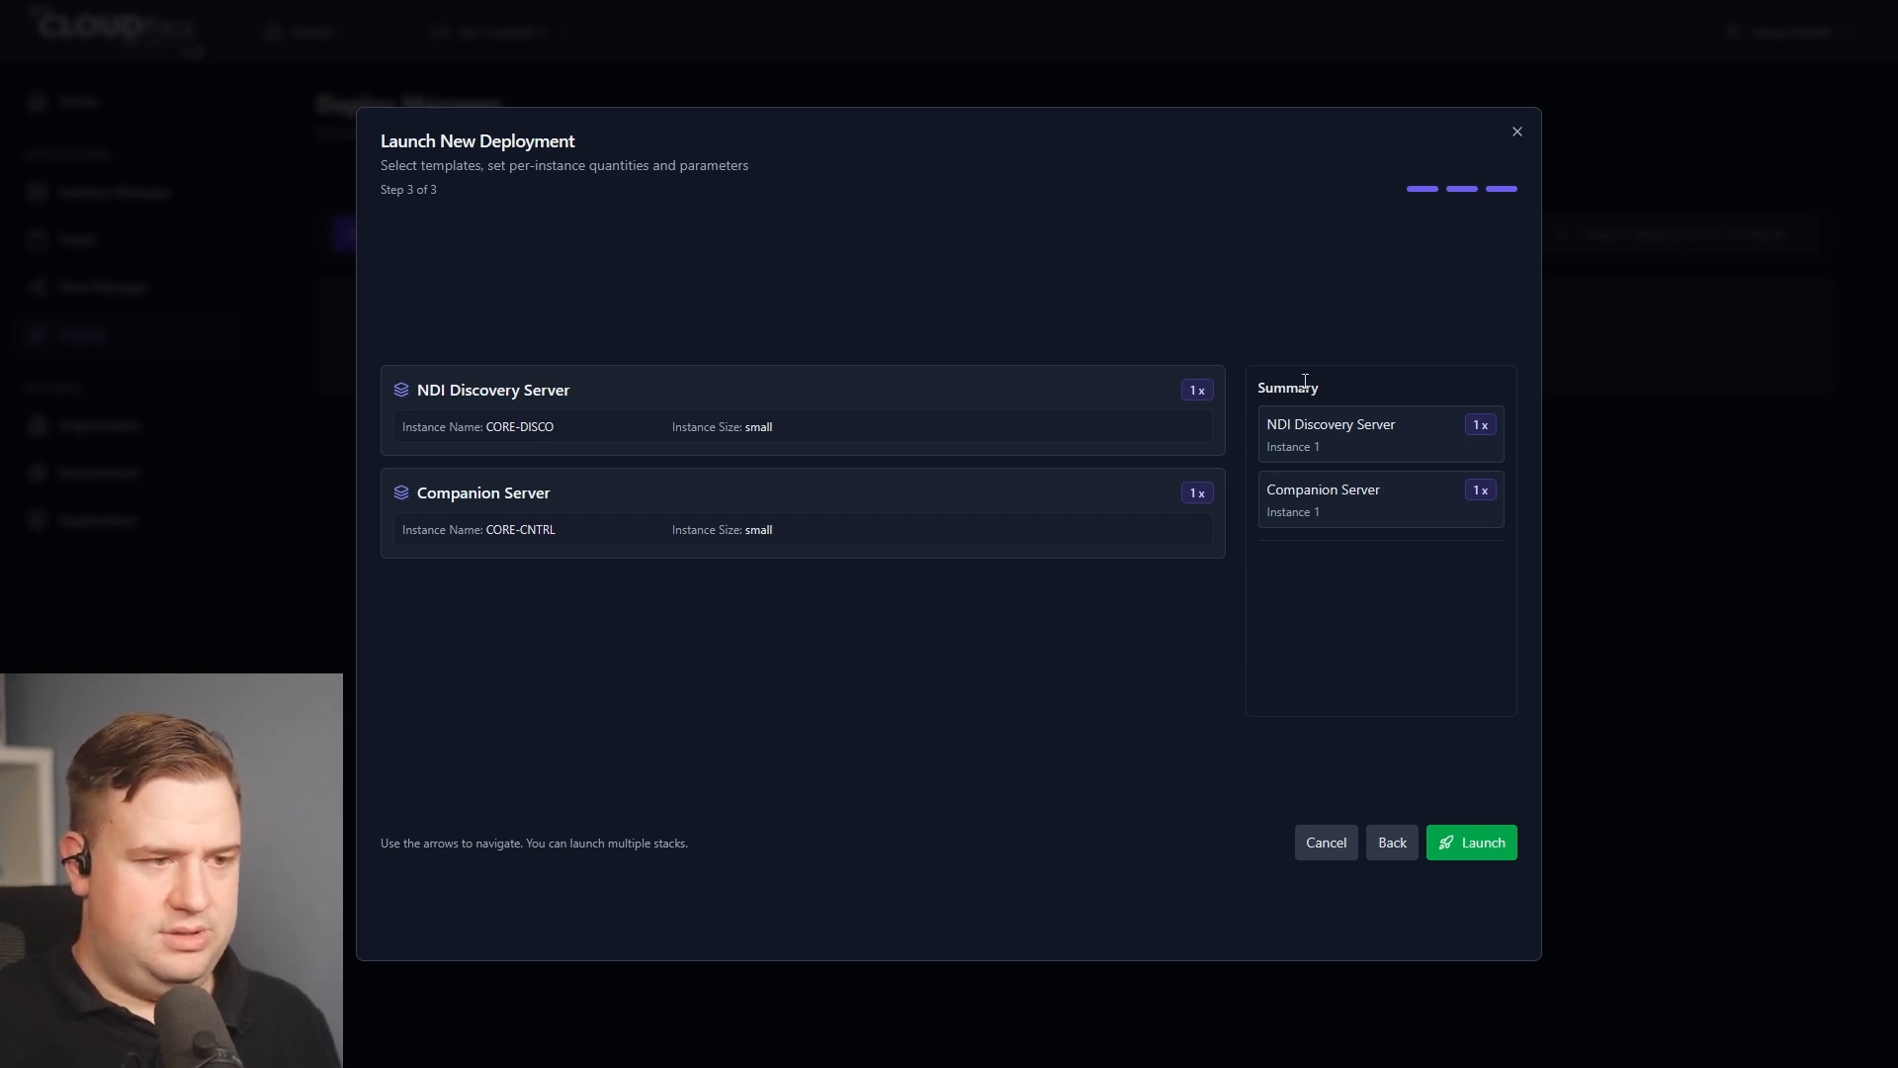
Launch the deployment and expand the CORE deployment to check its stacks' status.
click(1464, 848)
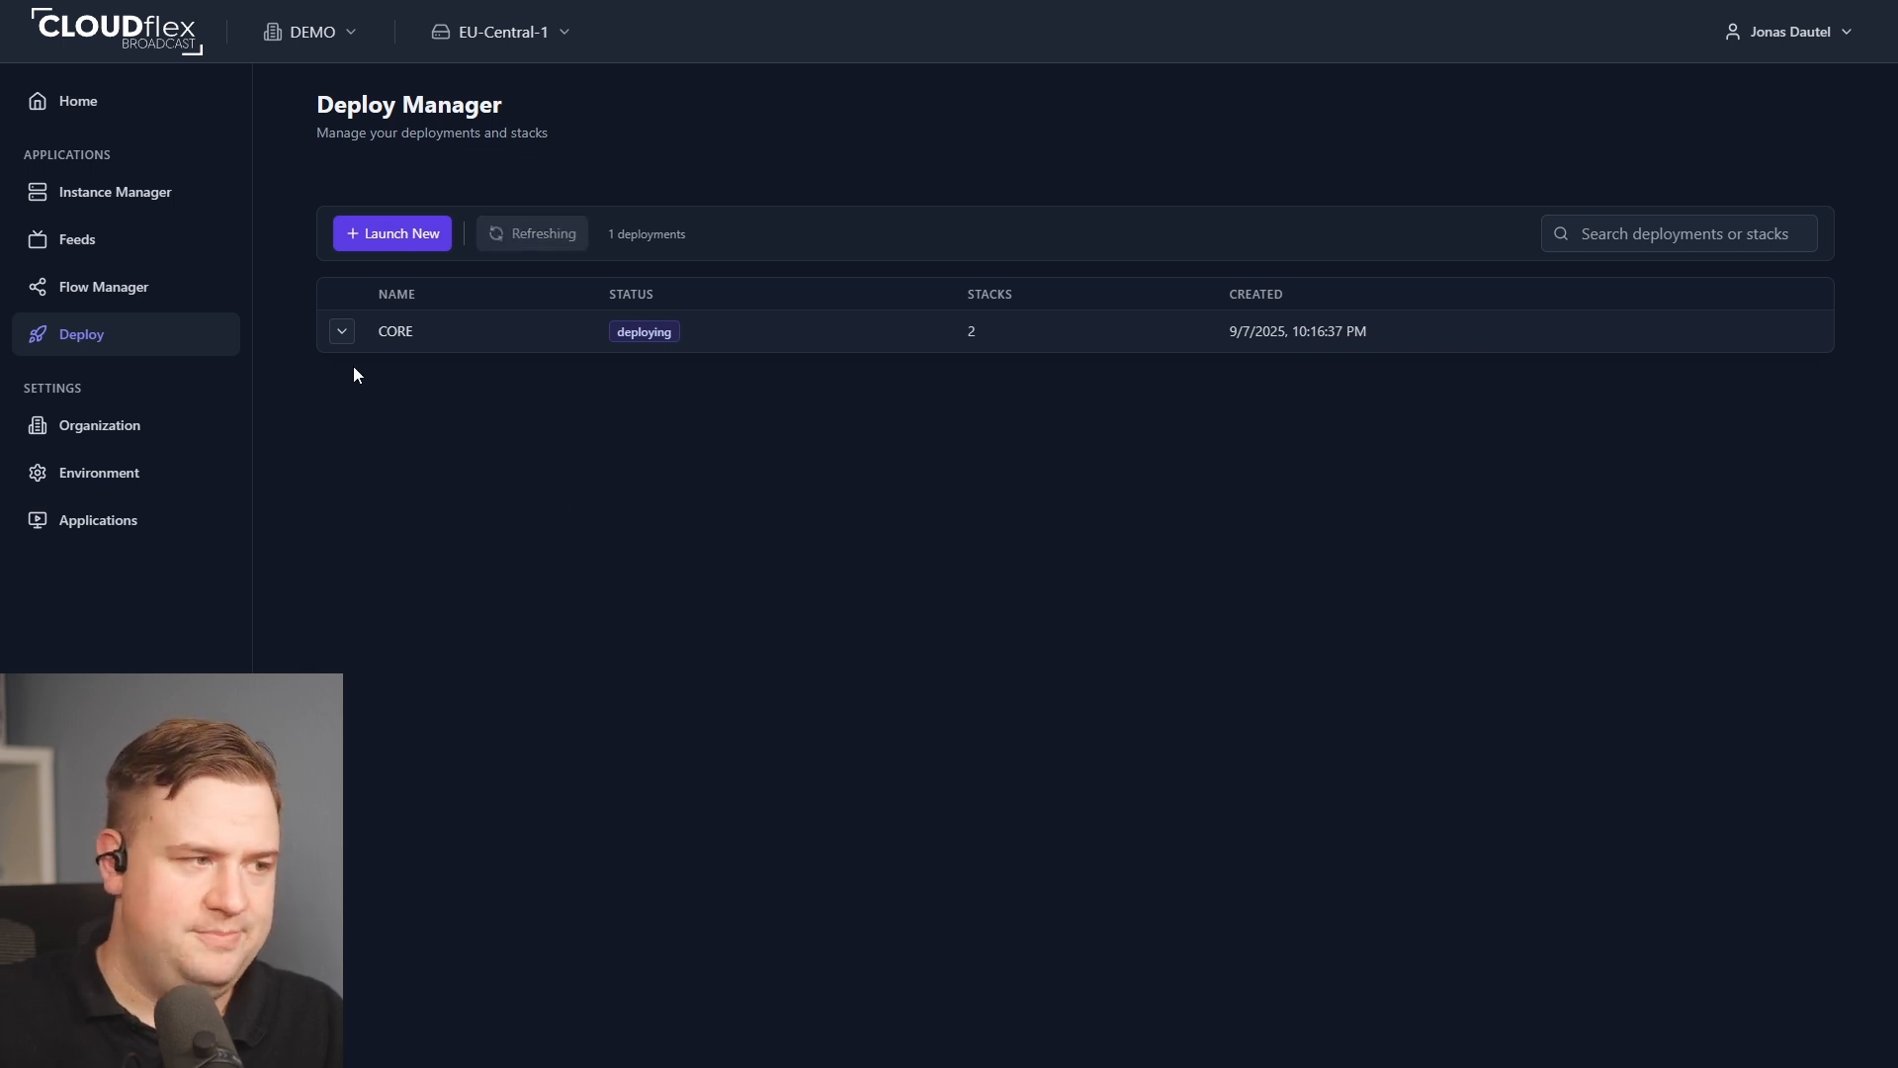
click(341, 331)
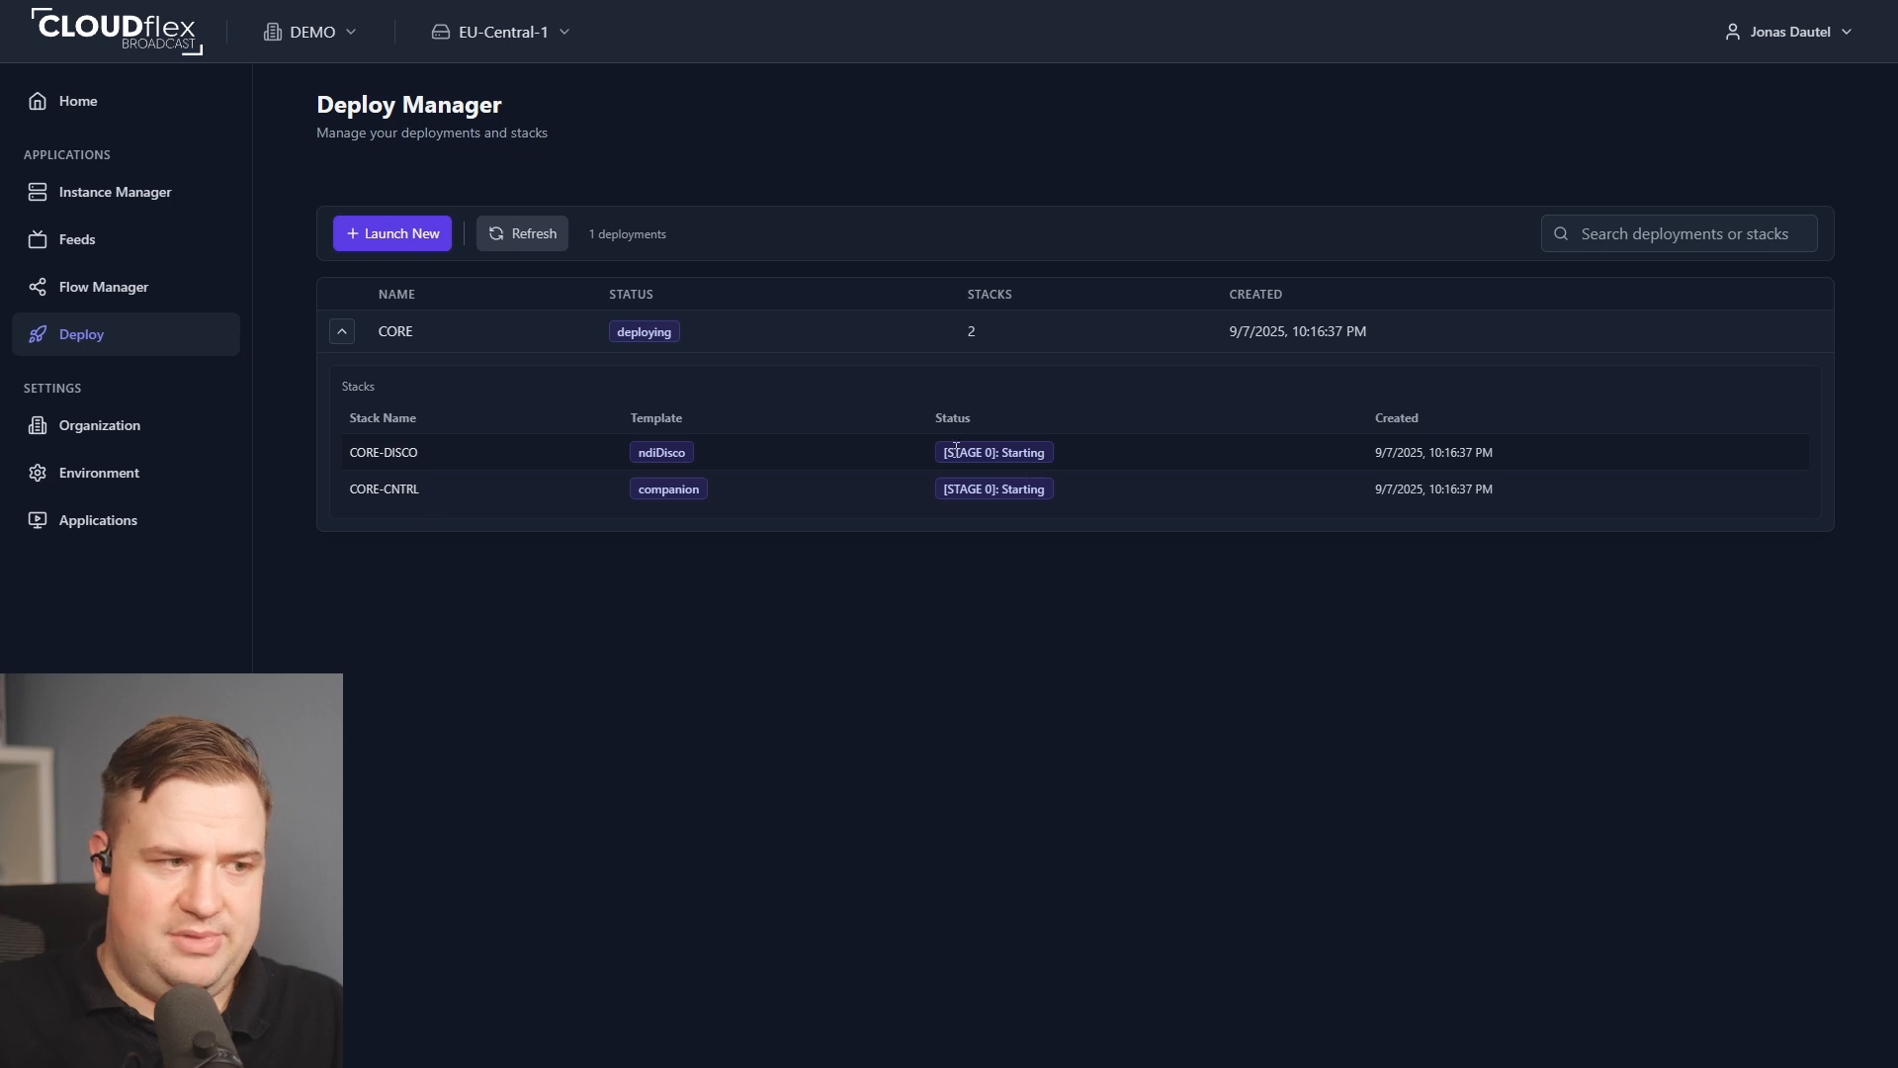
drag(945, 453, 1046, 459)
click(1088, 449)
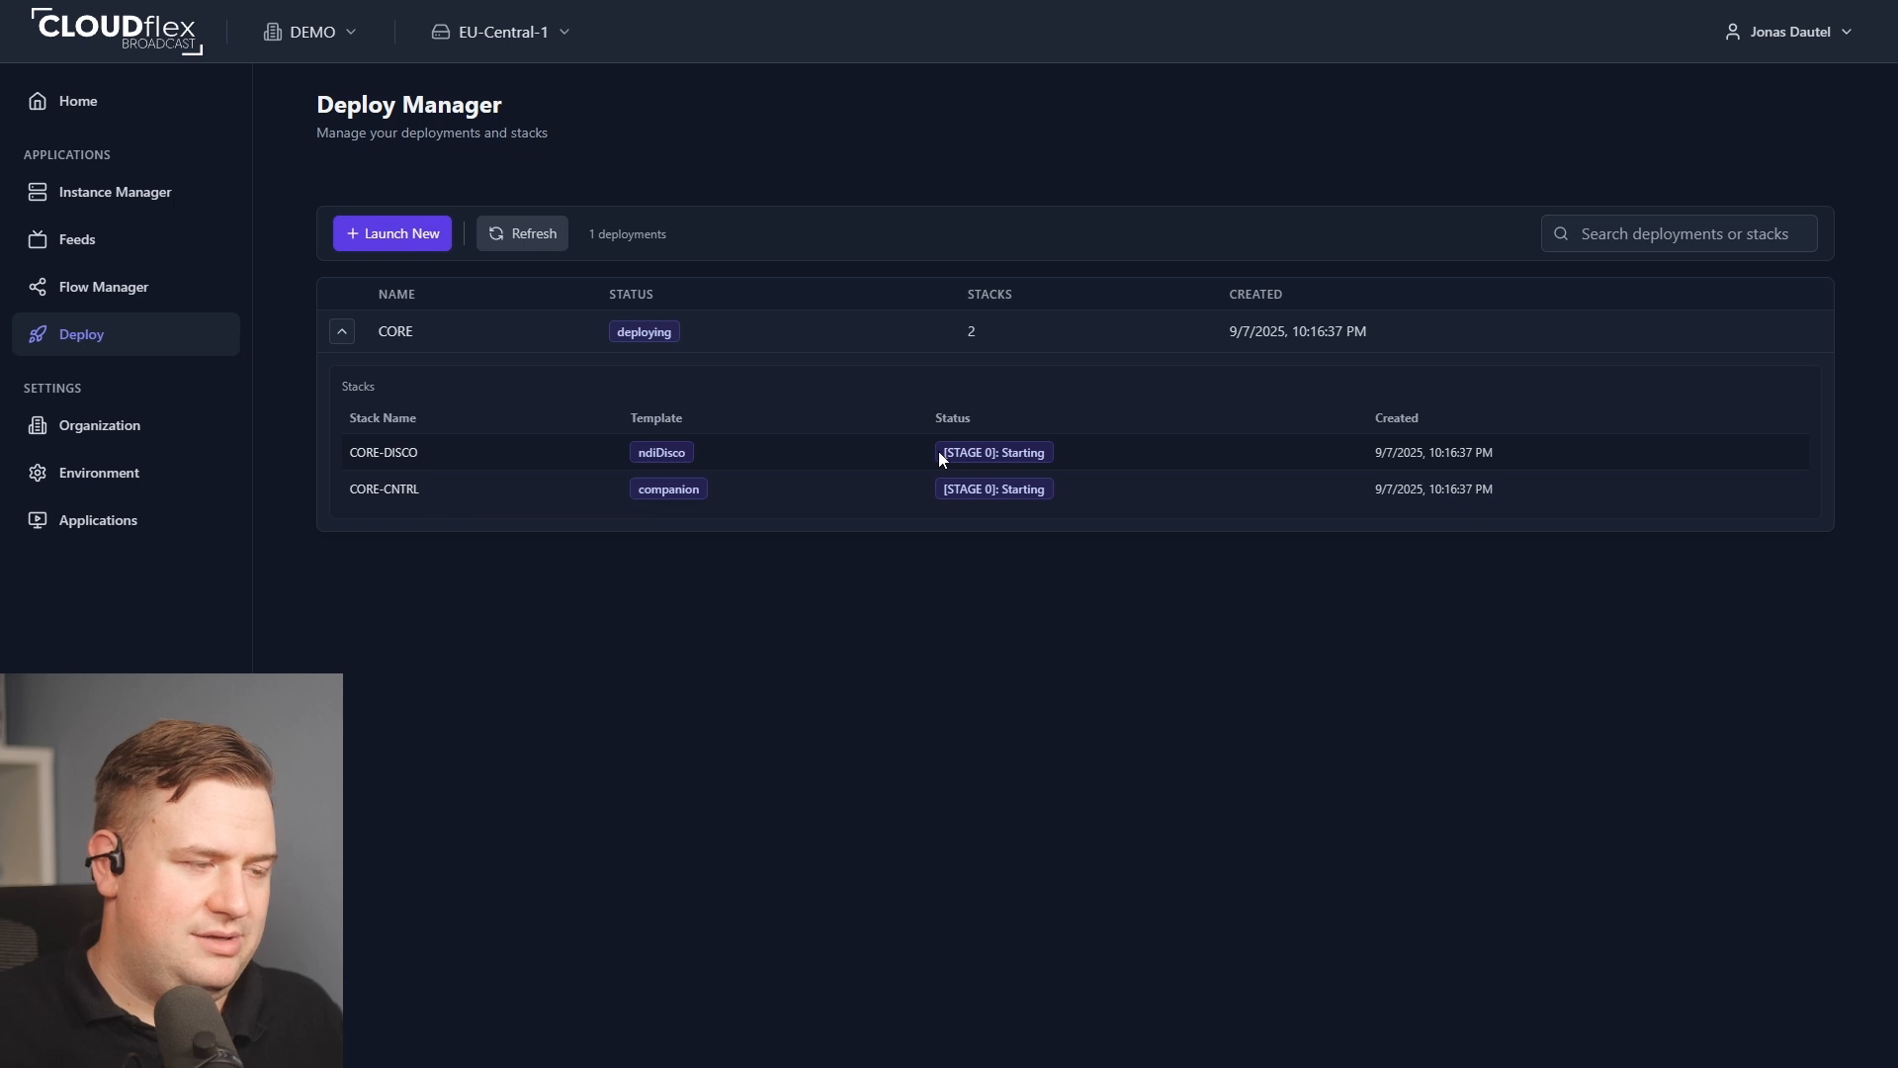
drag(941, 451, 1046, 453)
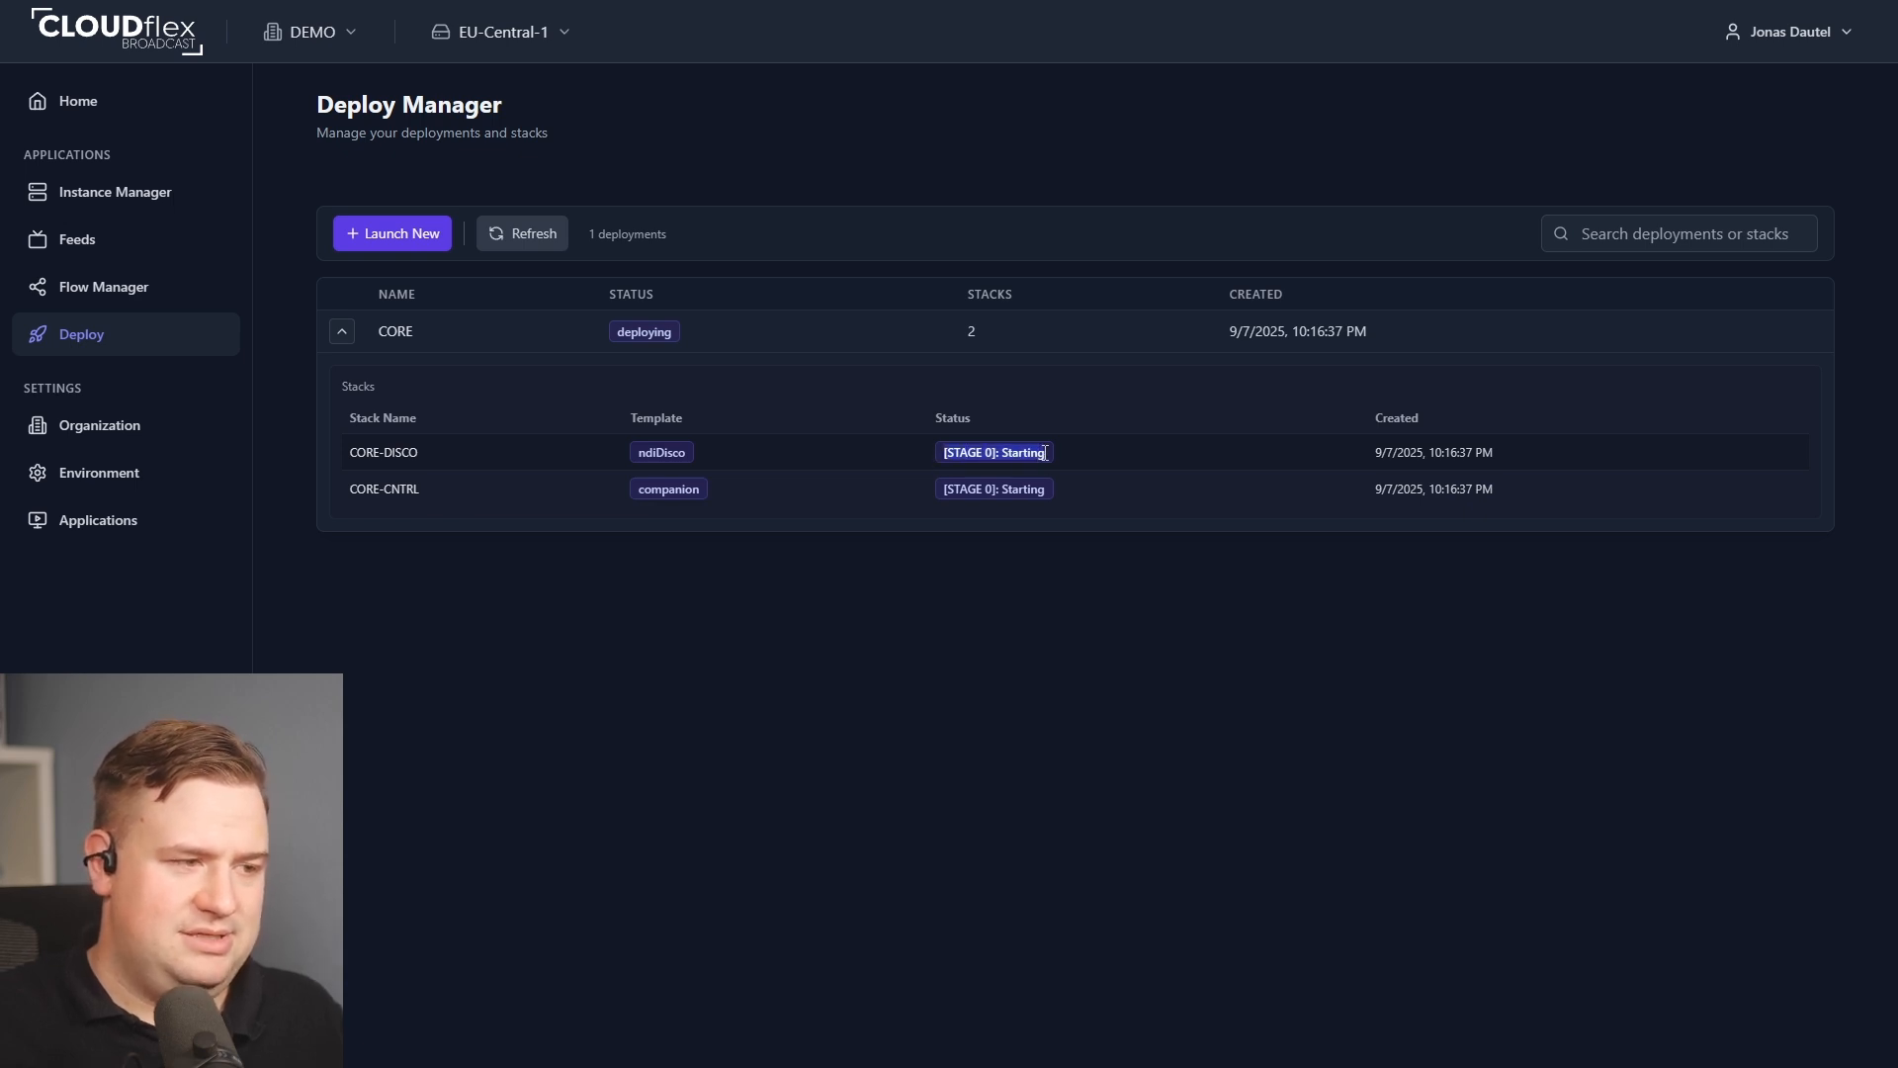
click(1151, 455)
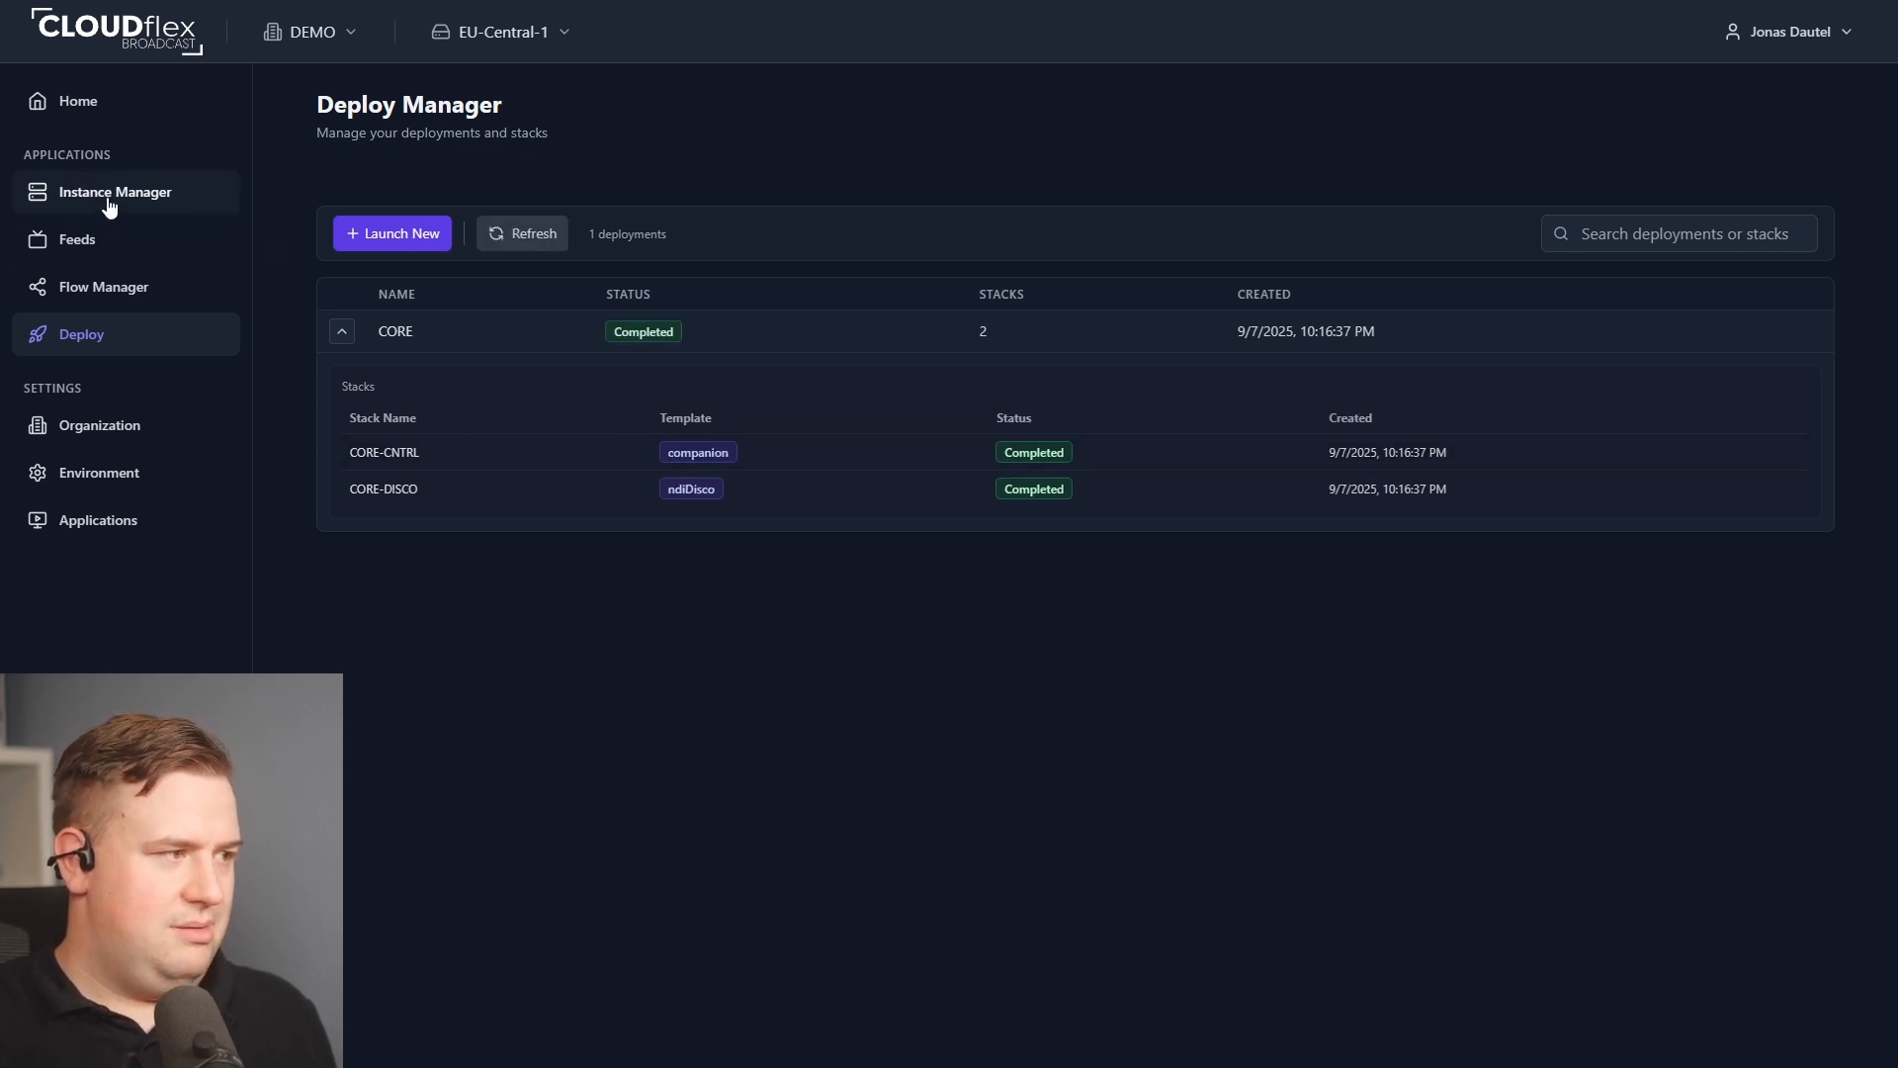
Open the Instance Manager and view the discovery server's NDI Sources page.
click(55, 196)
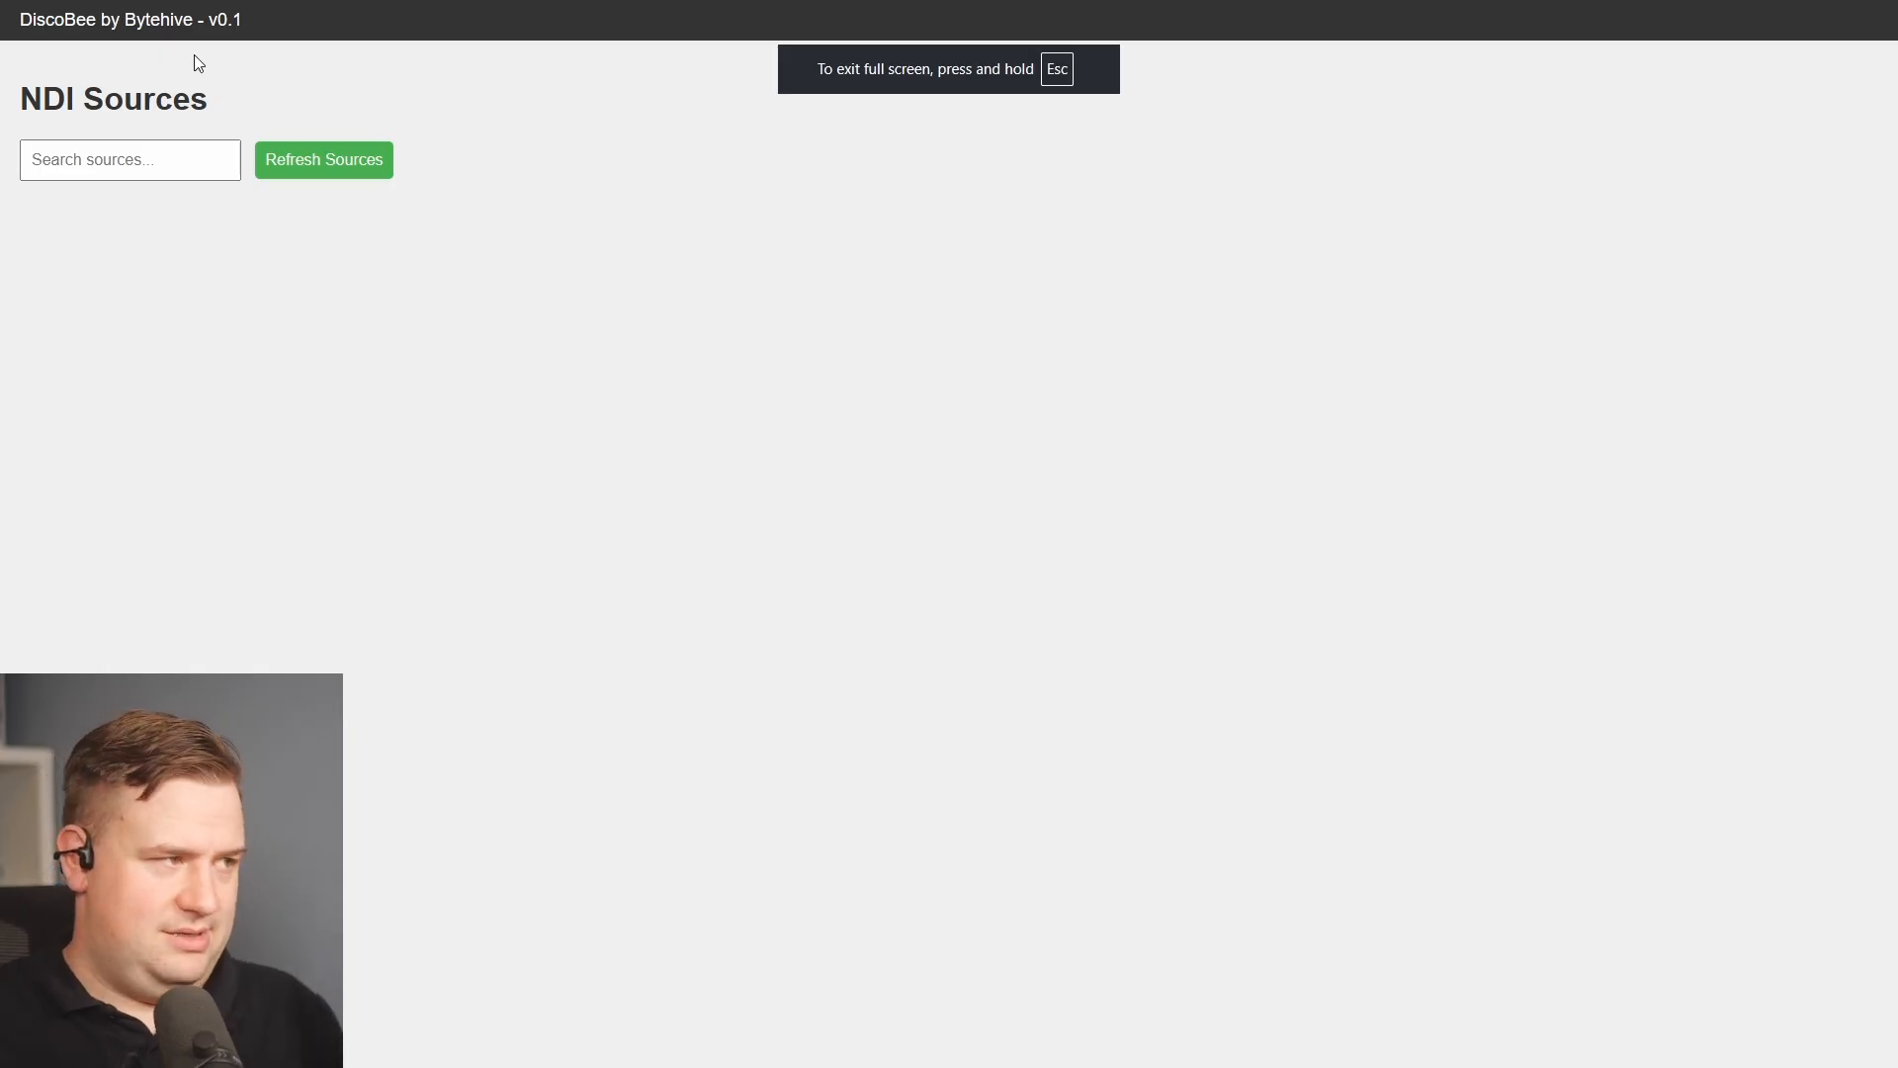
click(105, 161)
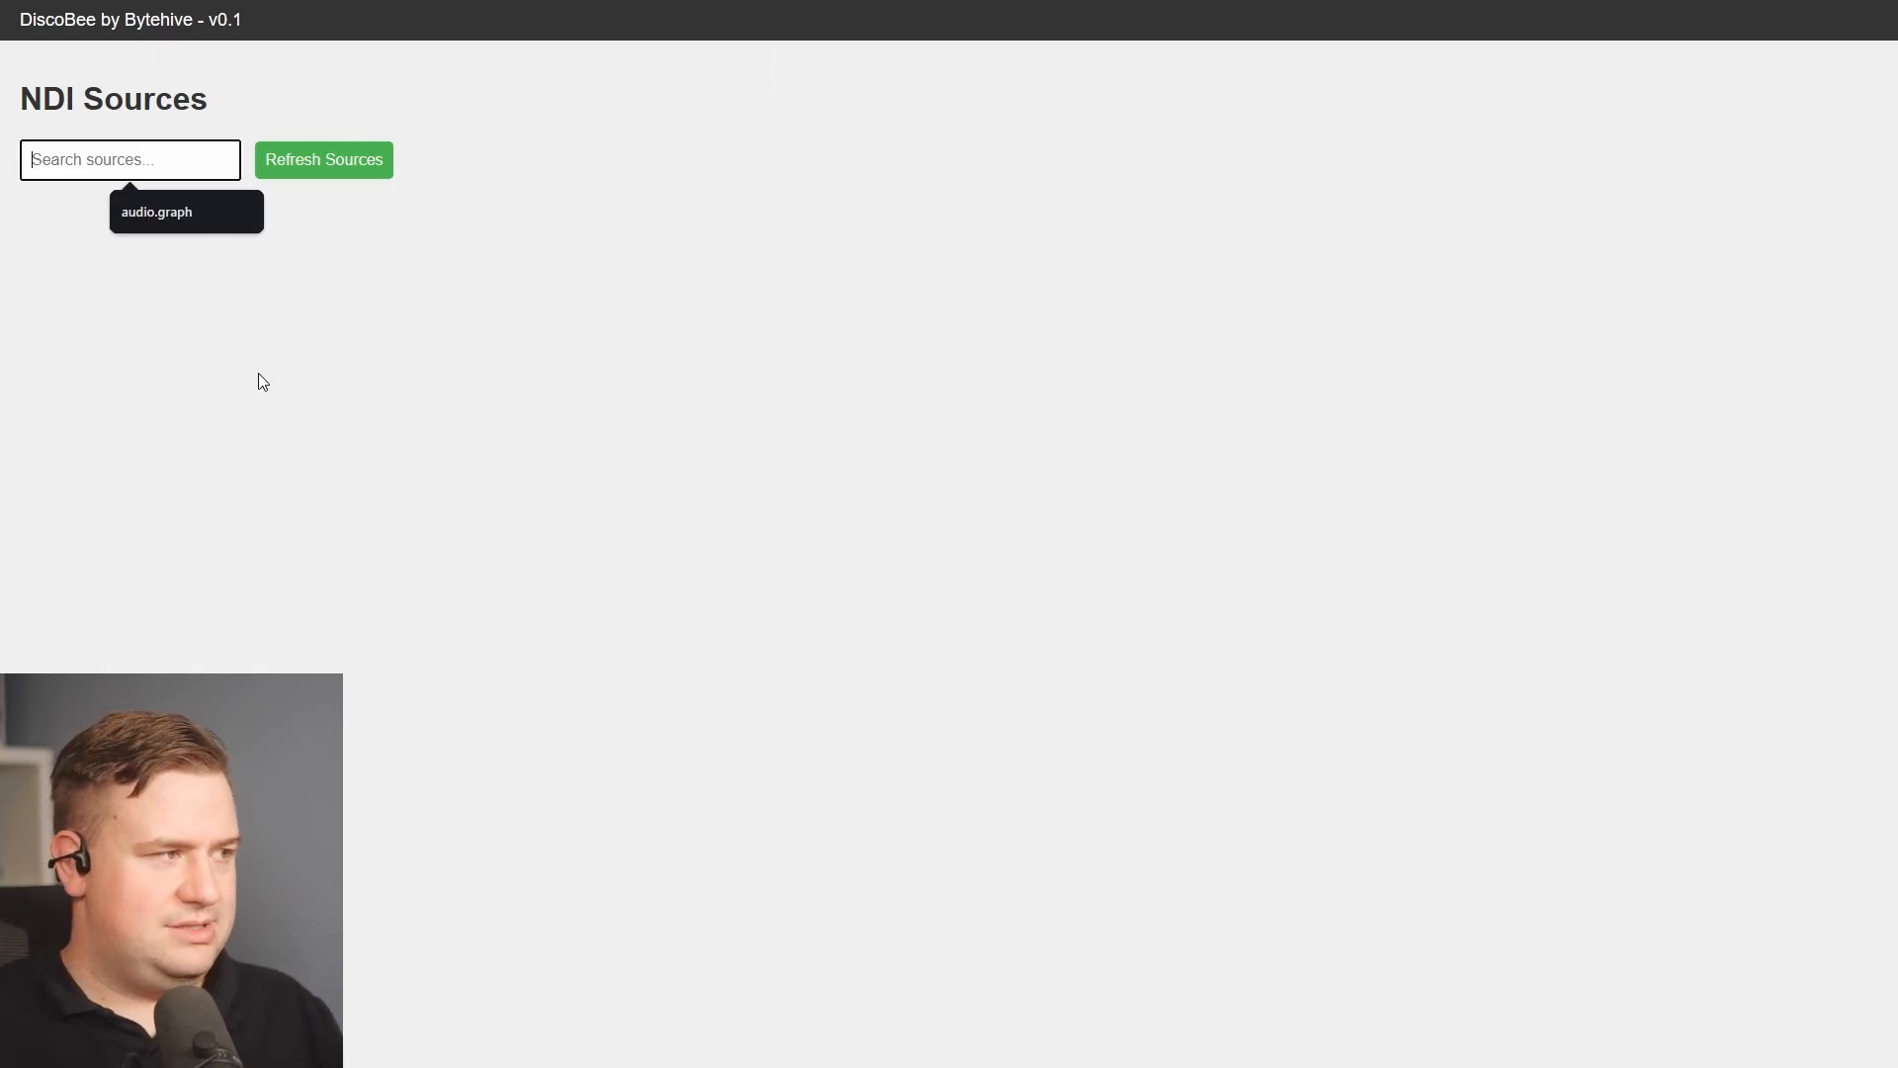
click(242, 479)
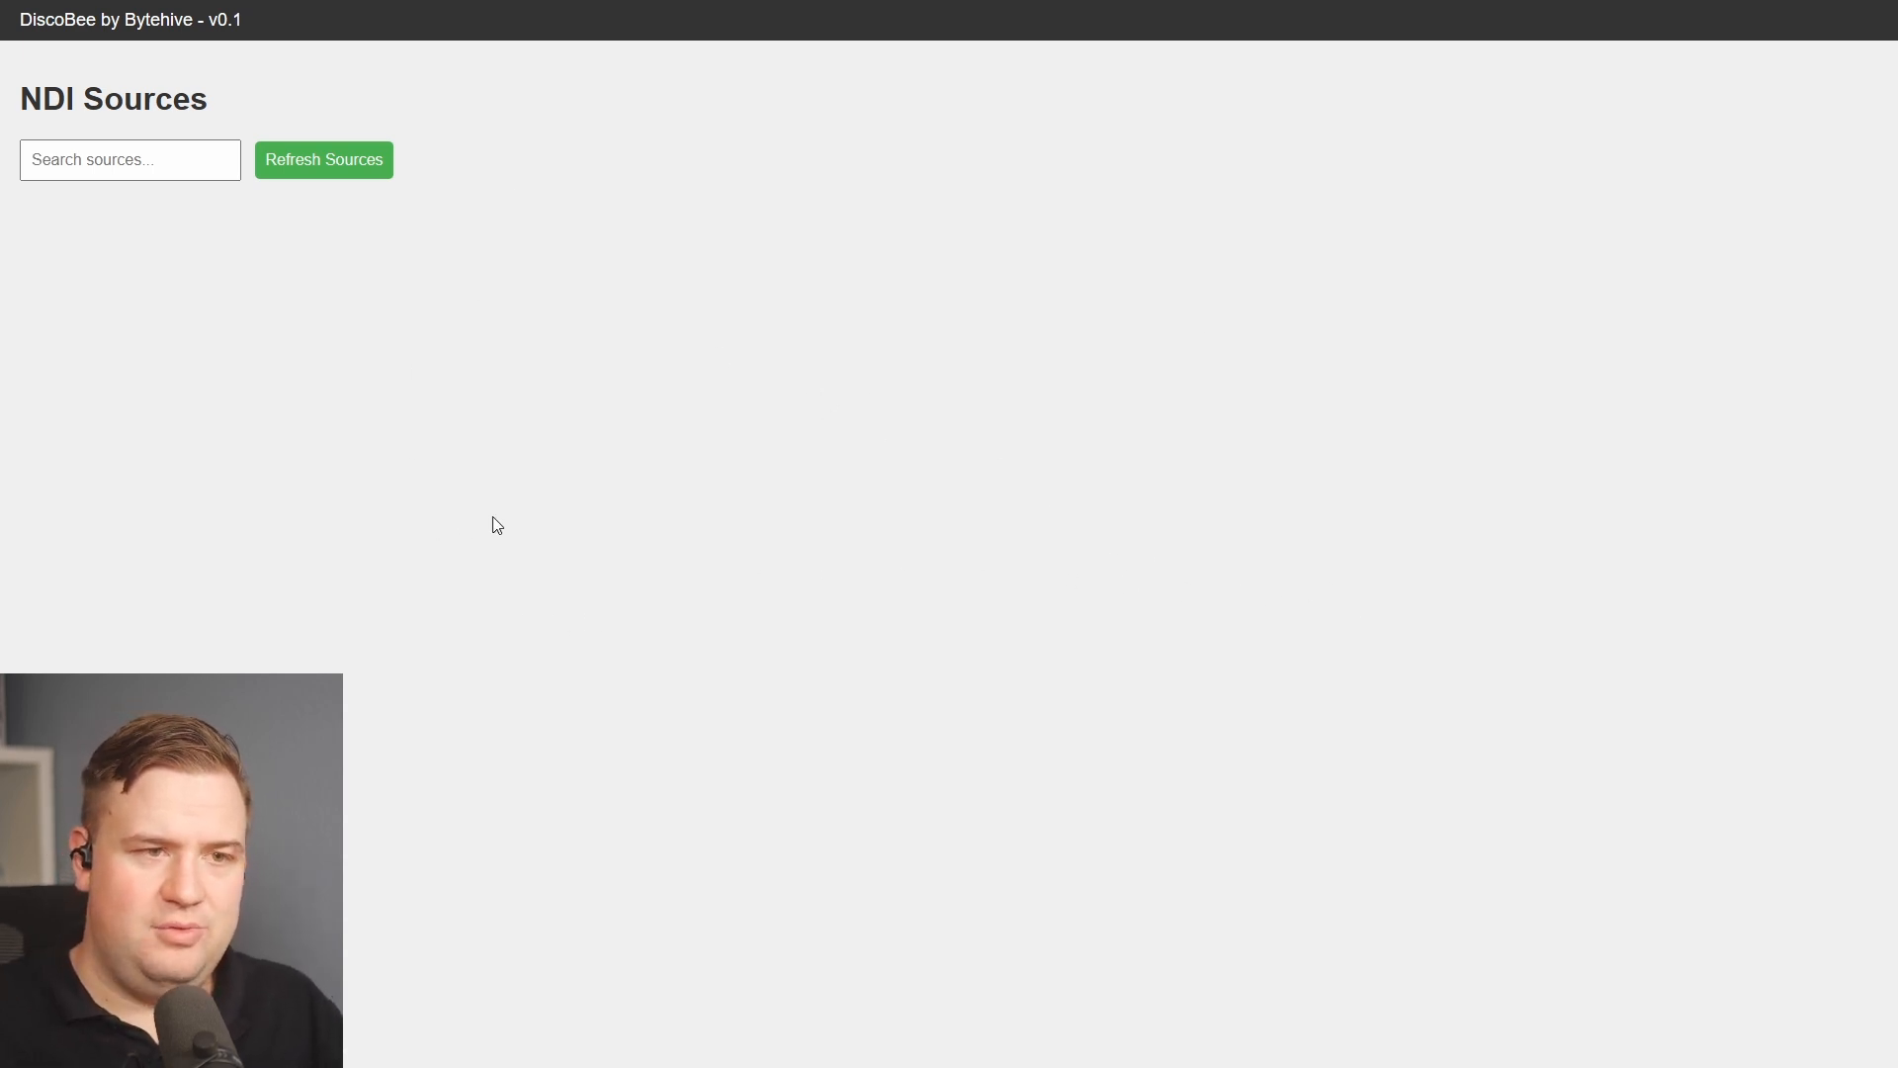
Exit full screen and select the CORE-DISCO instance's private IP address 10.44.29.115.
key(F11)
drag(729, 9, 0, 553)
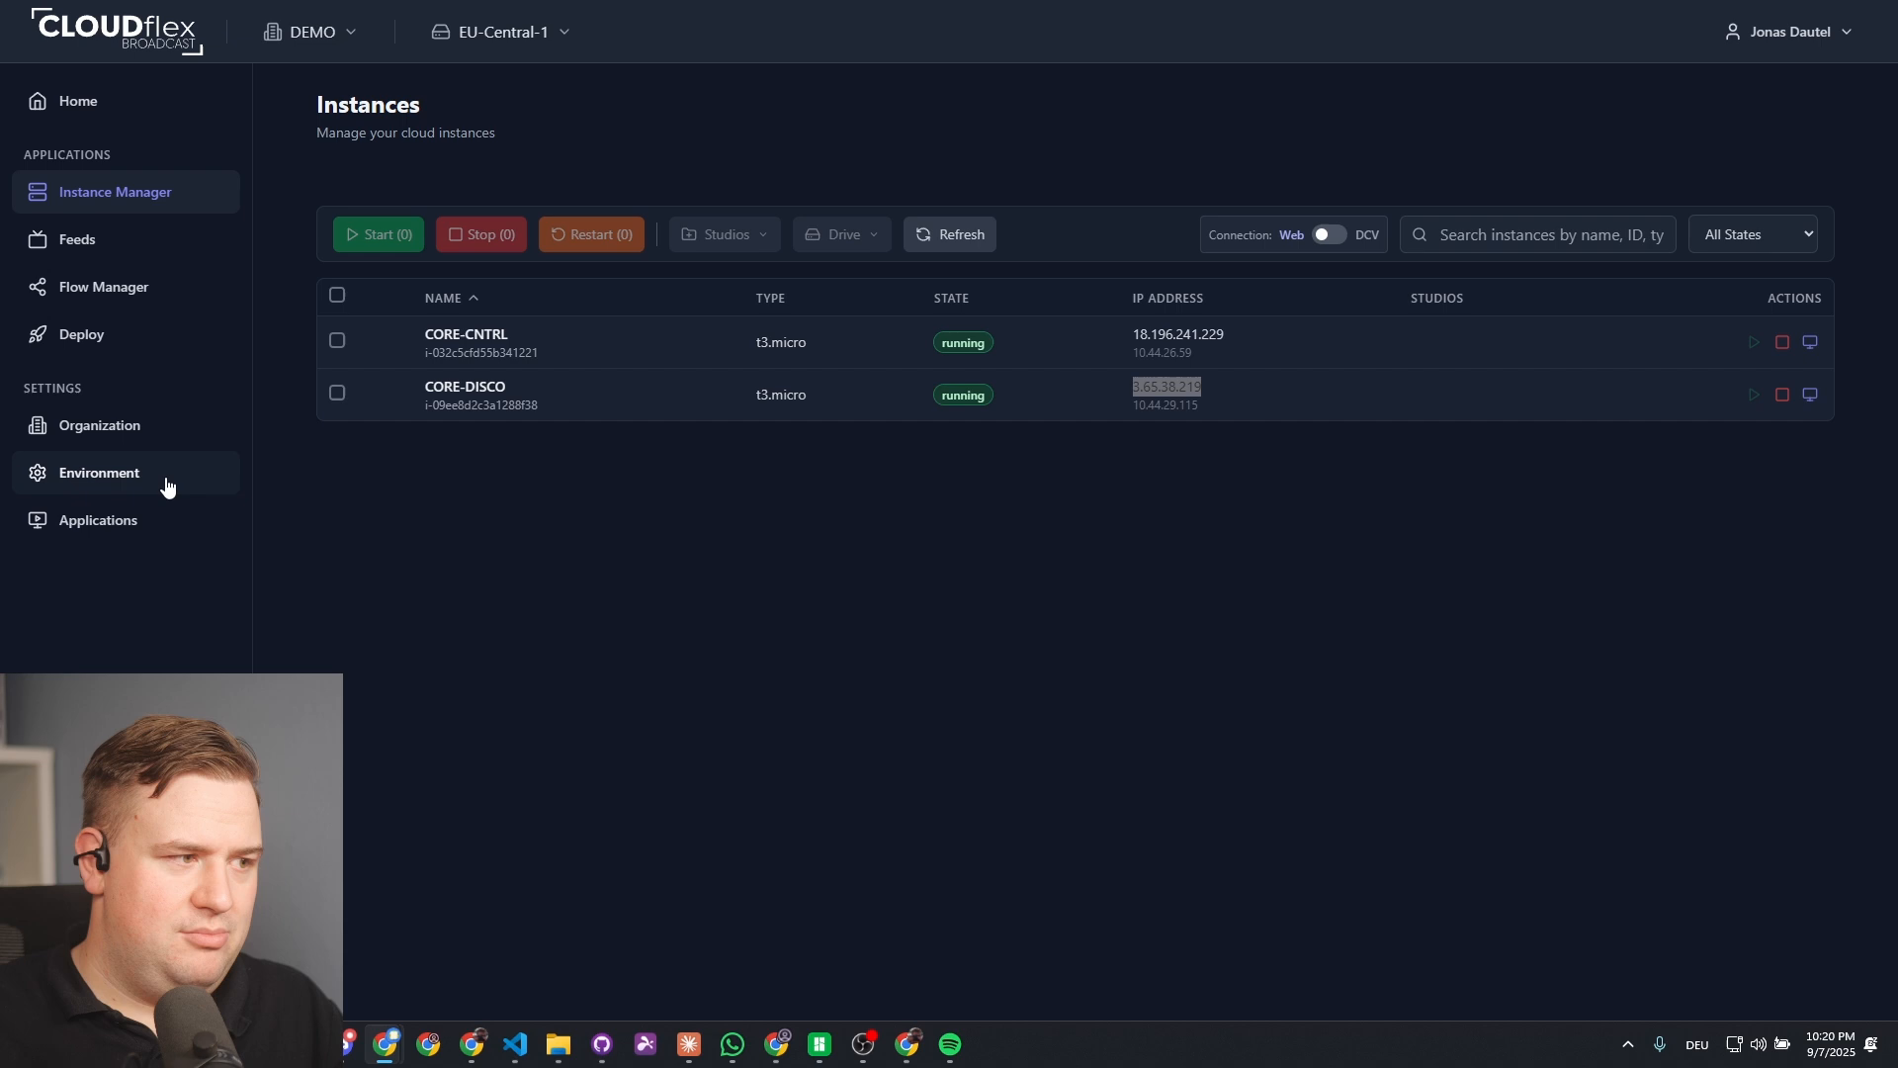
click(524, 435)
double_click(1168, 408)
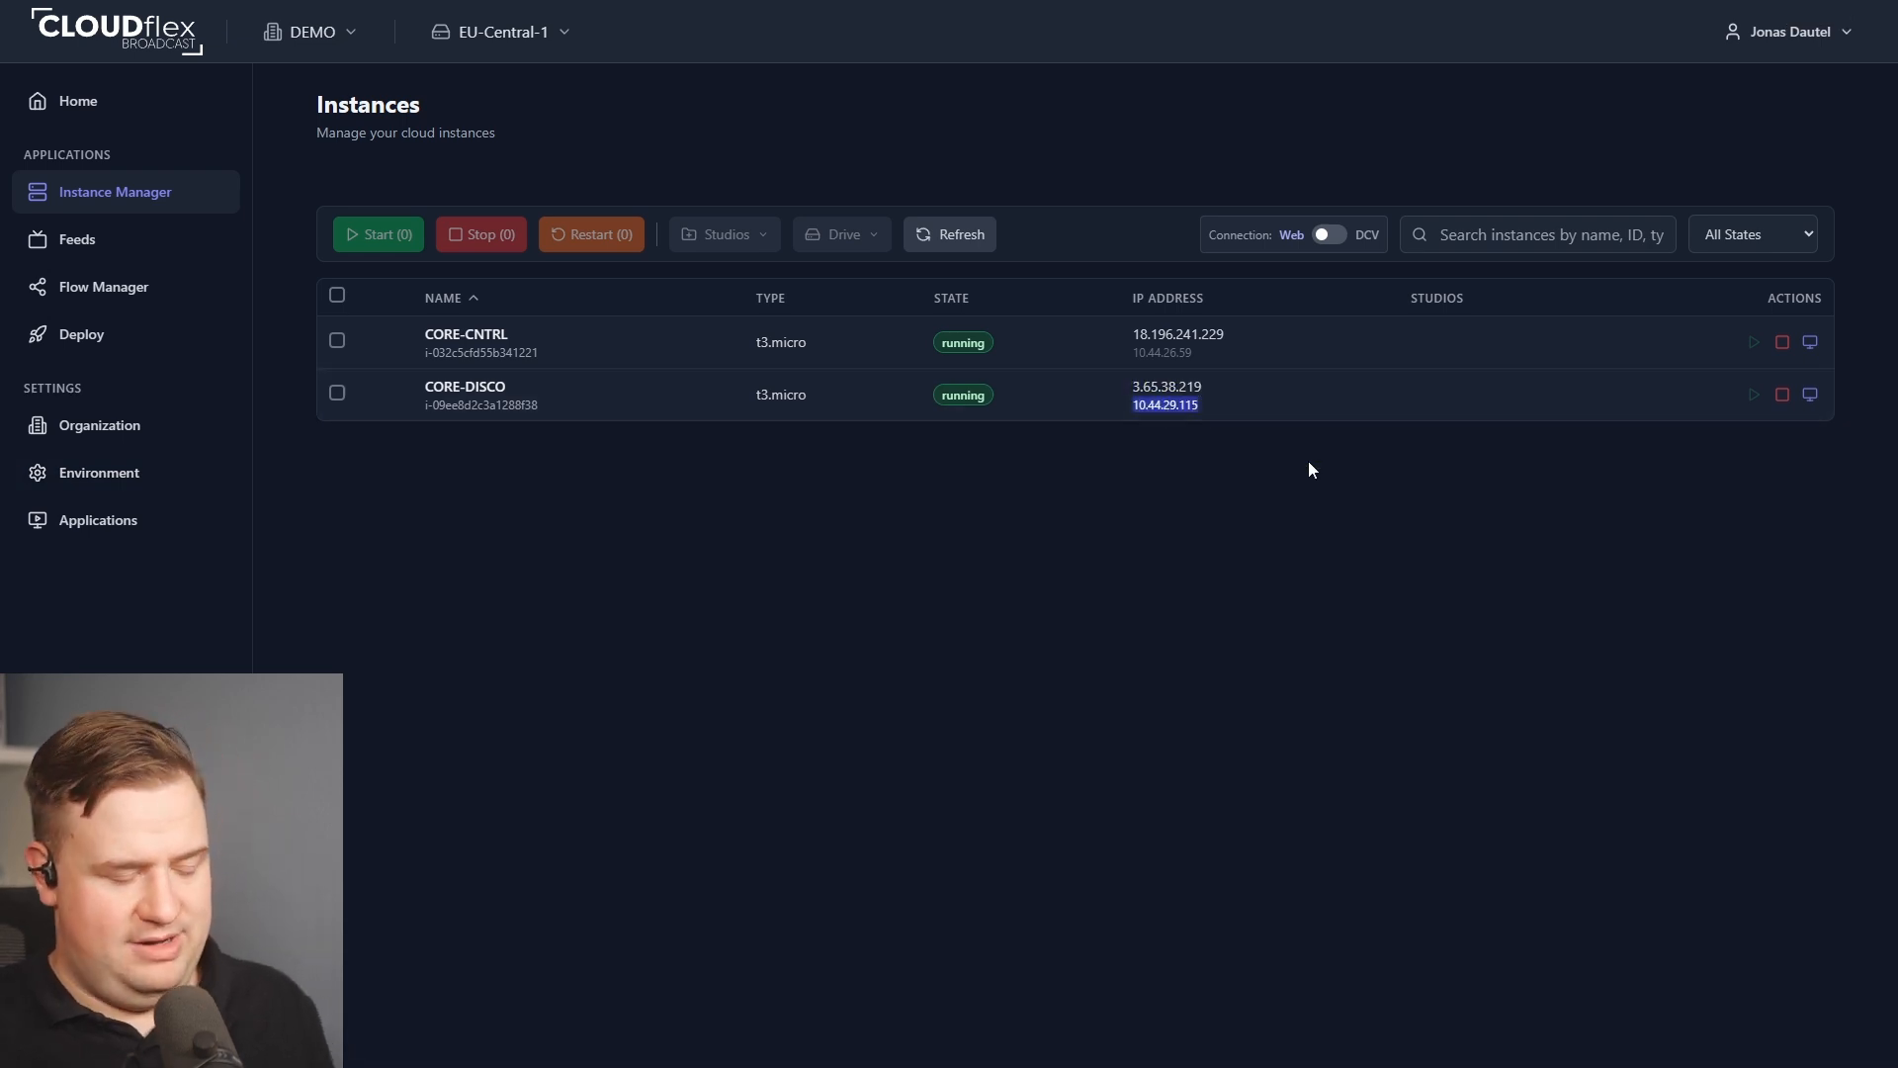
Start a new deployment from the Deploy page with the stack name CCR-1.
click(148, 345)
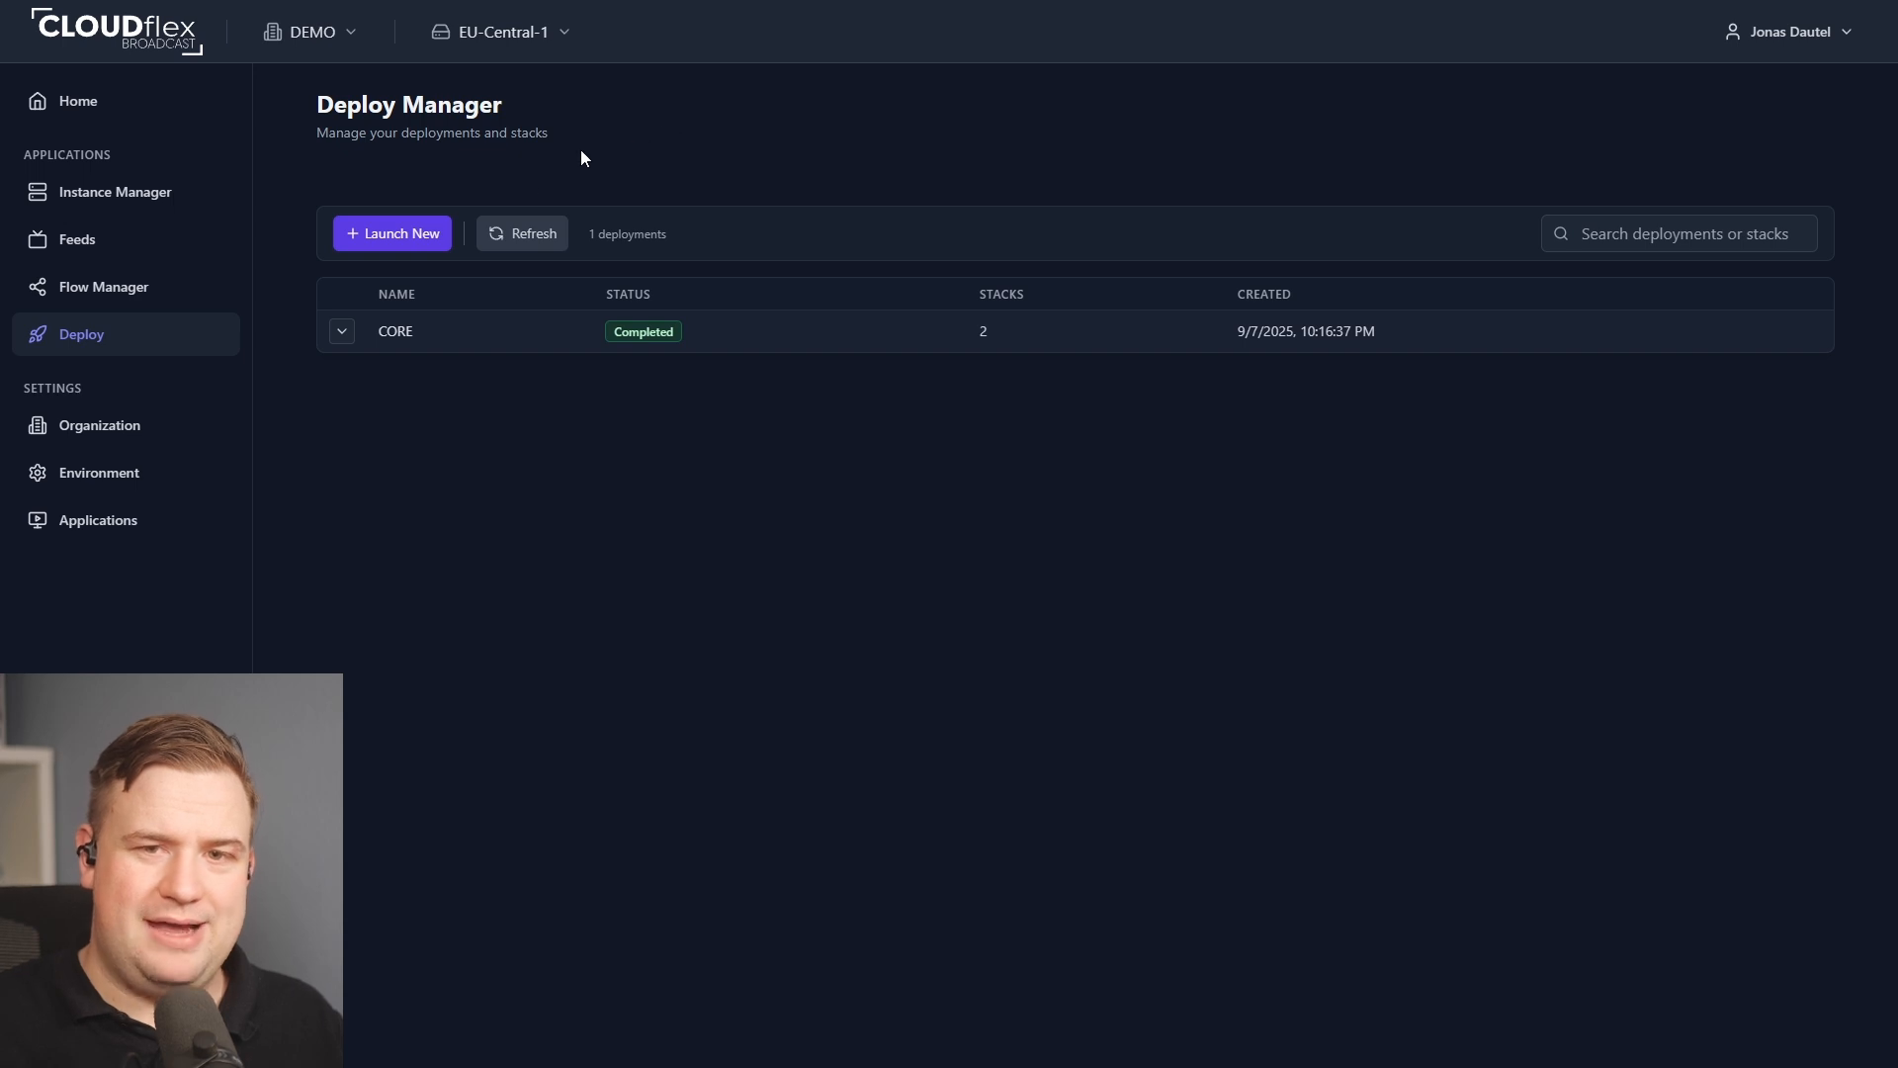
click(402, 237)
click(450, 267)
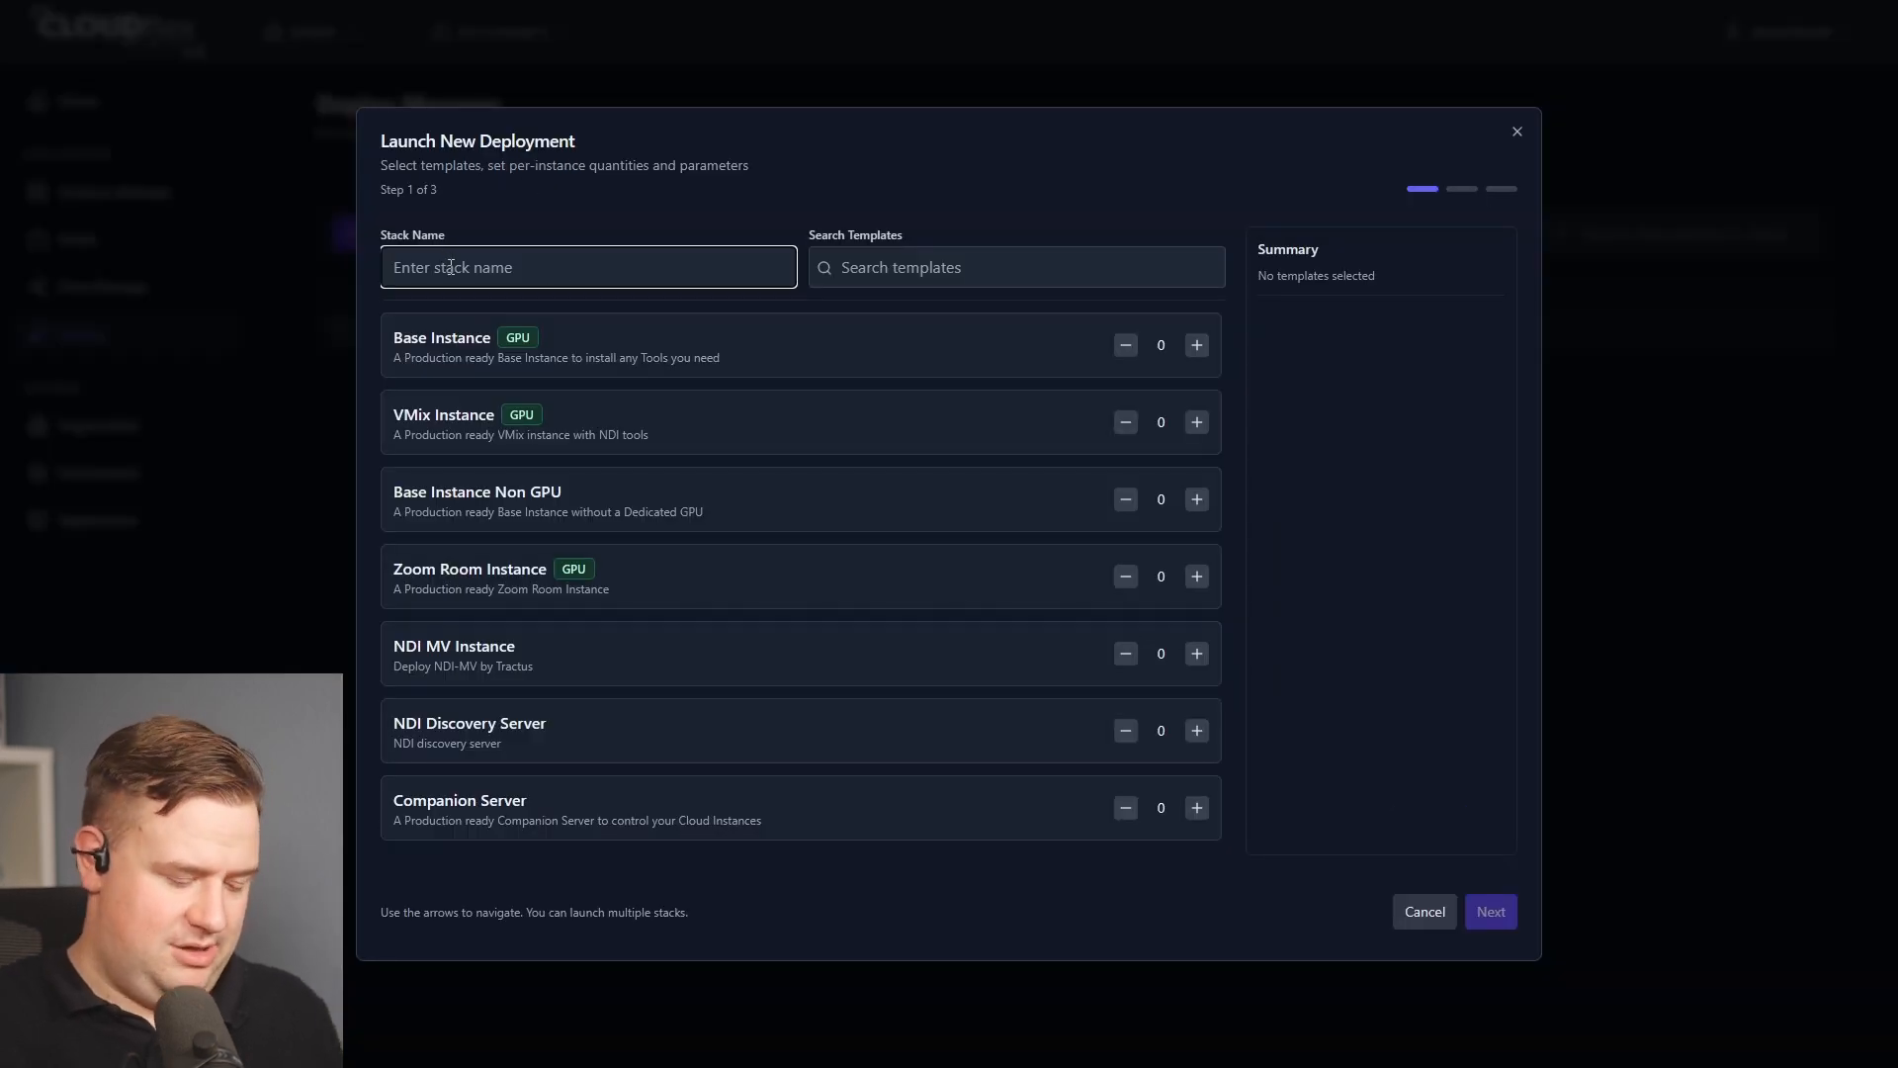
text(CCR)
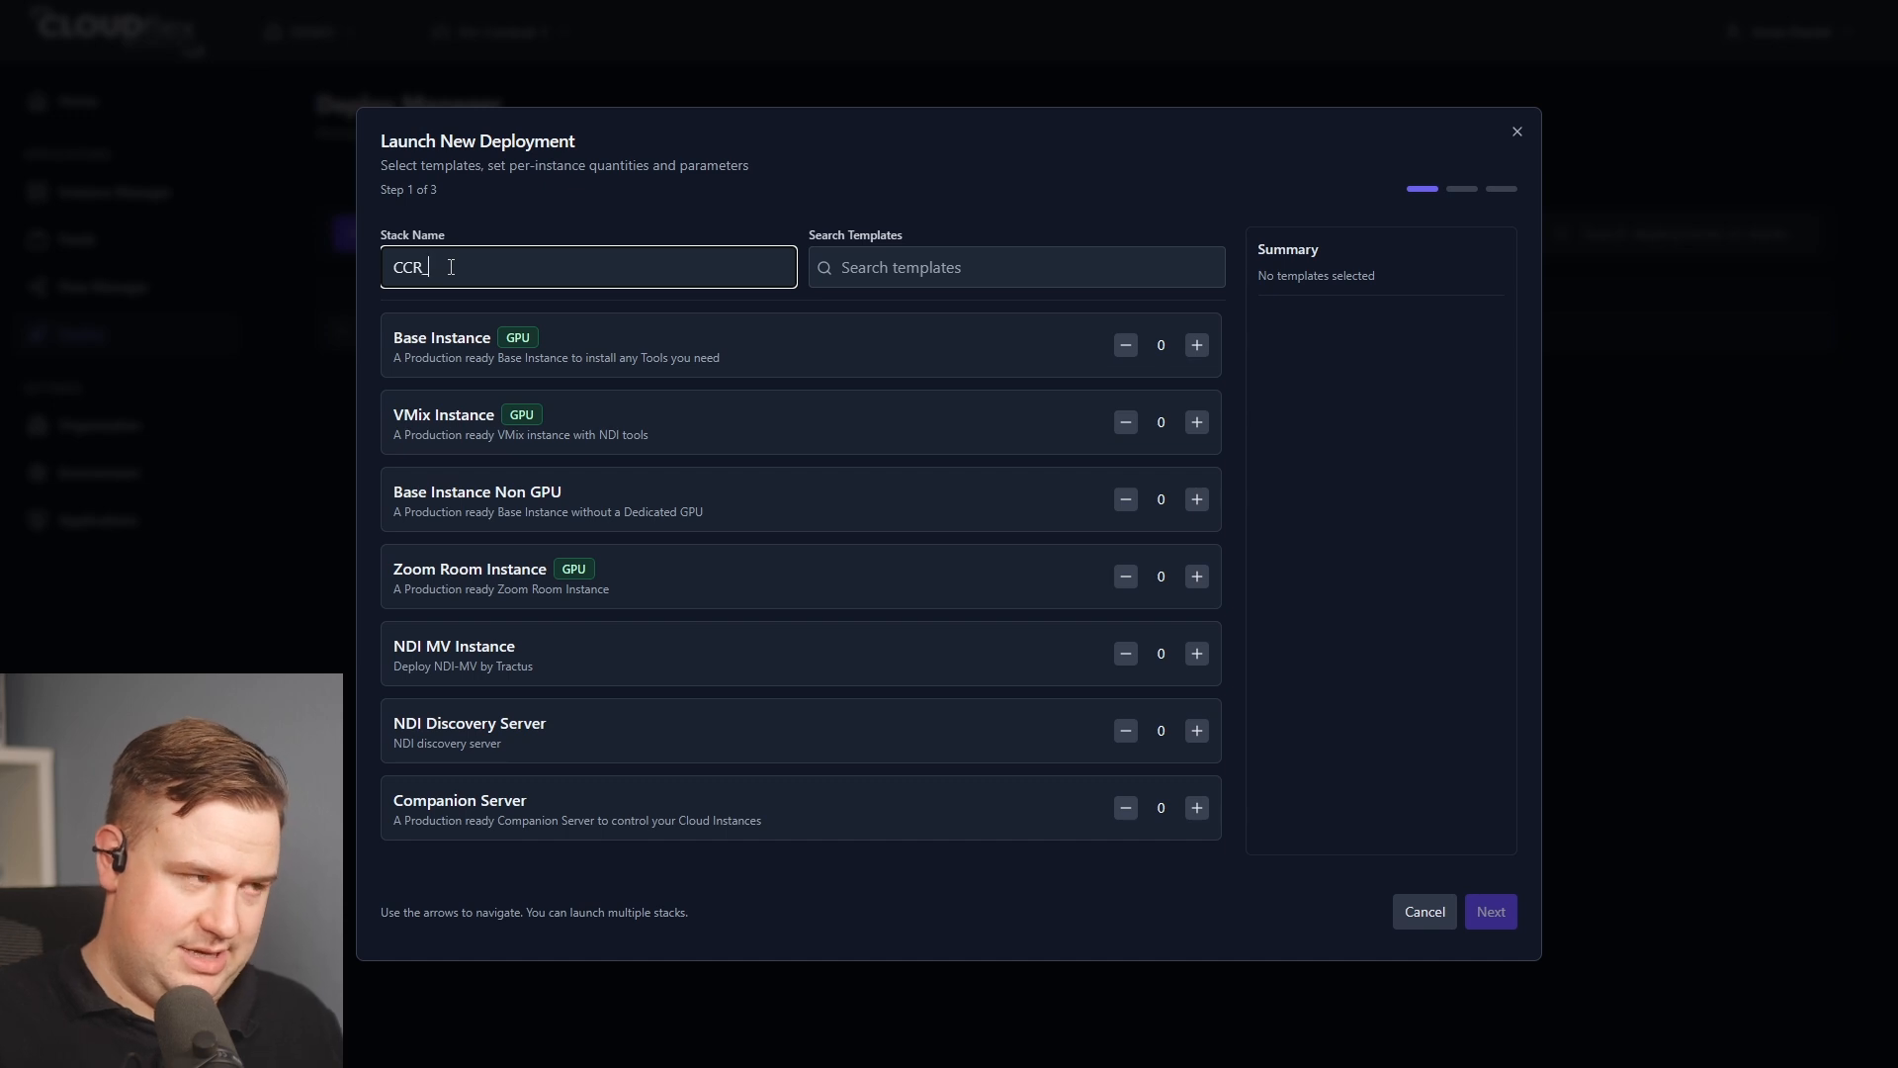
text(-1)
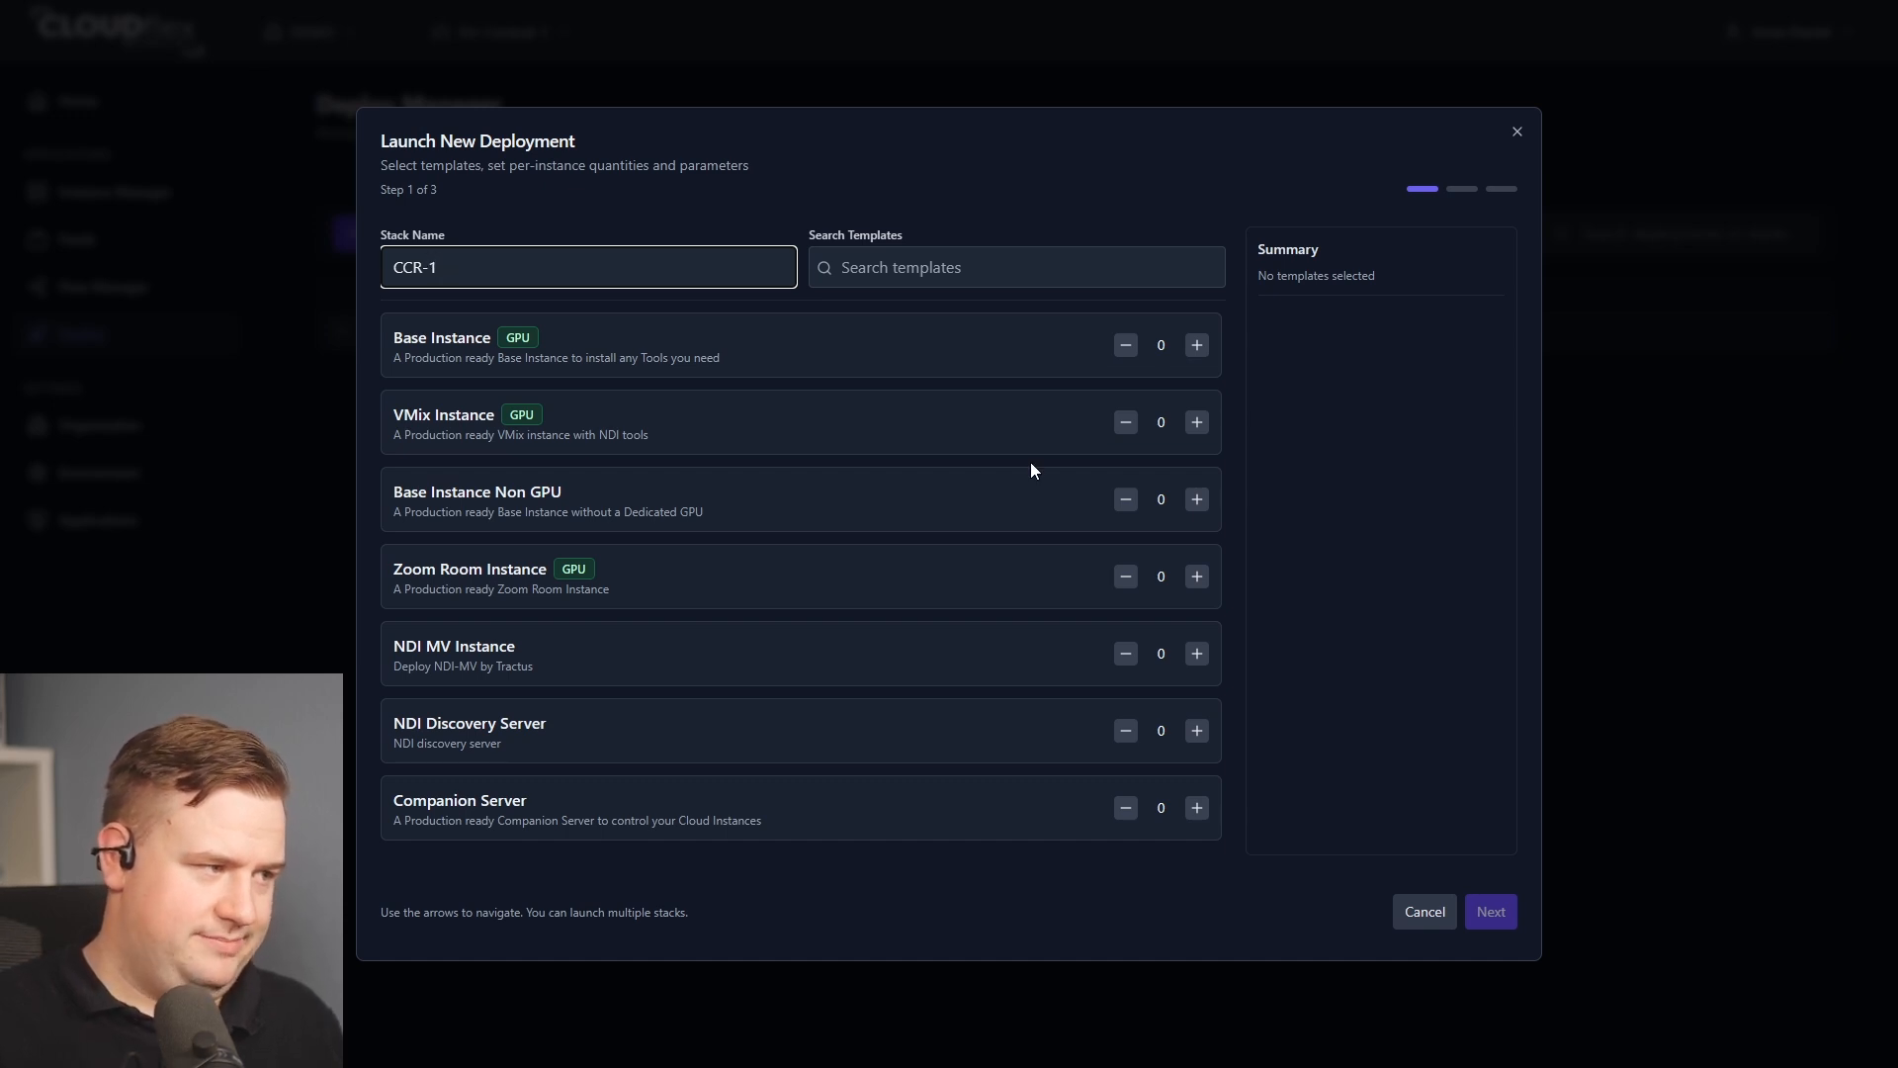
Add one VMix Instance and two Base Instances to the CCR-1 stack.
click(1198, 423)
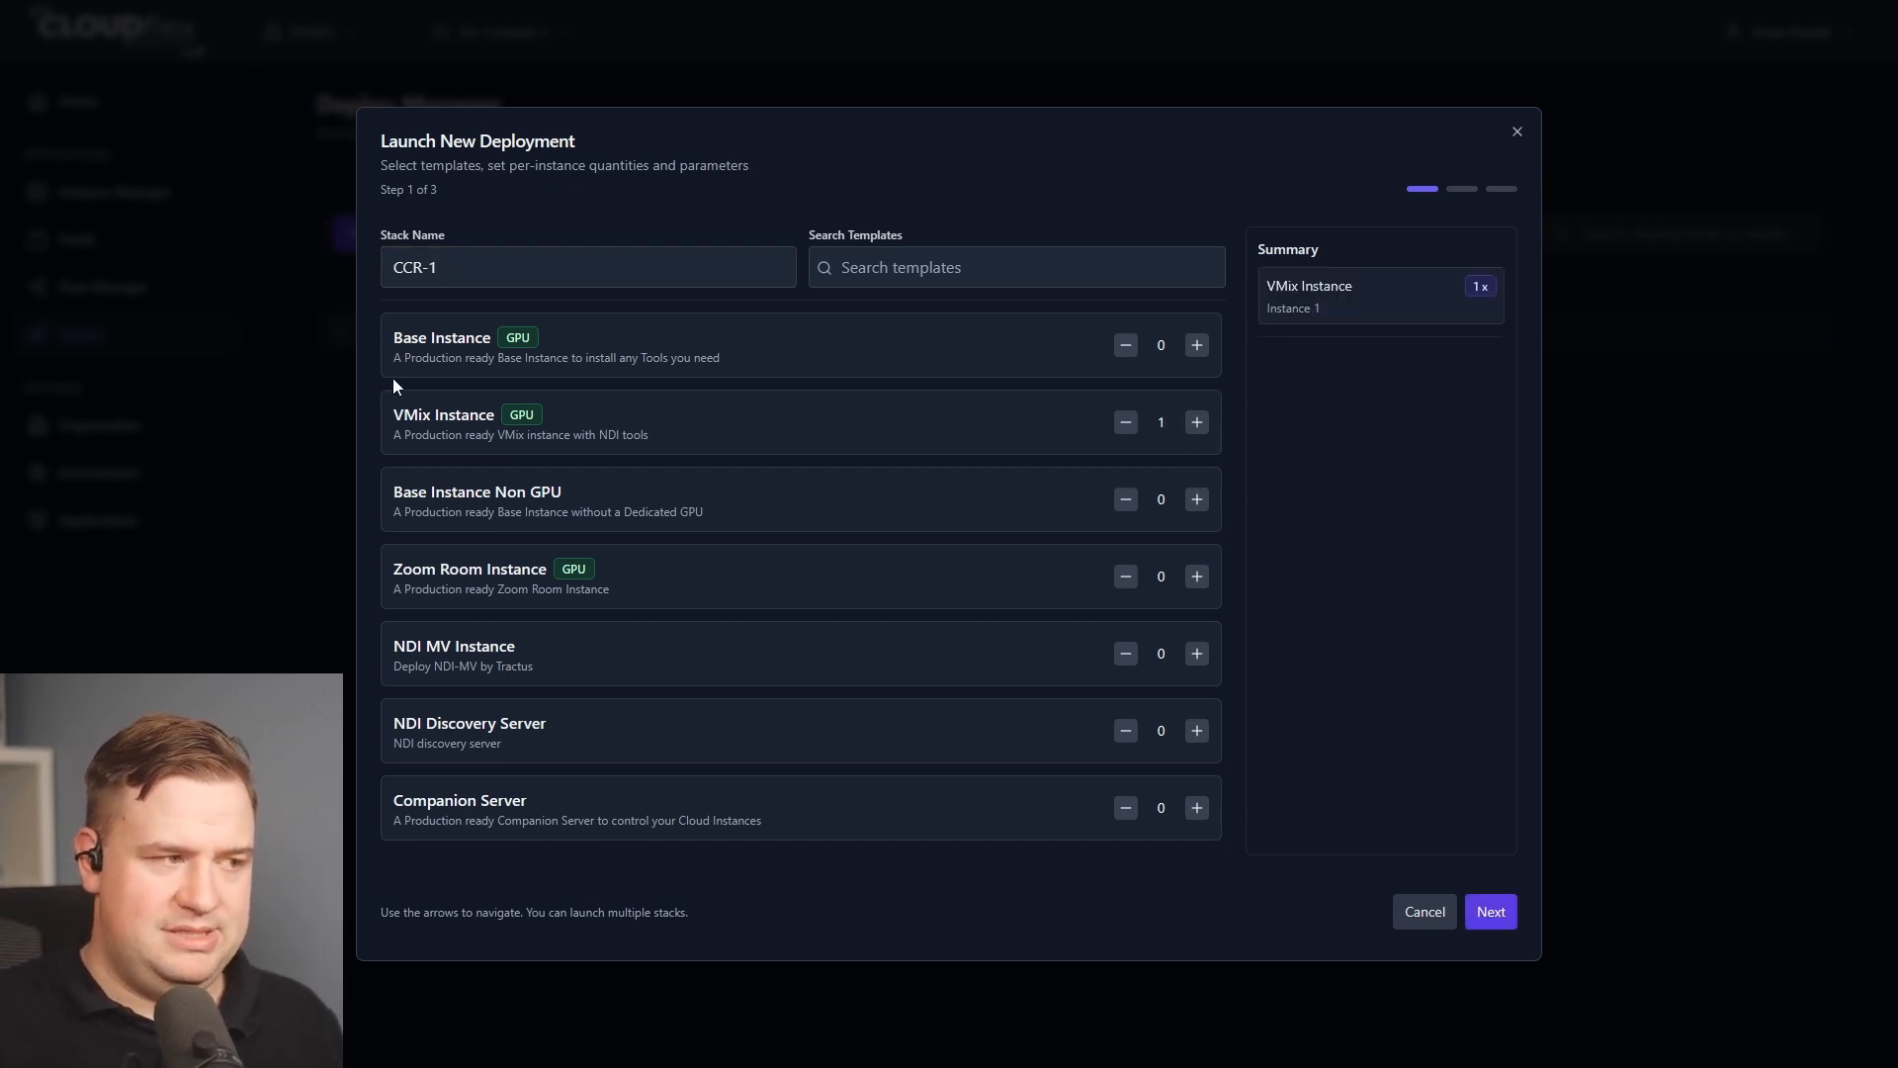
click(1196, 345)
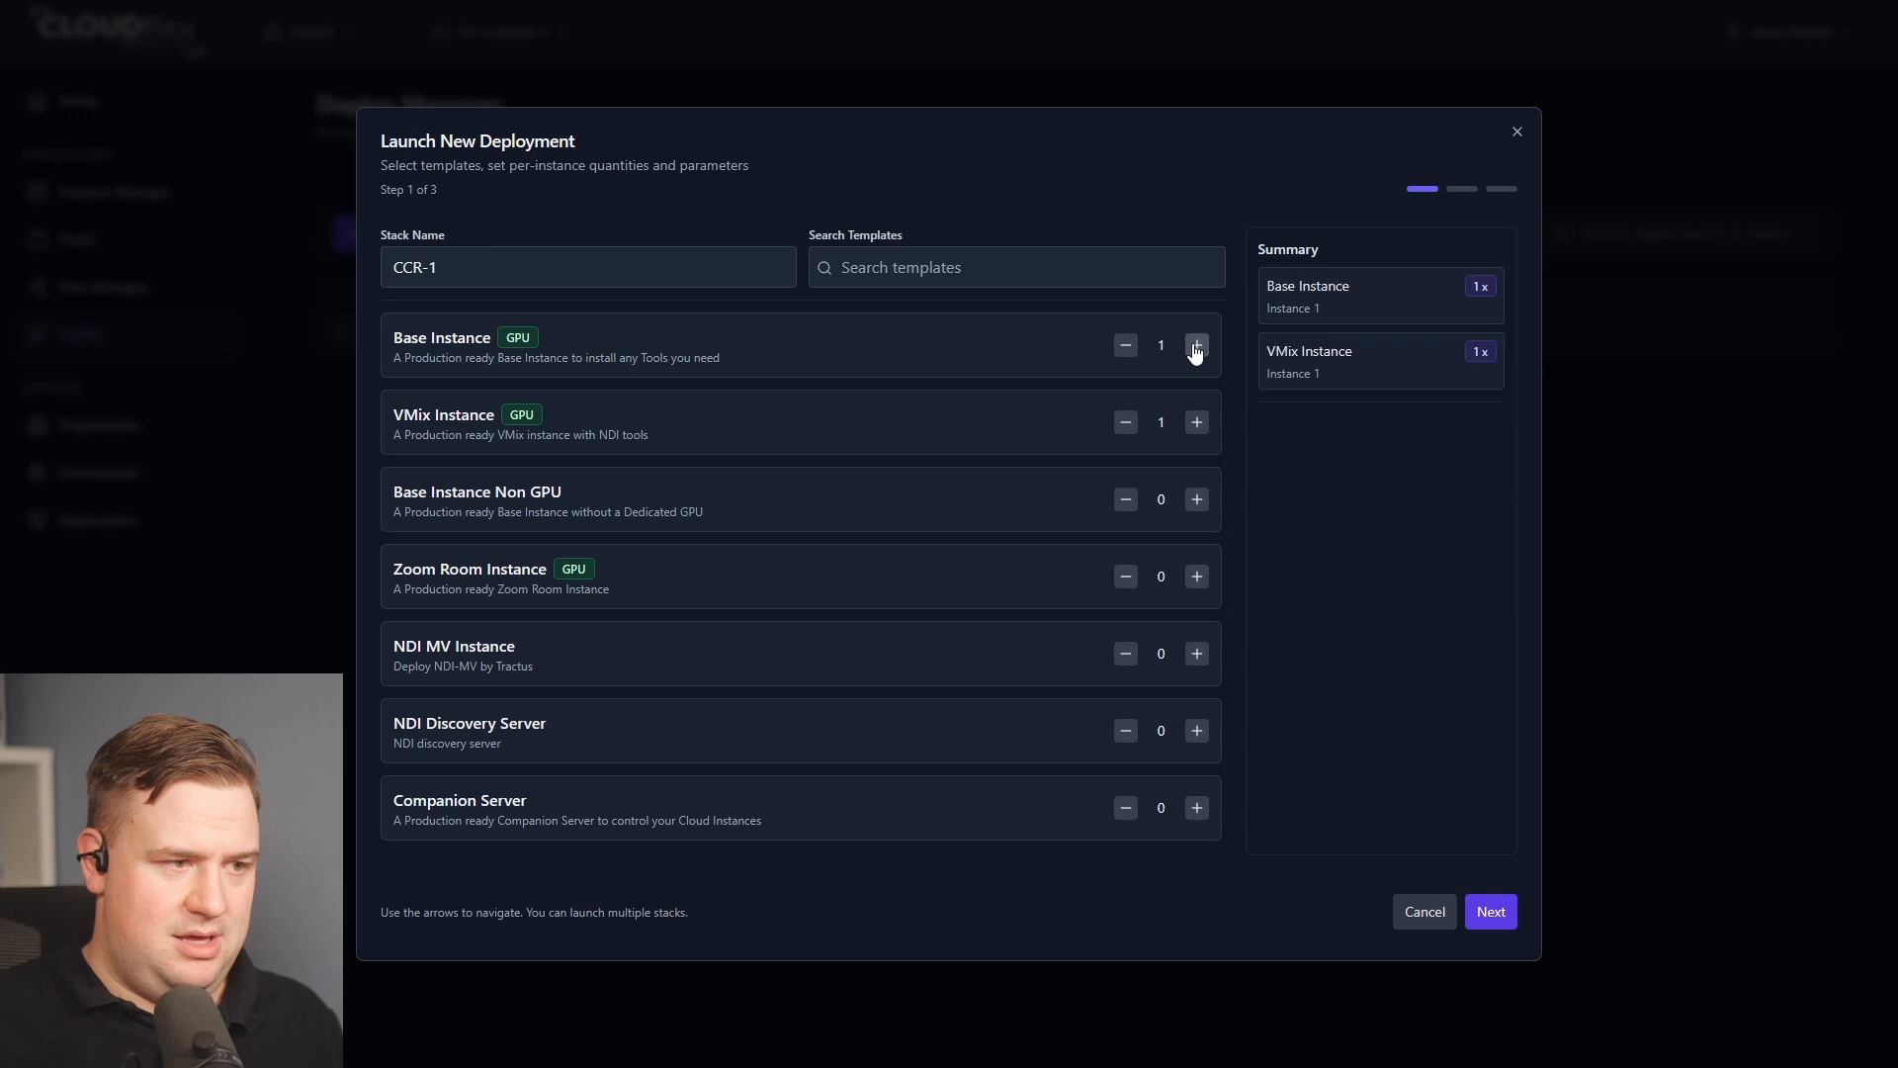
click(1196, 345)
drag(394, 339, 667, 342)
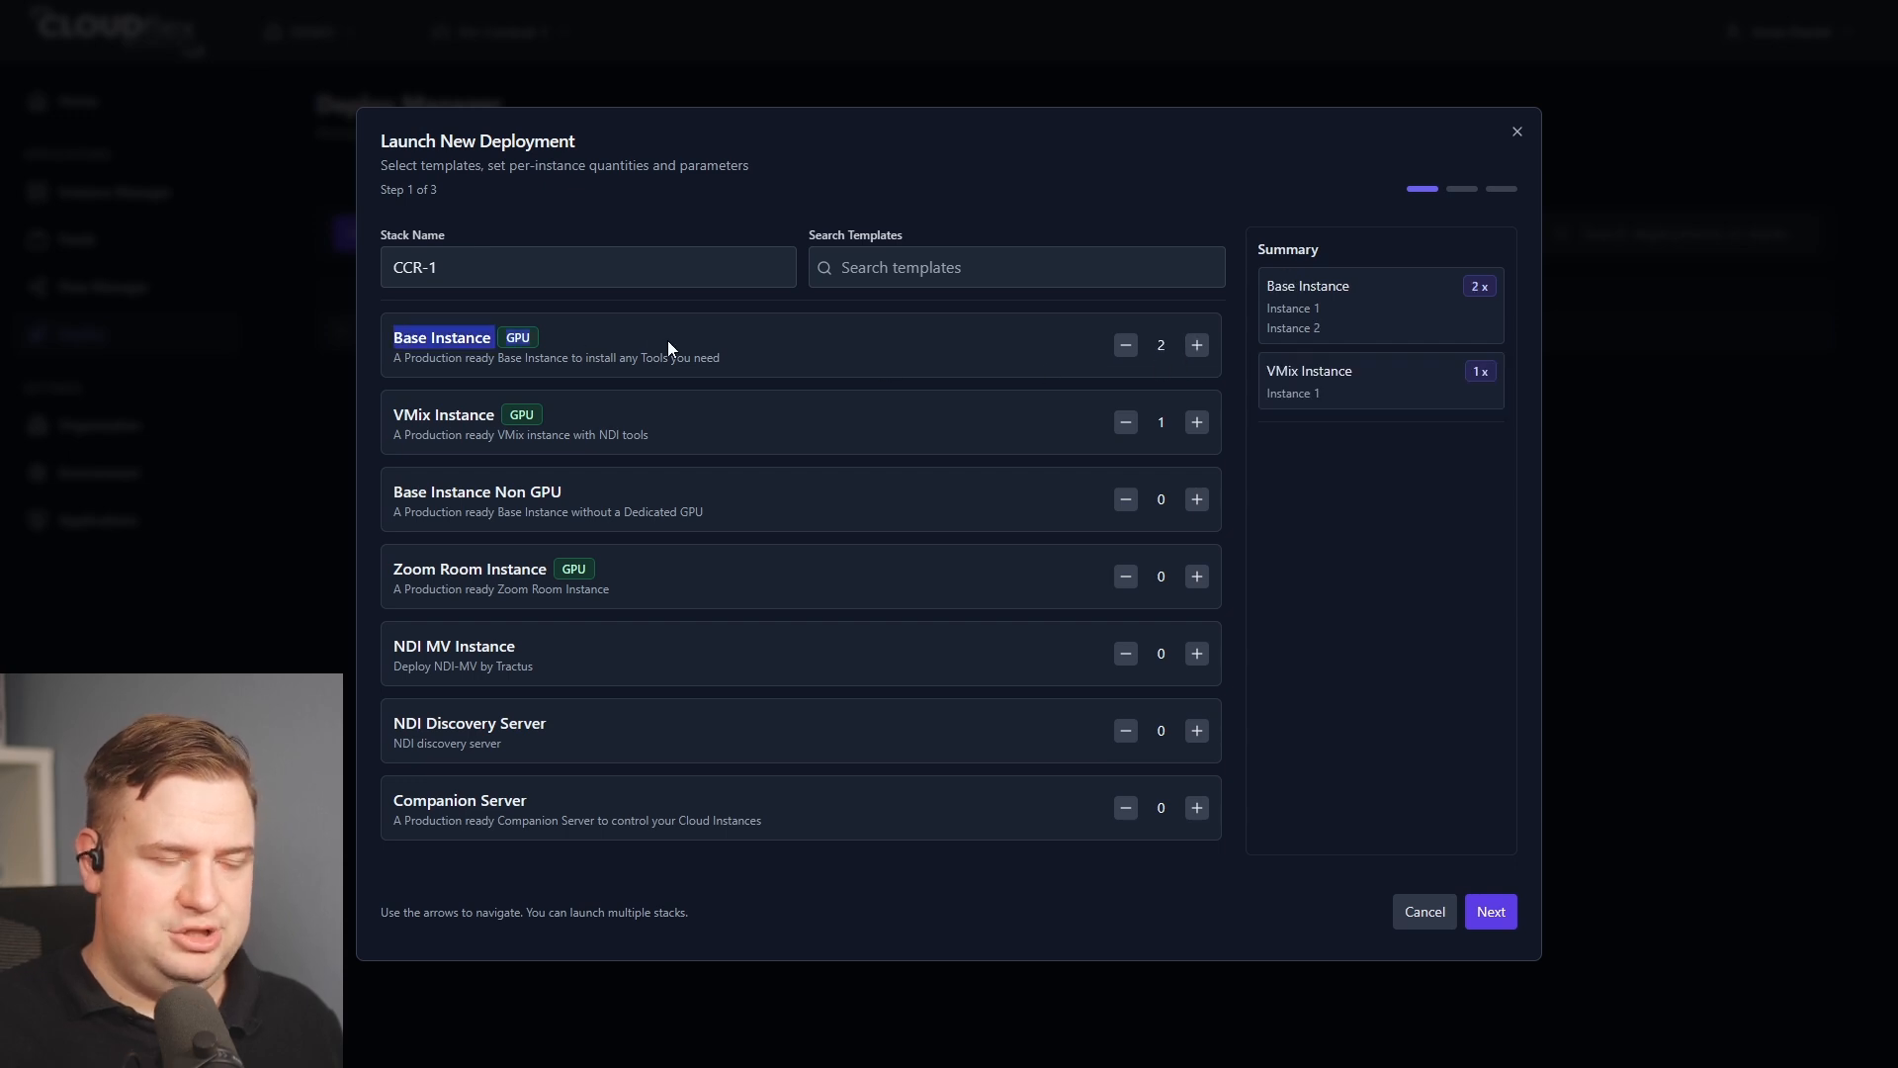
click(667, 345)
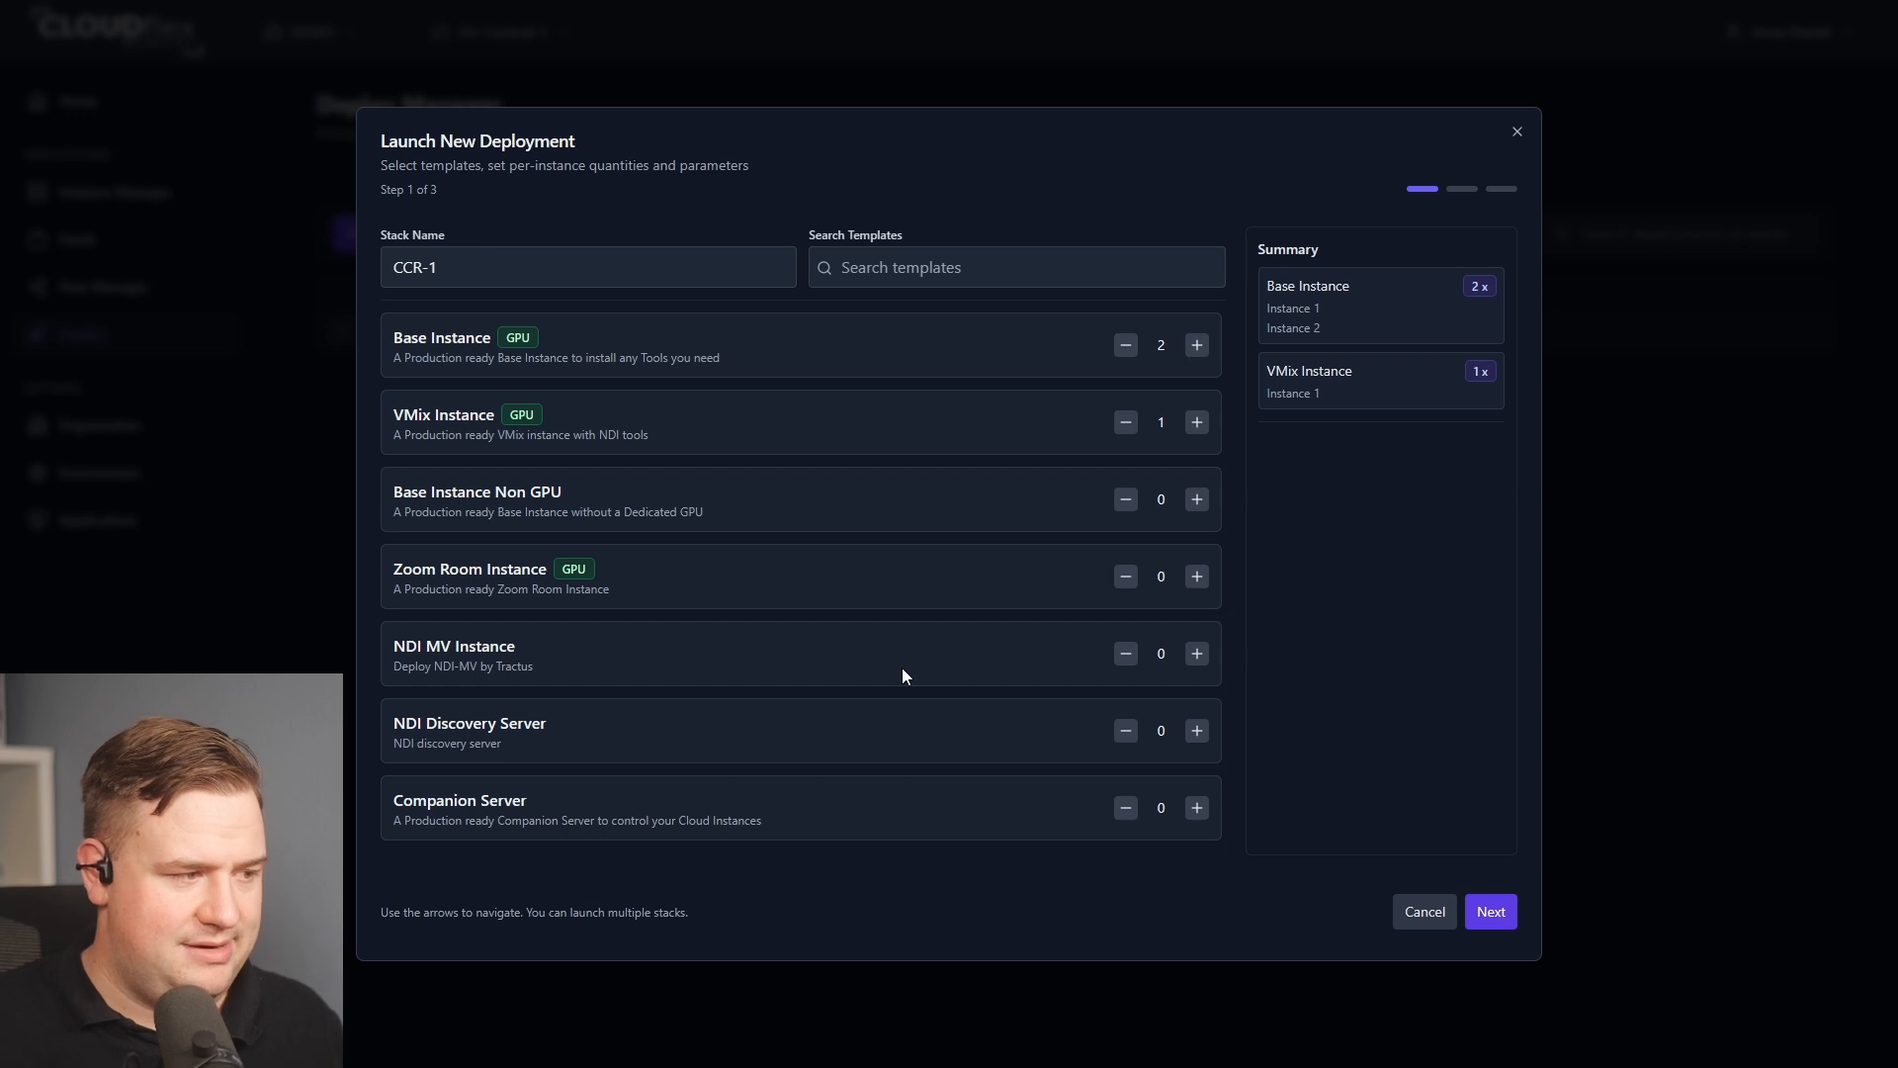
Add one NDI MV Instance and continue to the parameters step.
click(1196, 653)
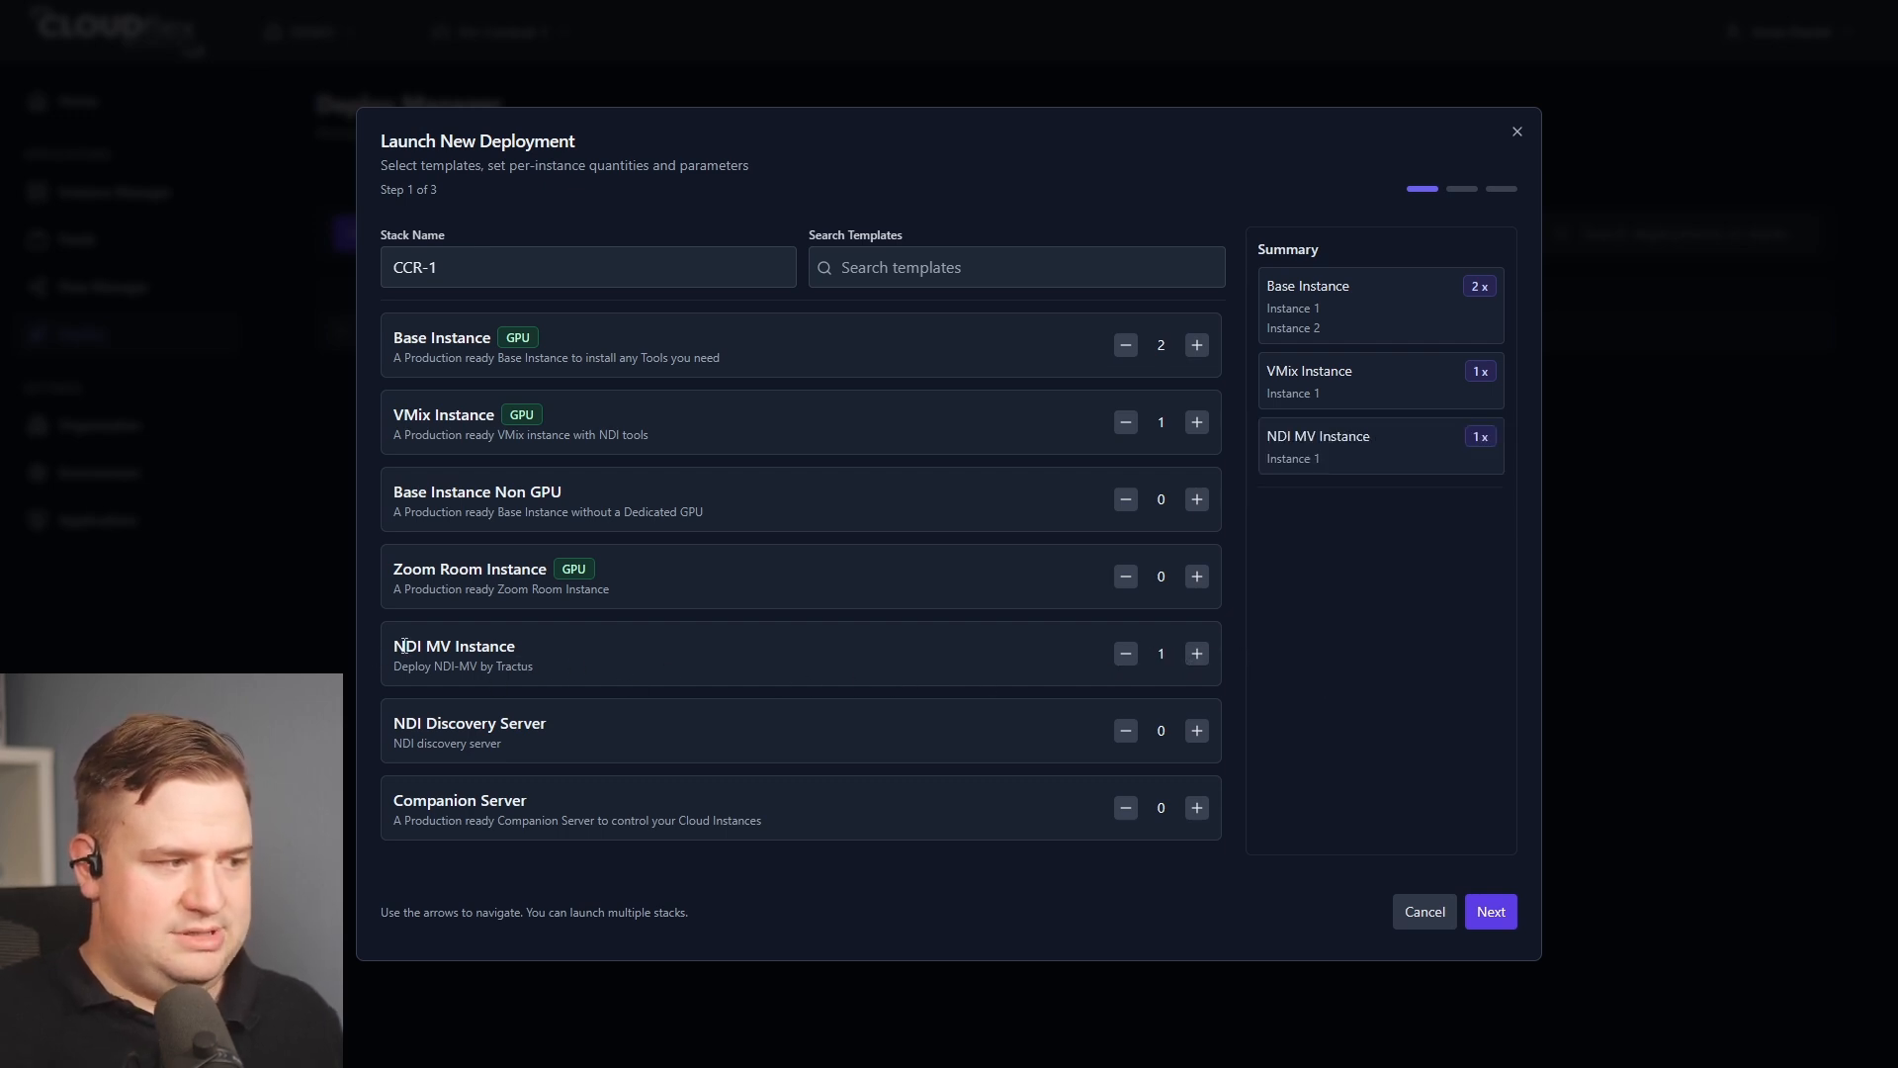
drag(395, 645, 549, 650)
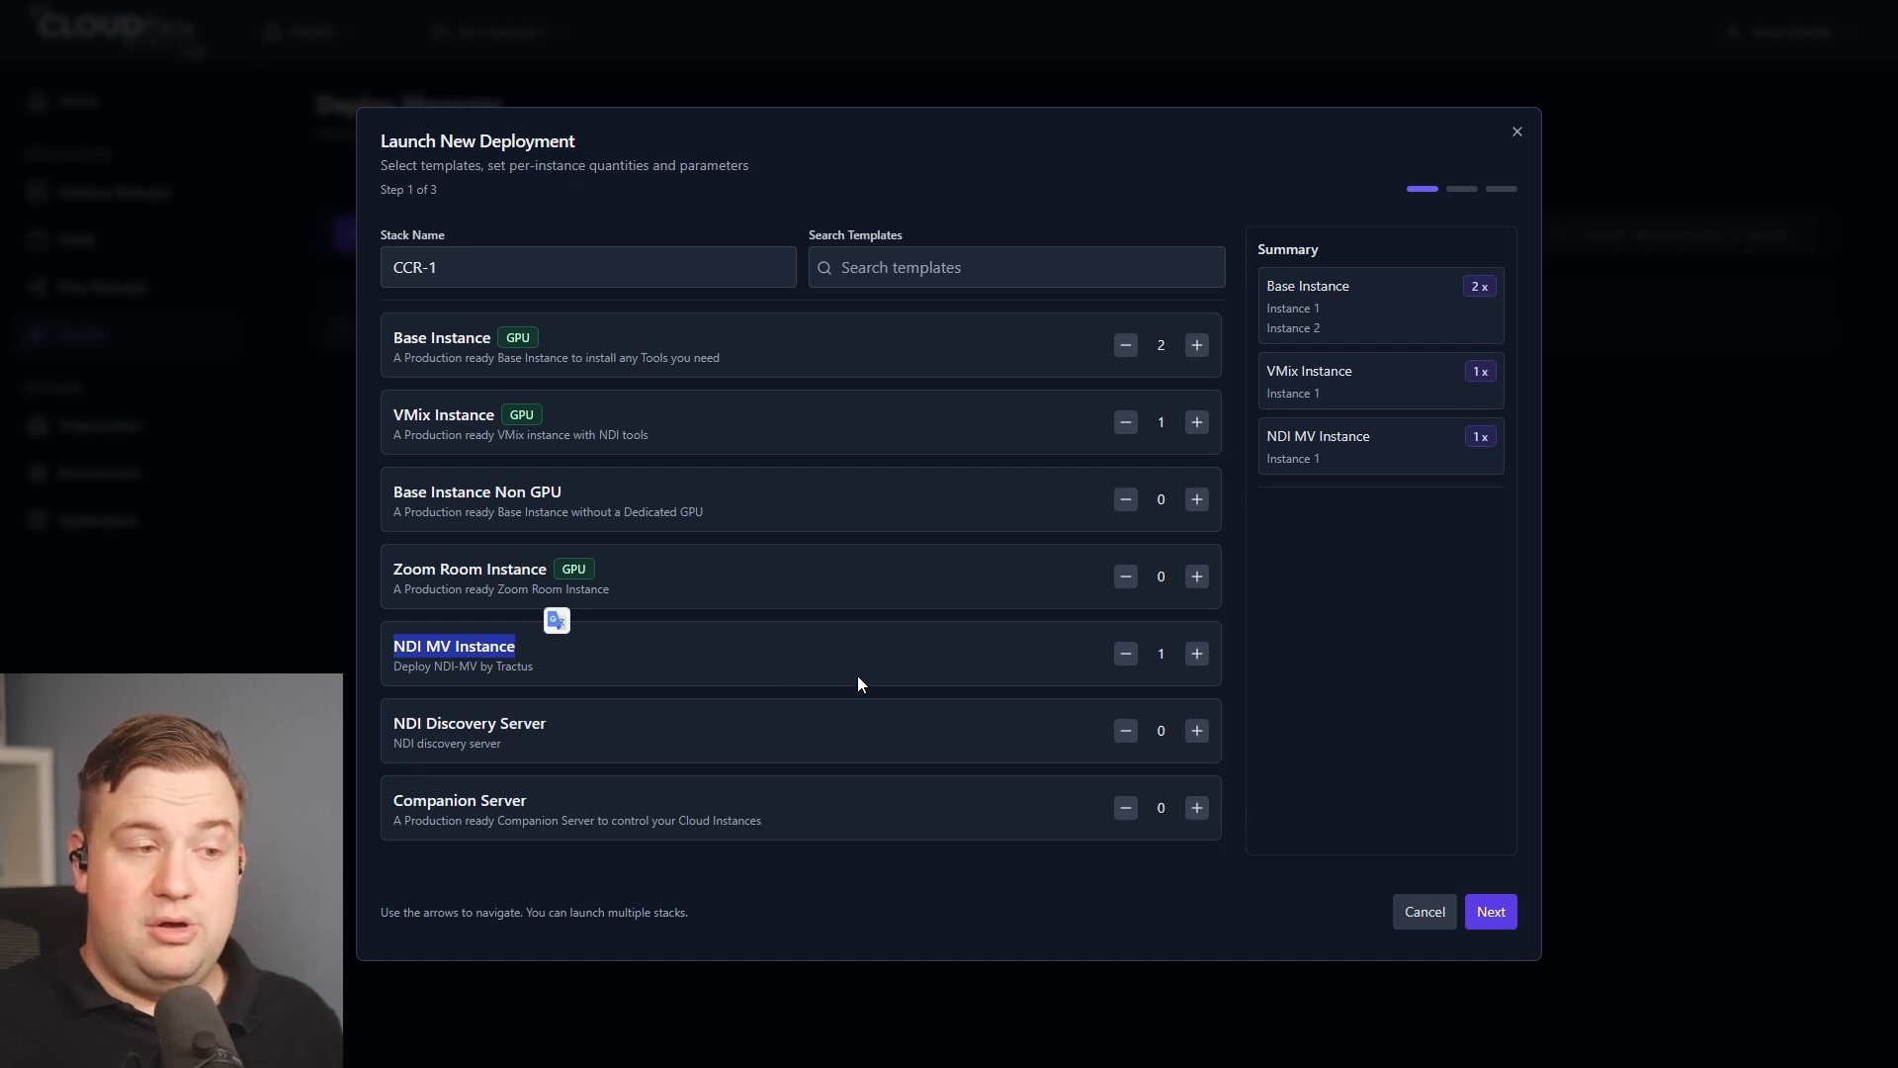
click(496, 660)
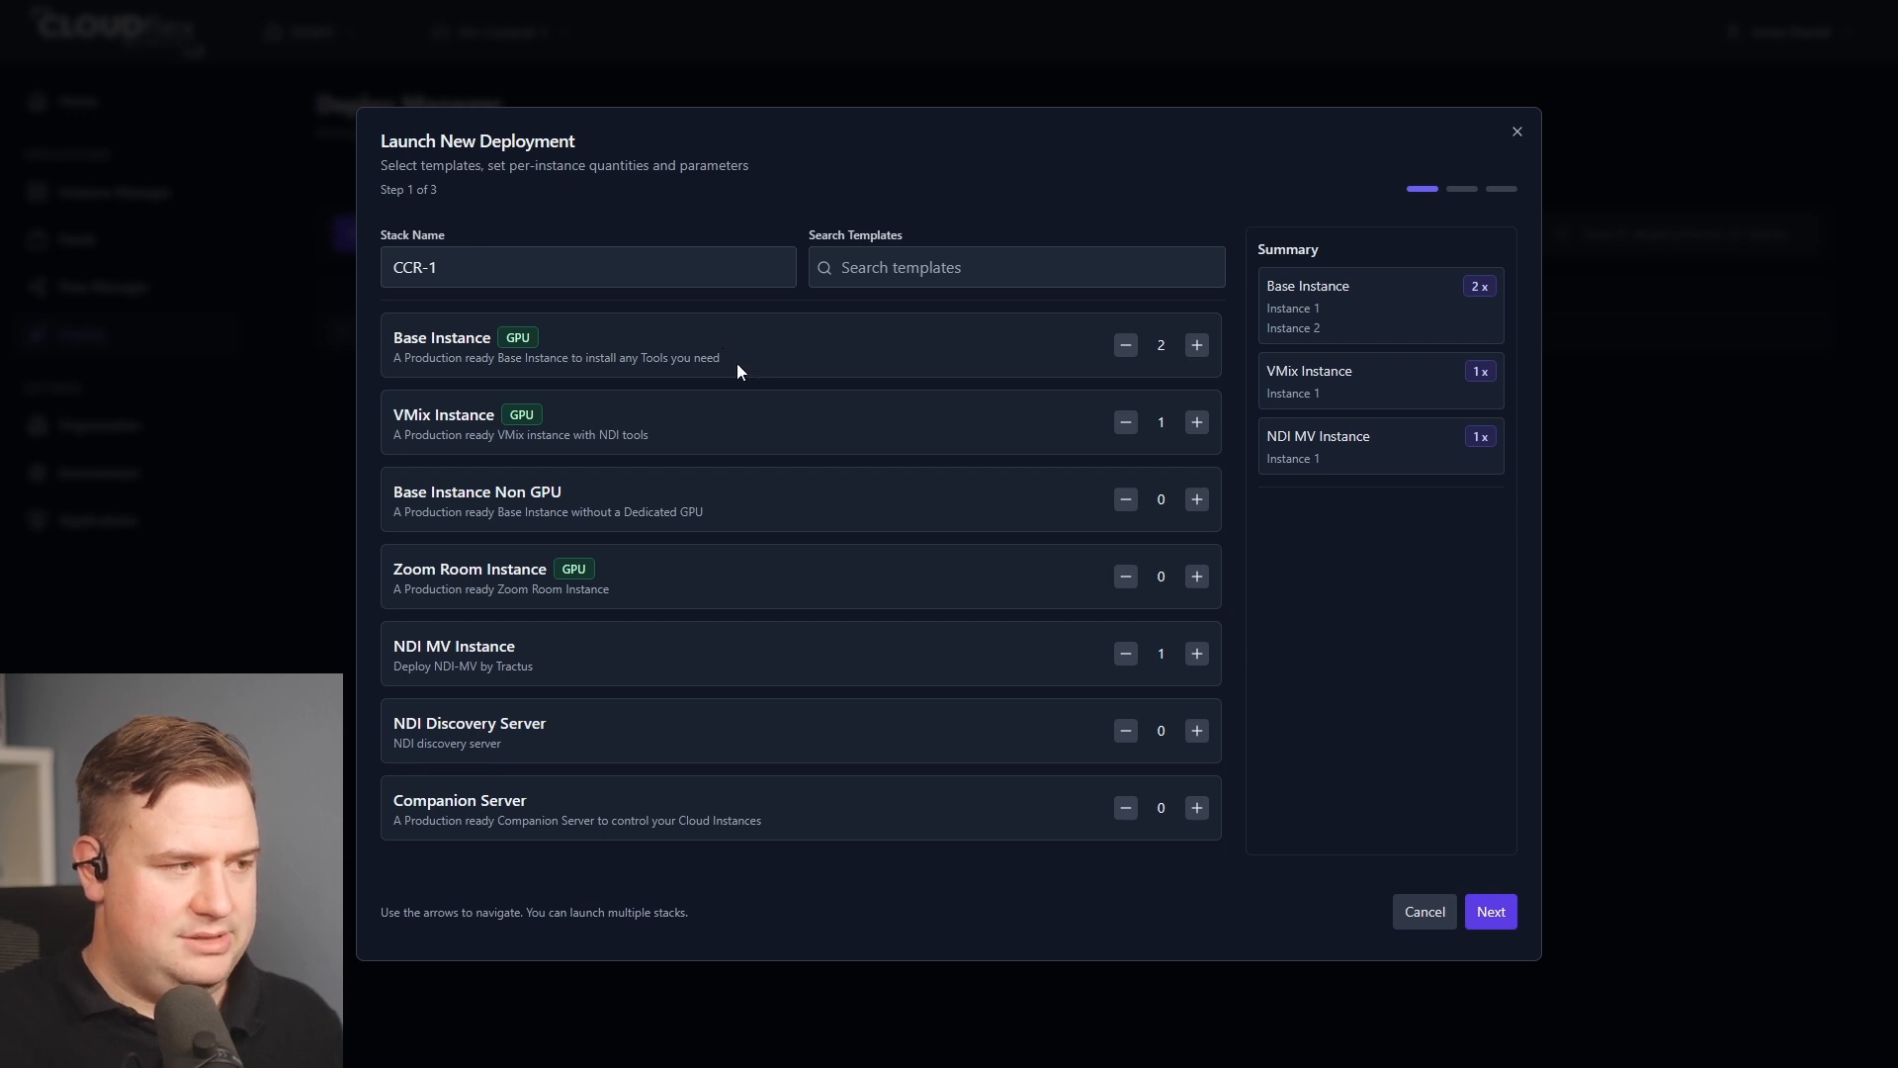
click(1491, 911)
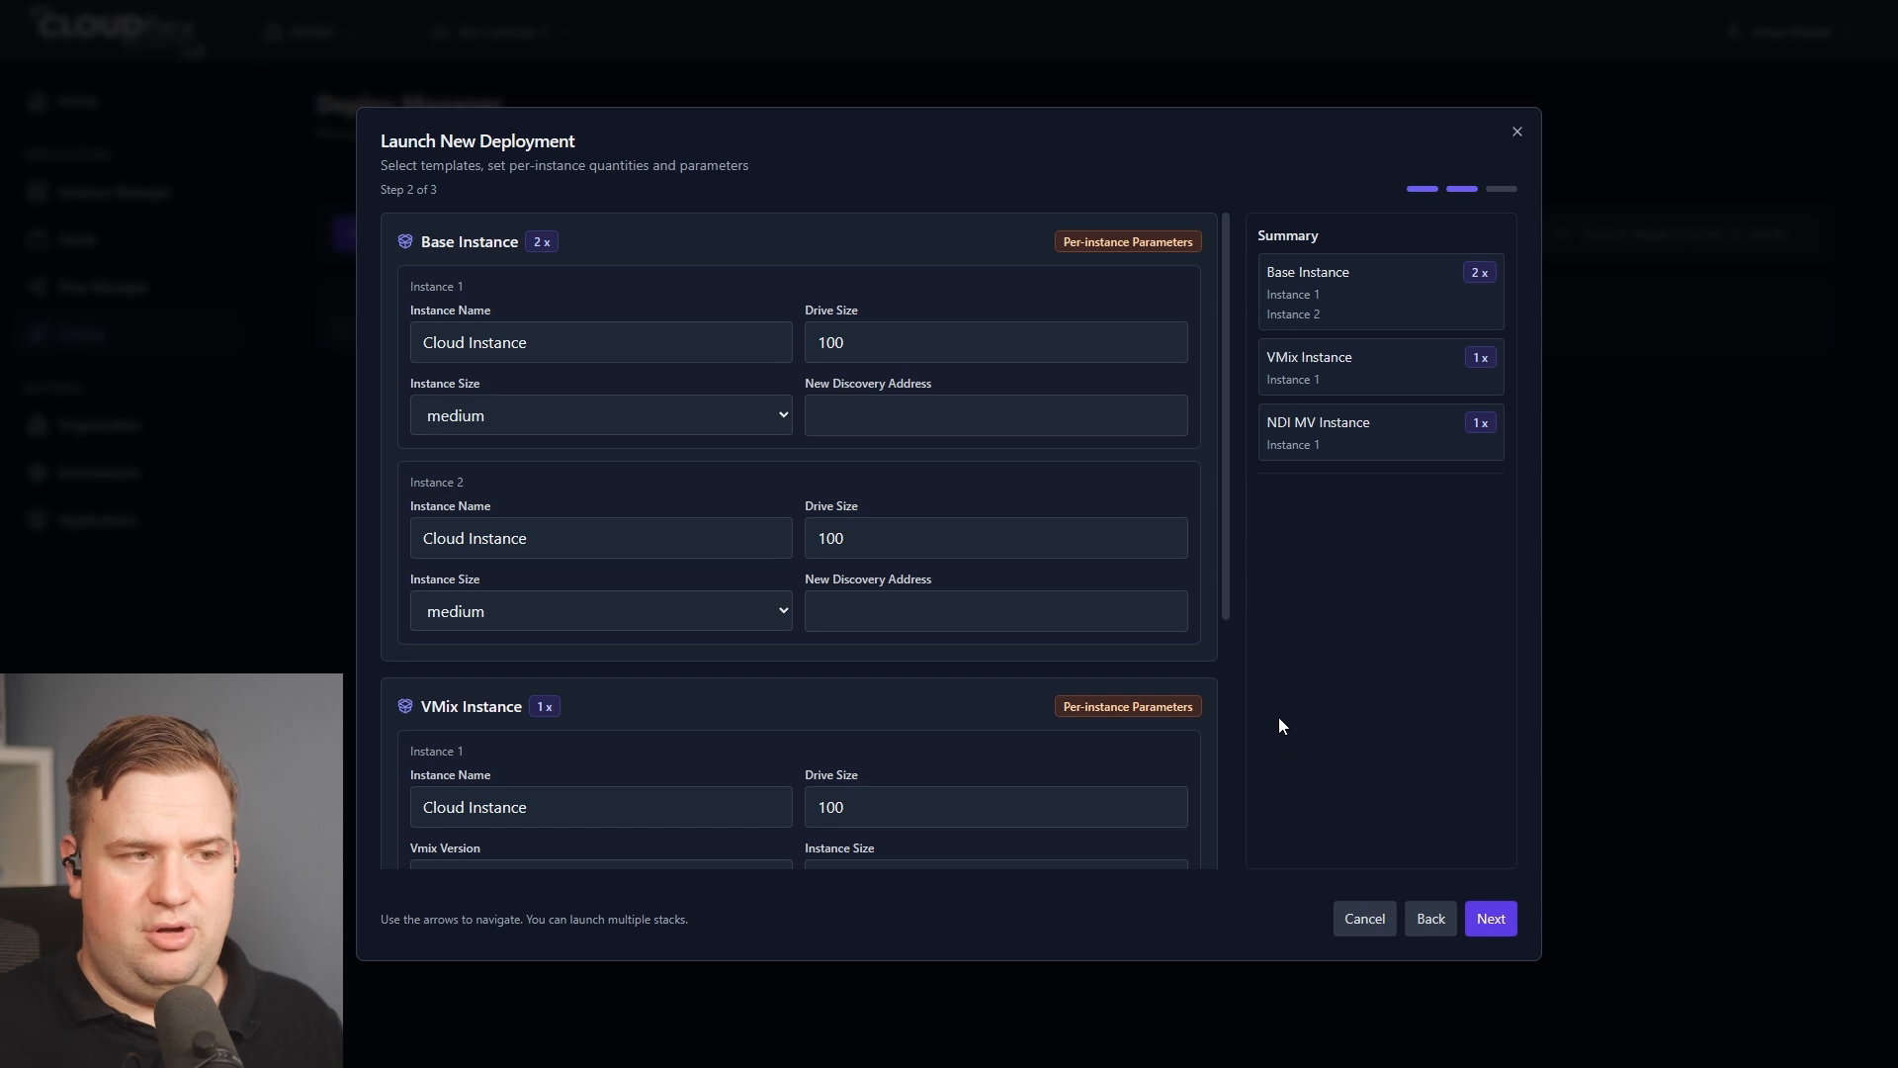
drag(586, 345, 344, 333)
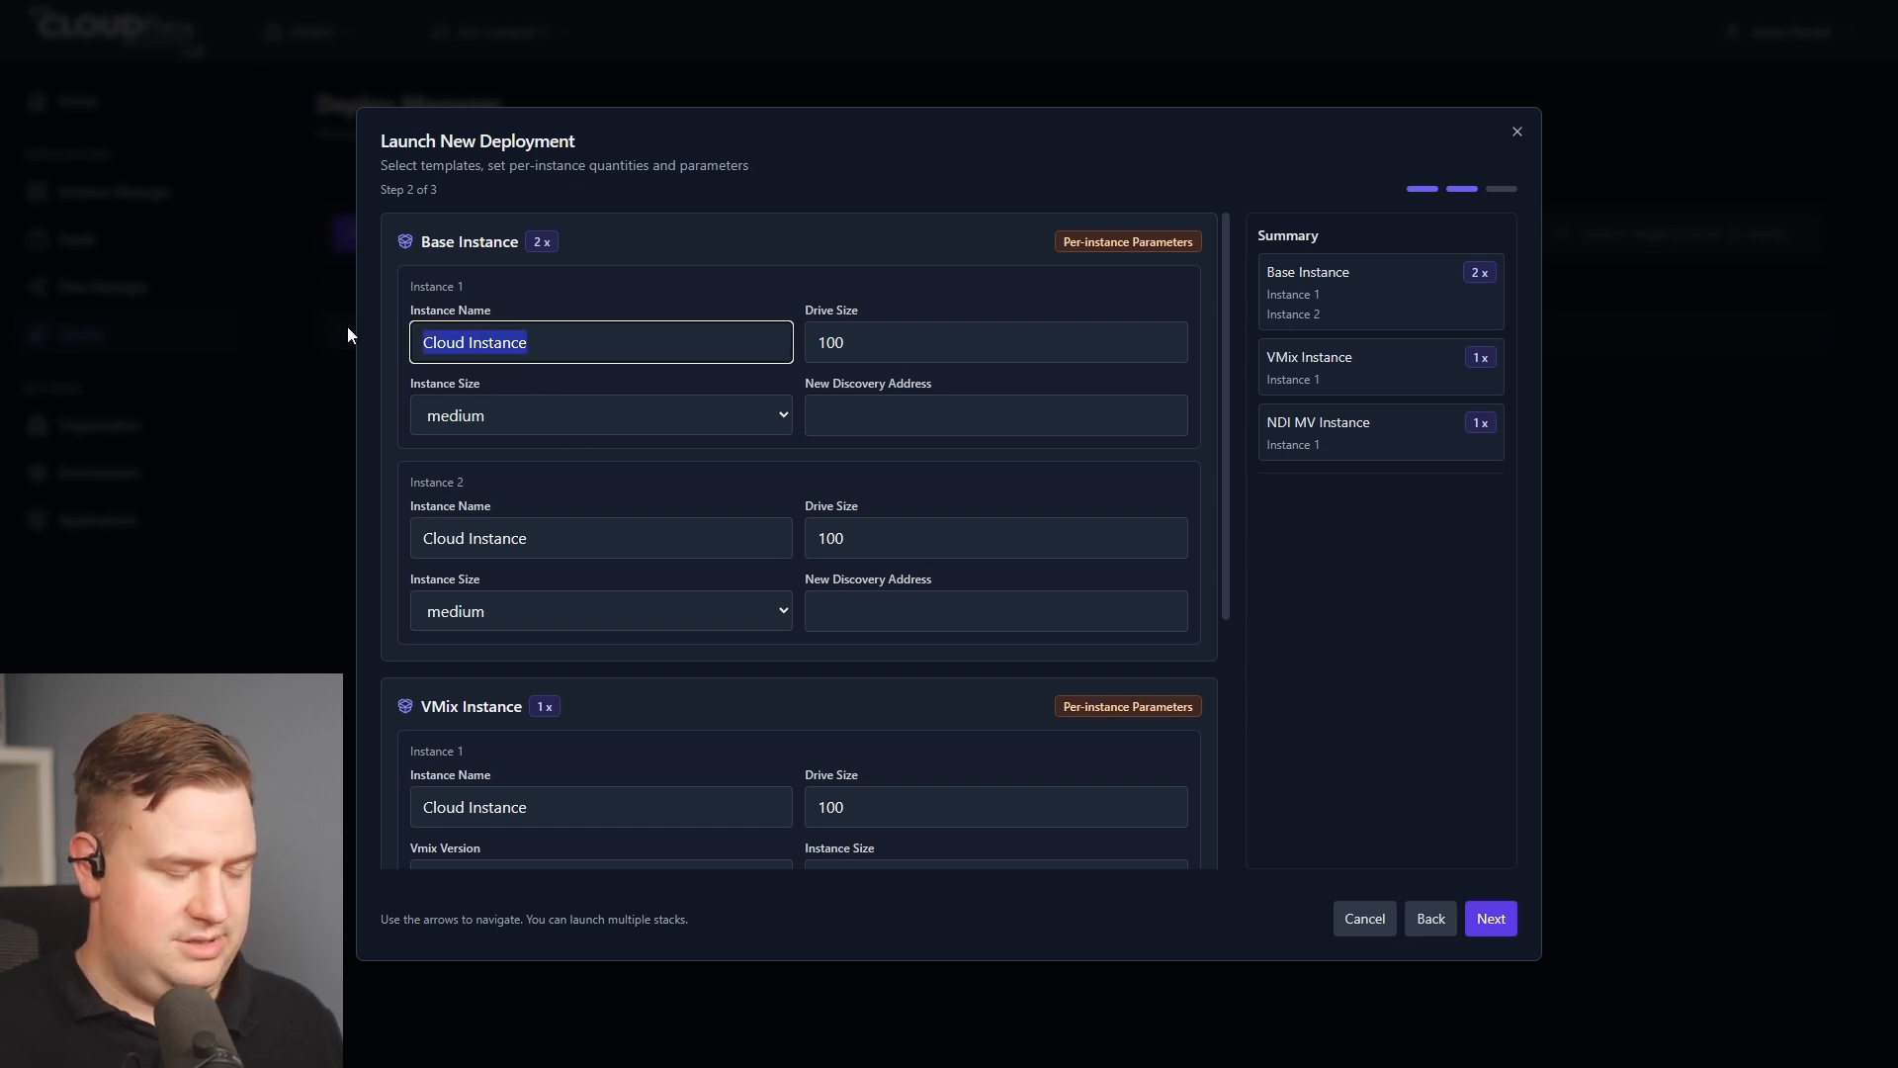
text(Carb)
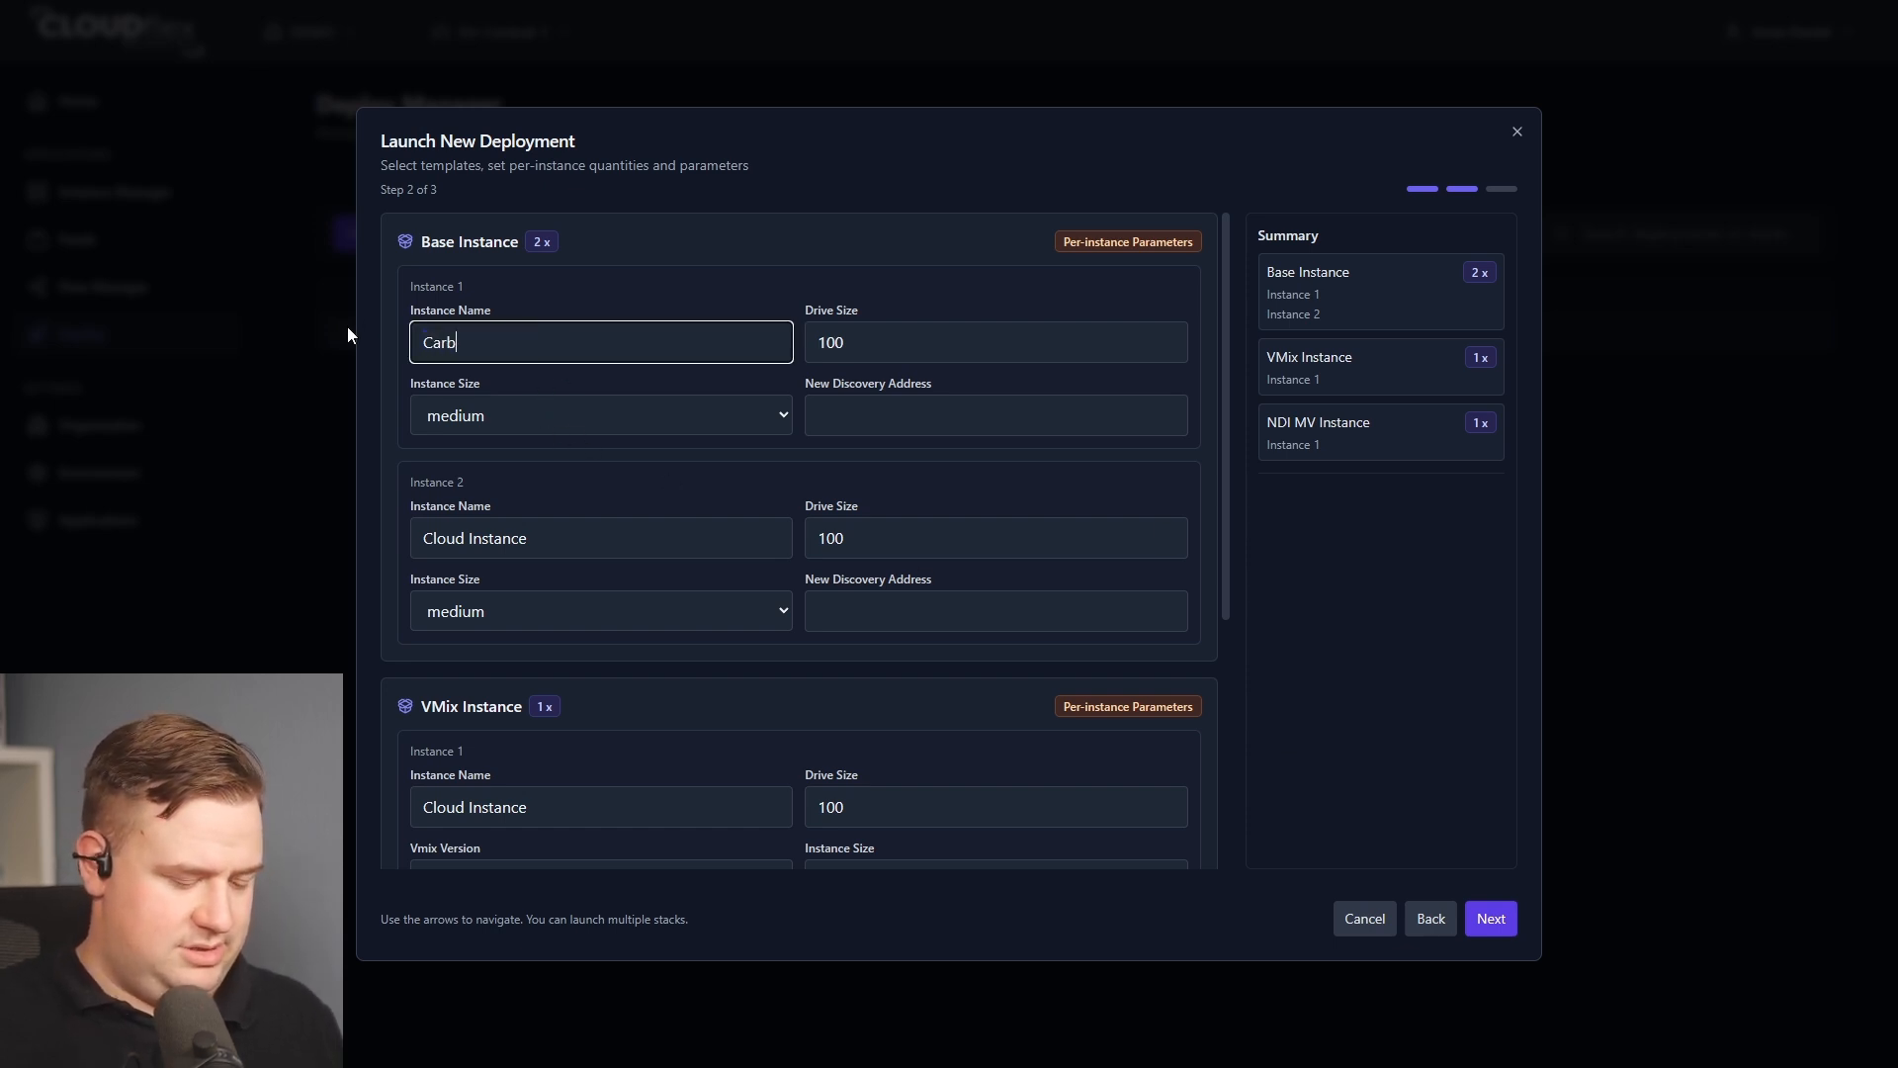
text(on)
key(ctrl+a)
key(BackSpace)
Name the first Base Instance CCR1-CarboniteCode and set its instance size to large.
text(CC)
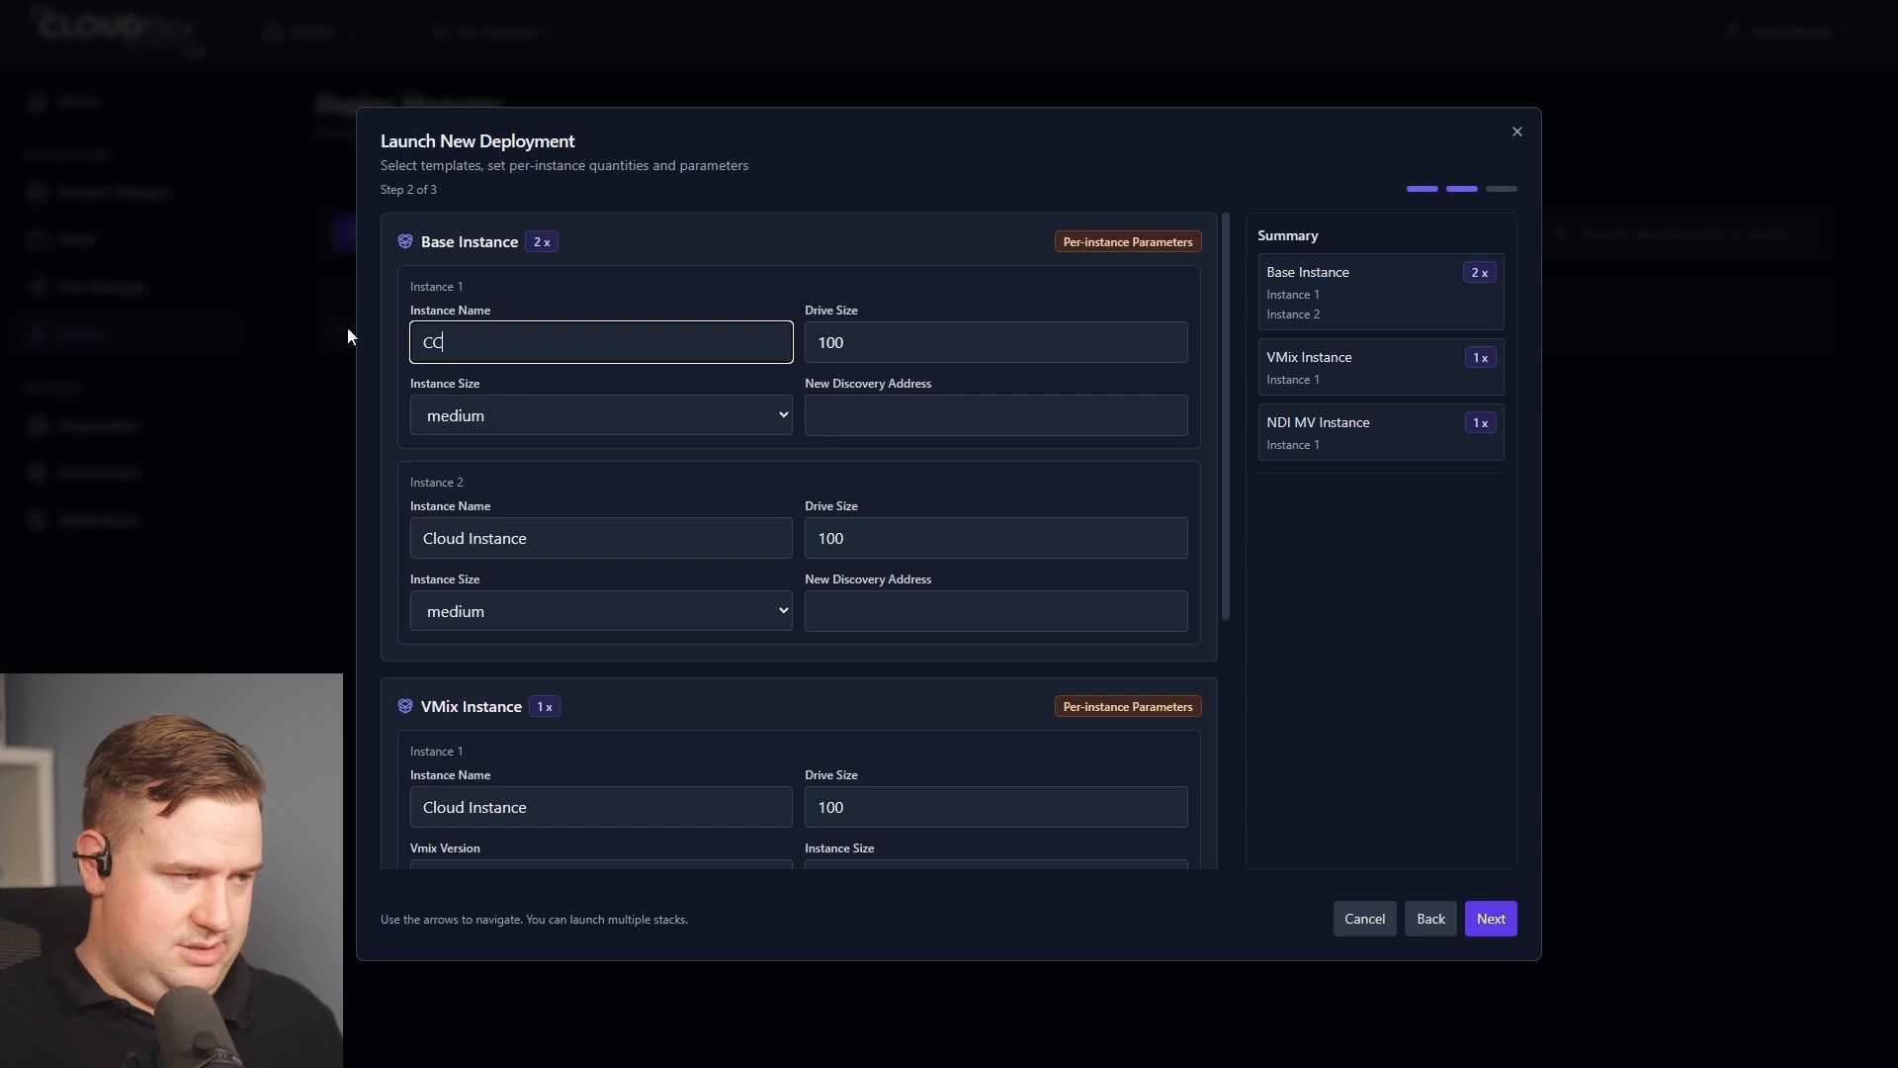
text(R1-)
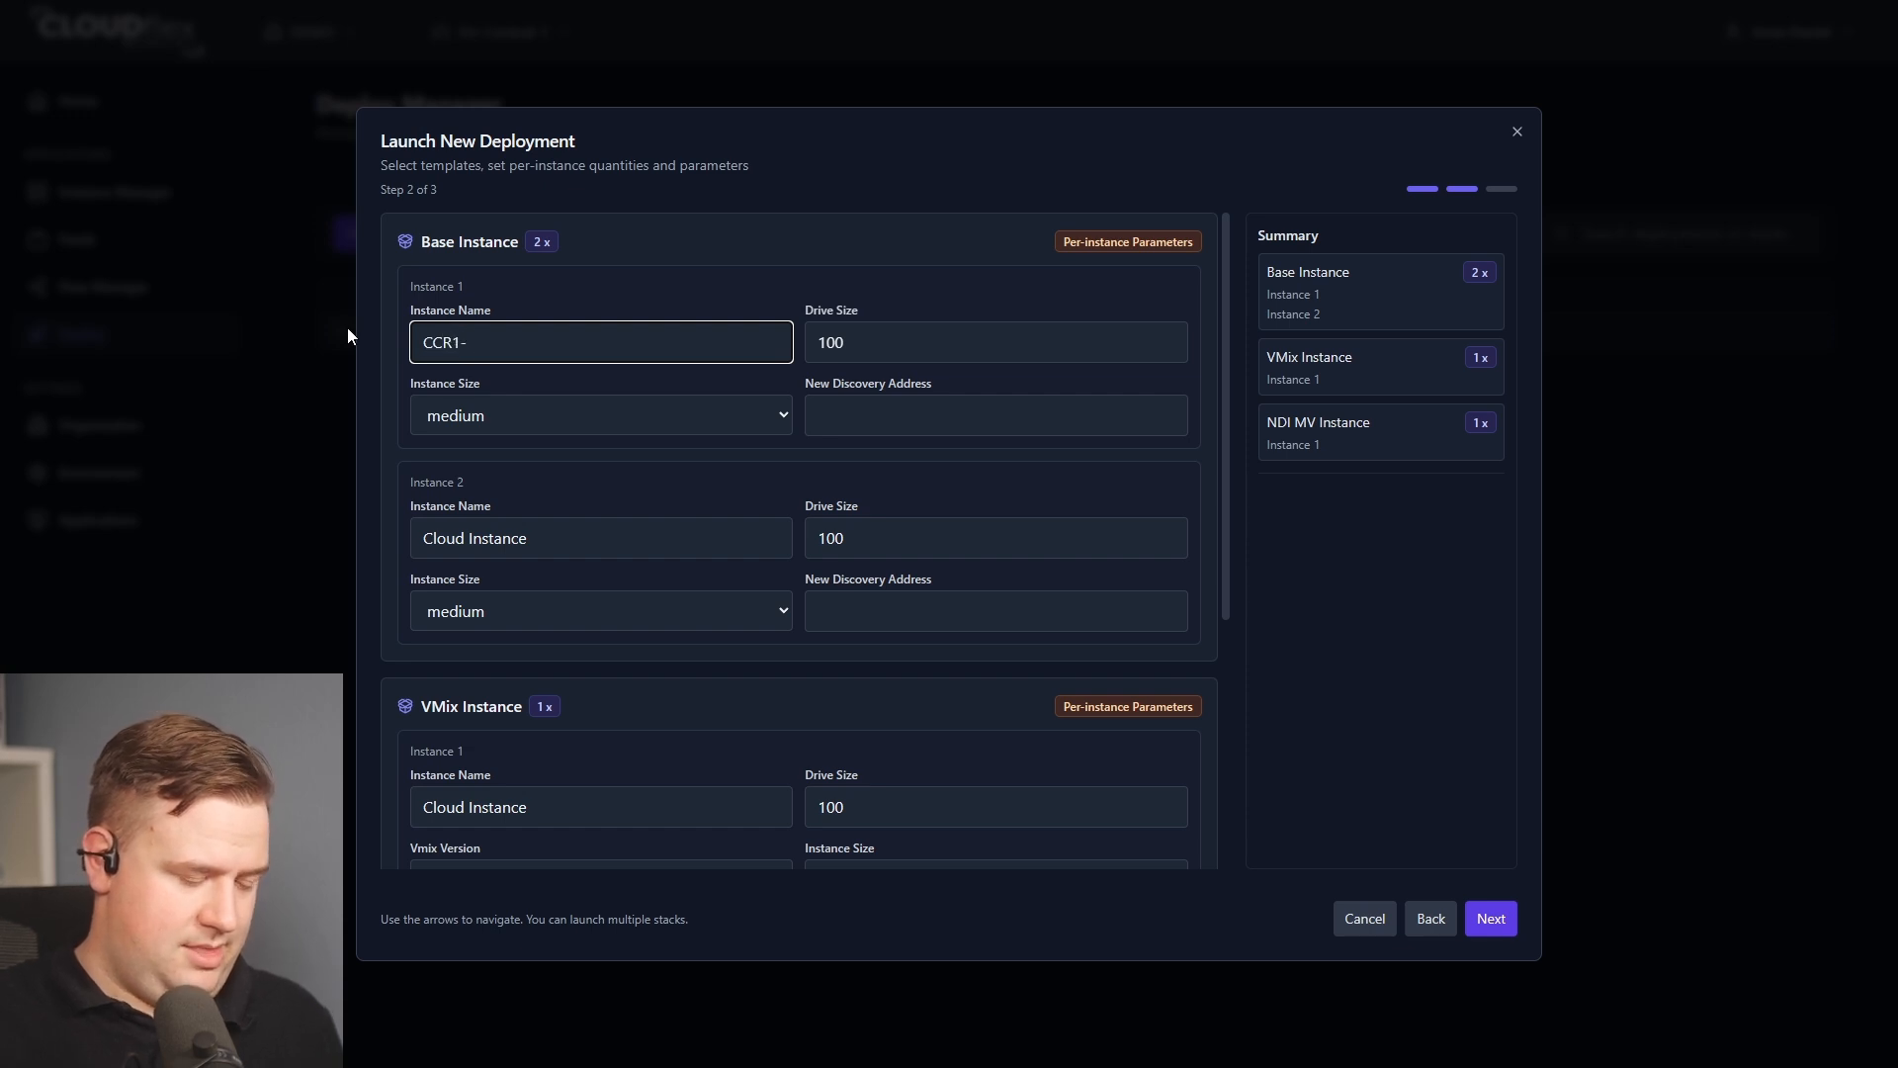
text(CAR)
key(BackSpace)
key(BackSpace)
text(a)
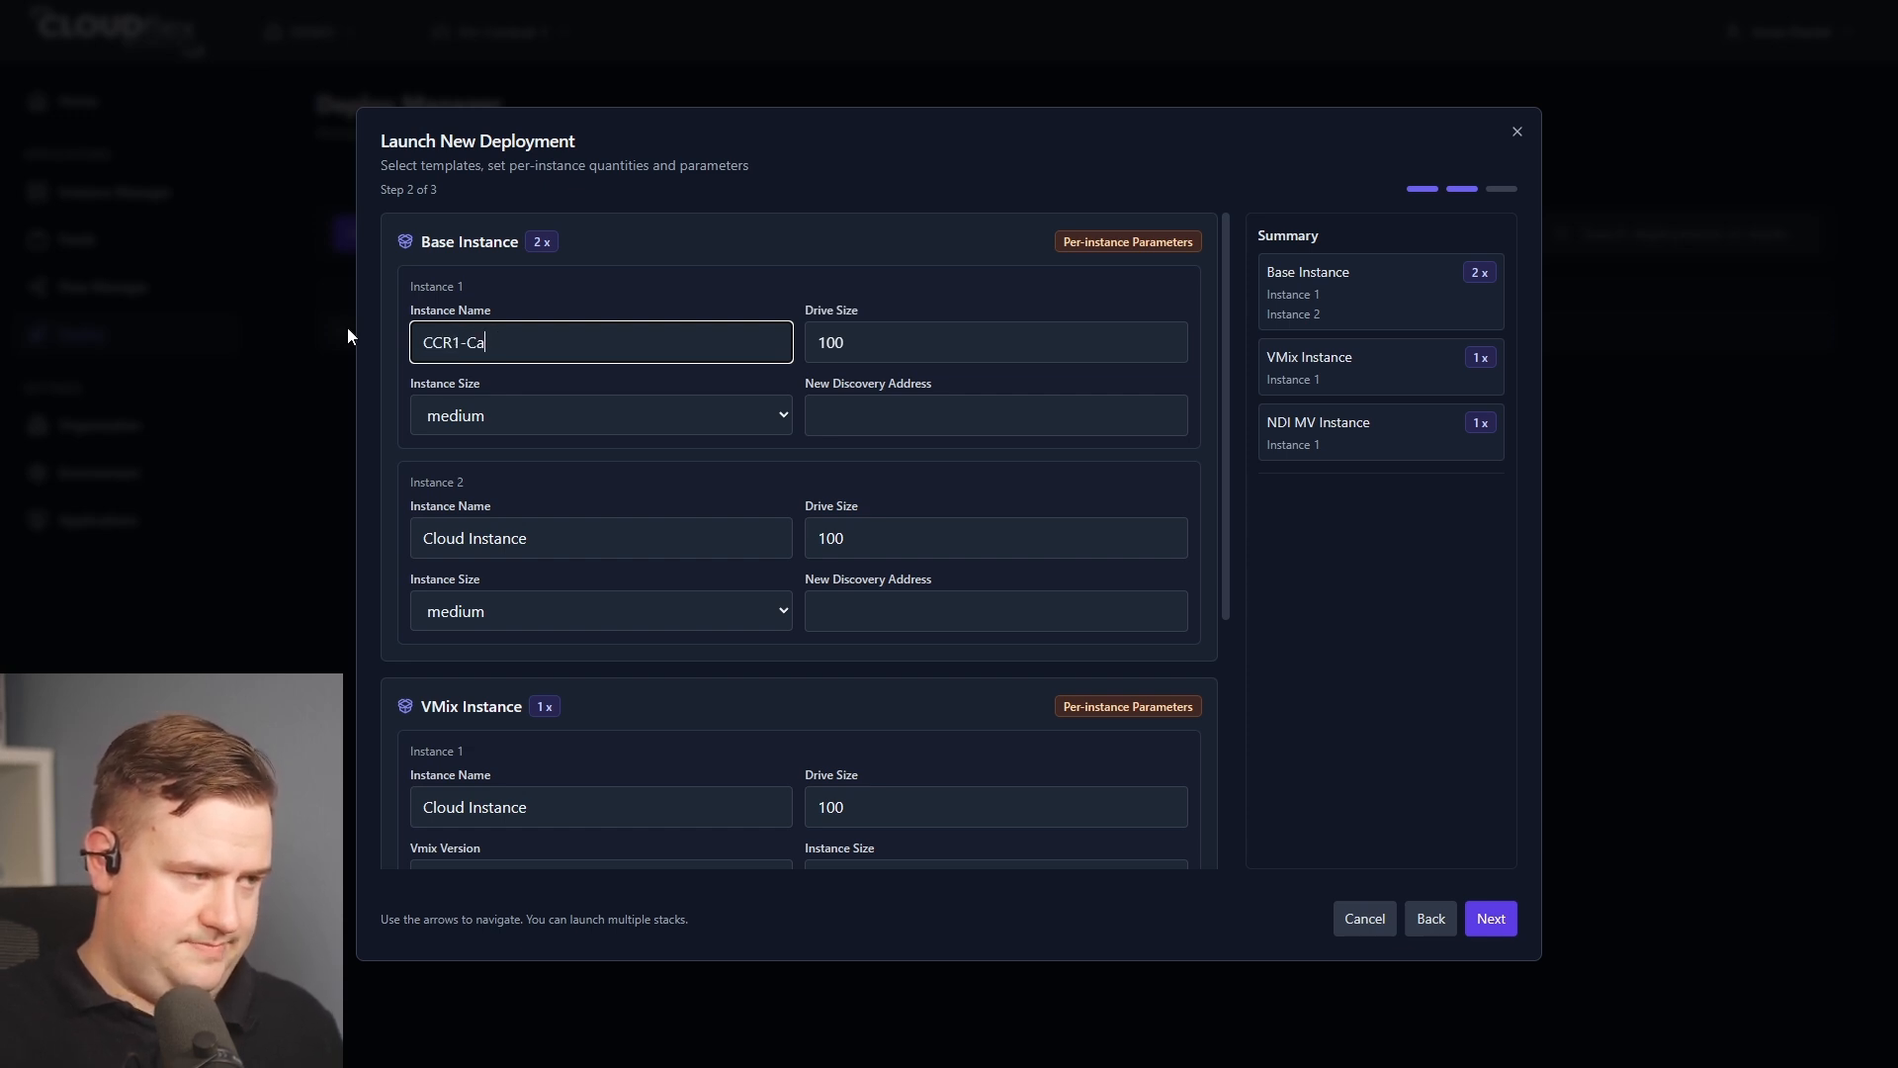
text(rboniteC)
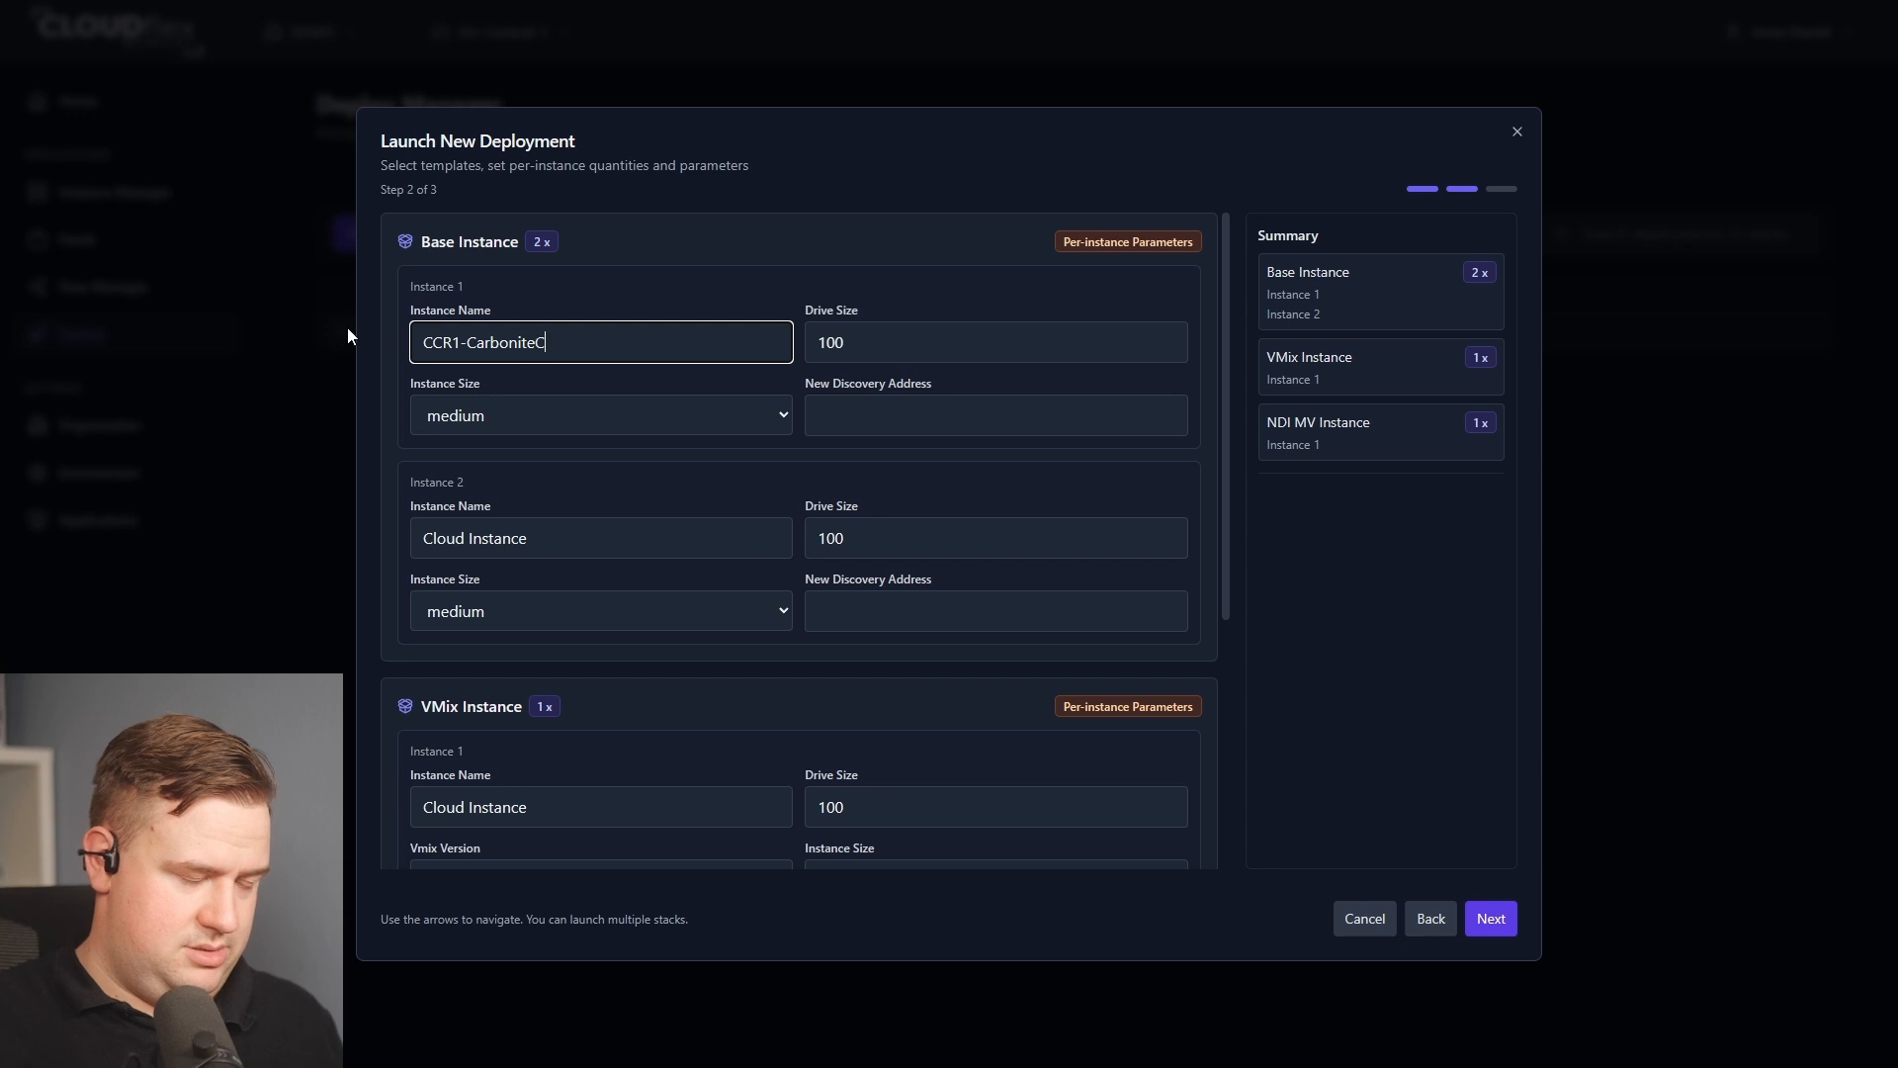
text(ode)
click(510, 413)
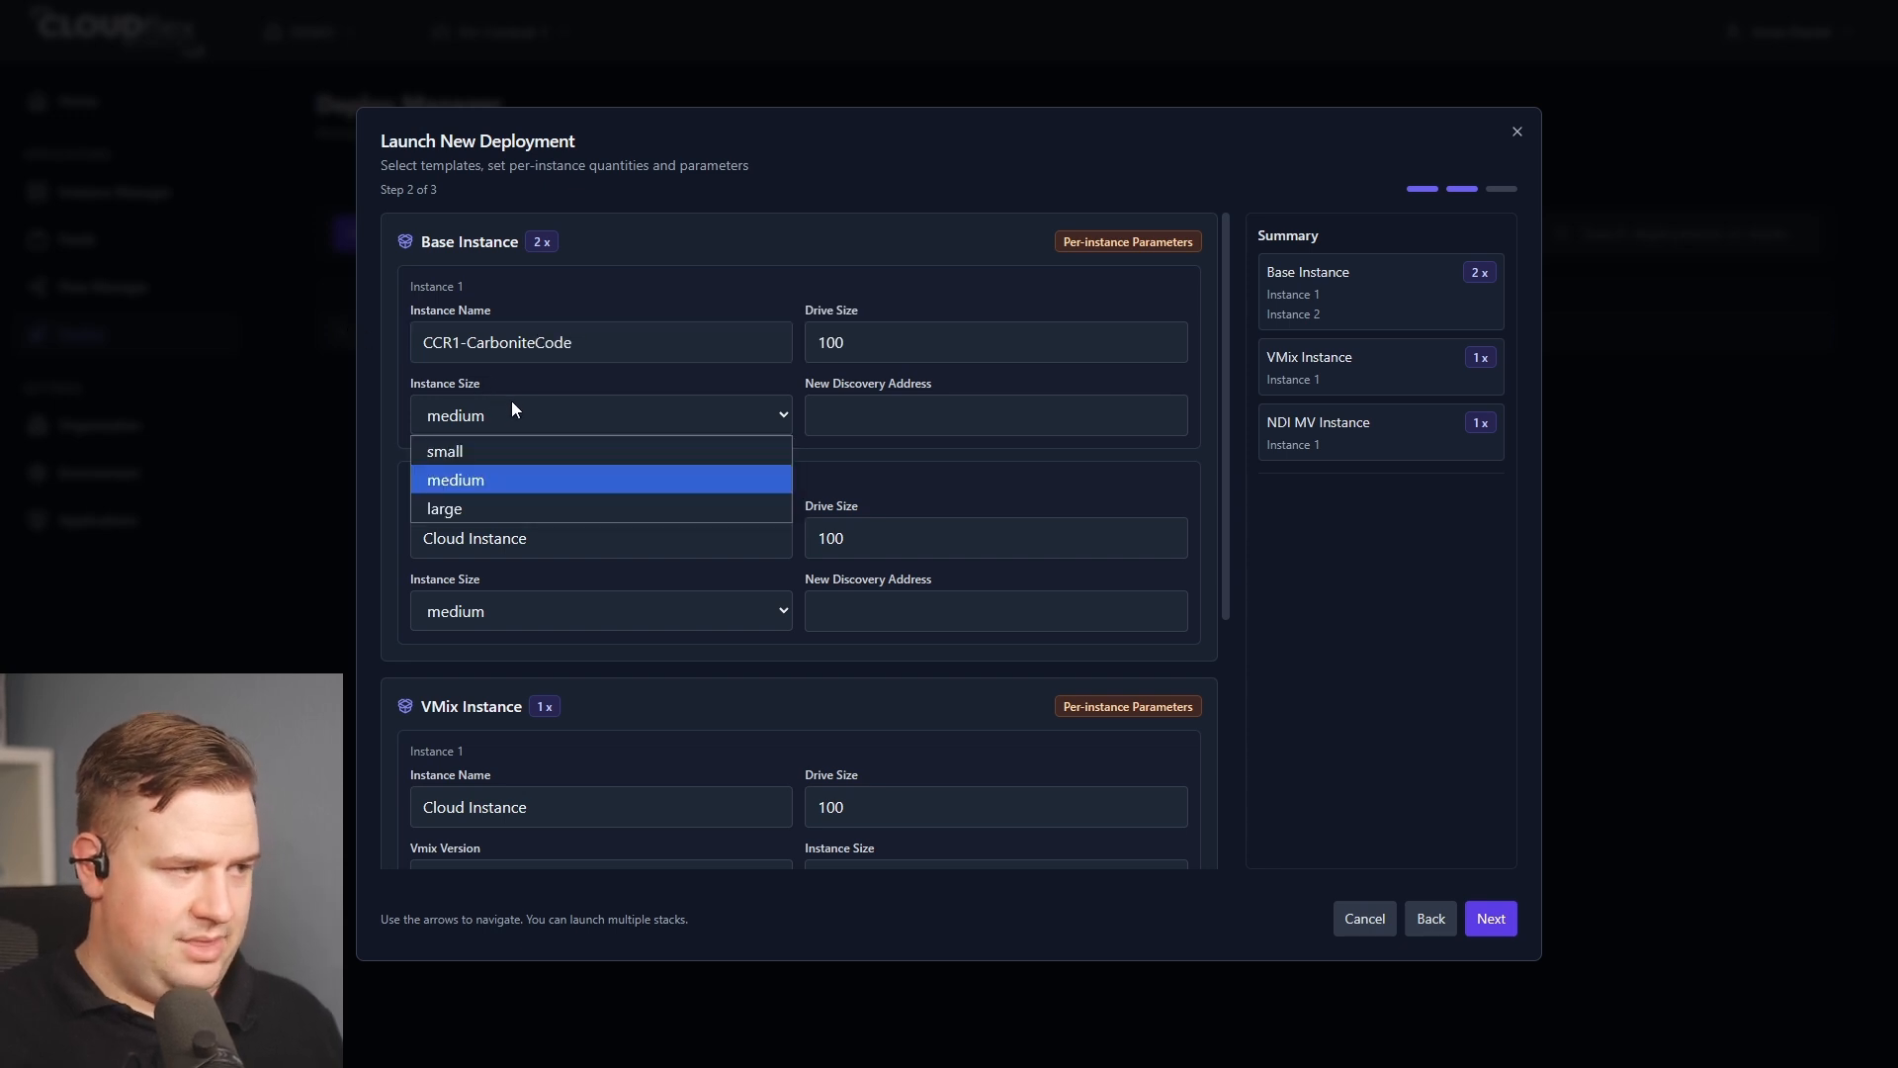
click(501, 508)
Paste the discovery address 10.44.29.115 into the New Discovery Address of both base instances, the vMix instance and the NDI MV instance.
click(989, 410)
text(10.44.29.115)
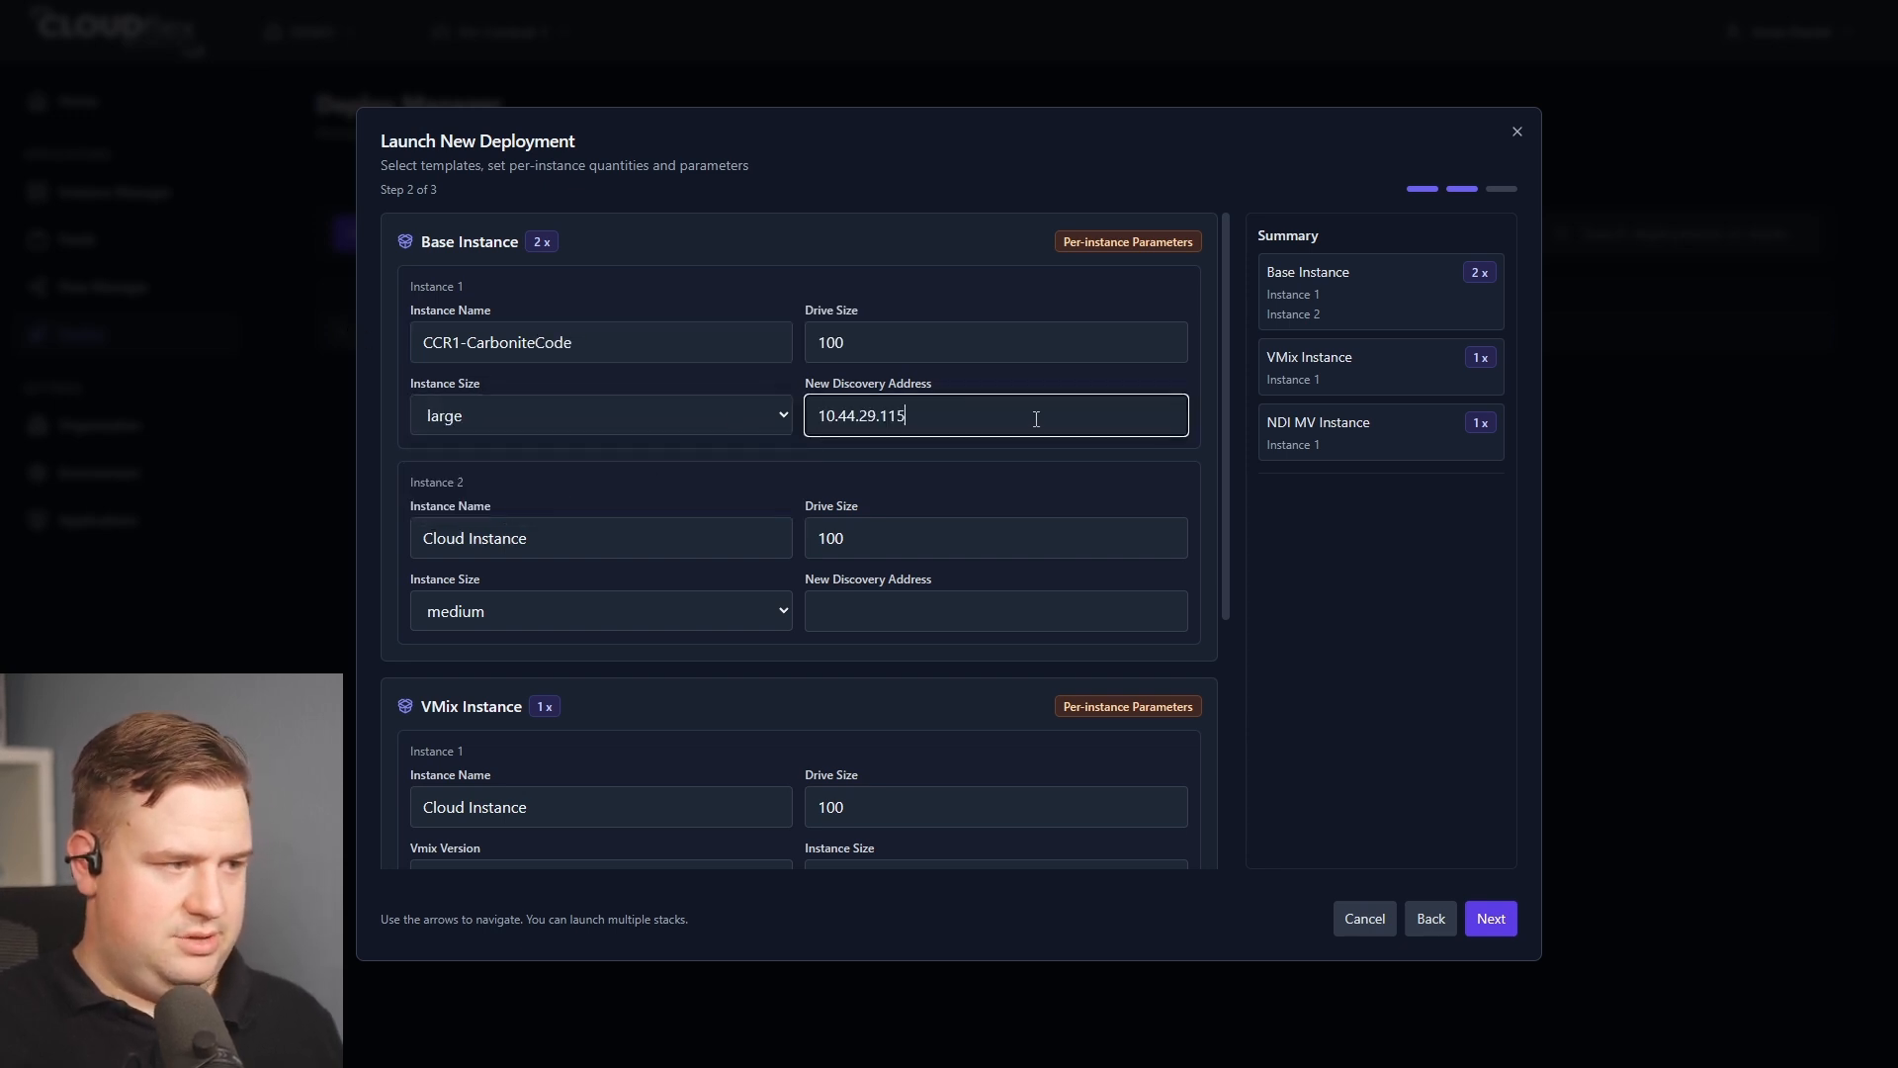
click(928, 619)
text(10.44.29.115)
scroll(929, 633, down, 4)
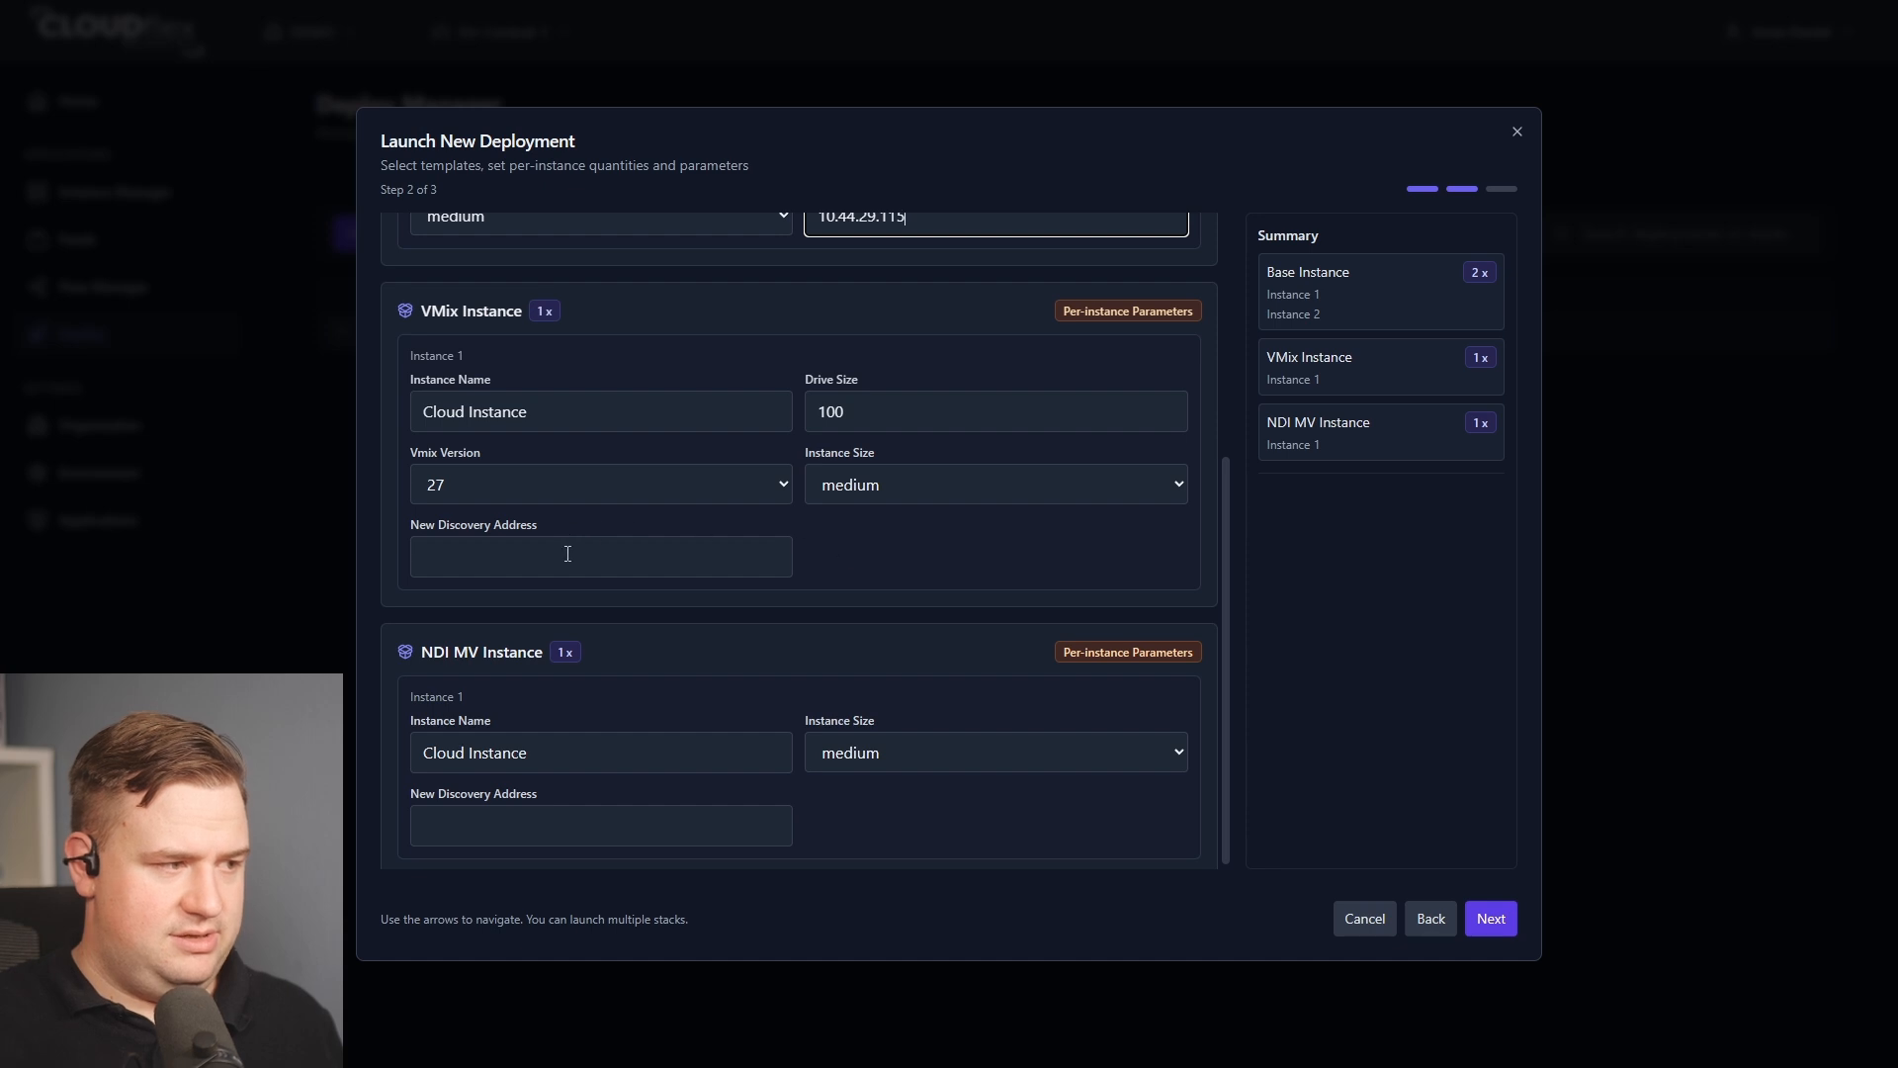
click(568, 554)
text(10.44.29.115)
click(598, 820)
text(10.44.29.115)
scroll(606, 690, up, 2)
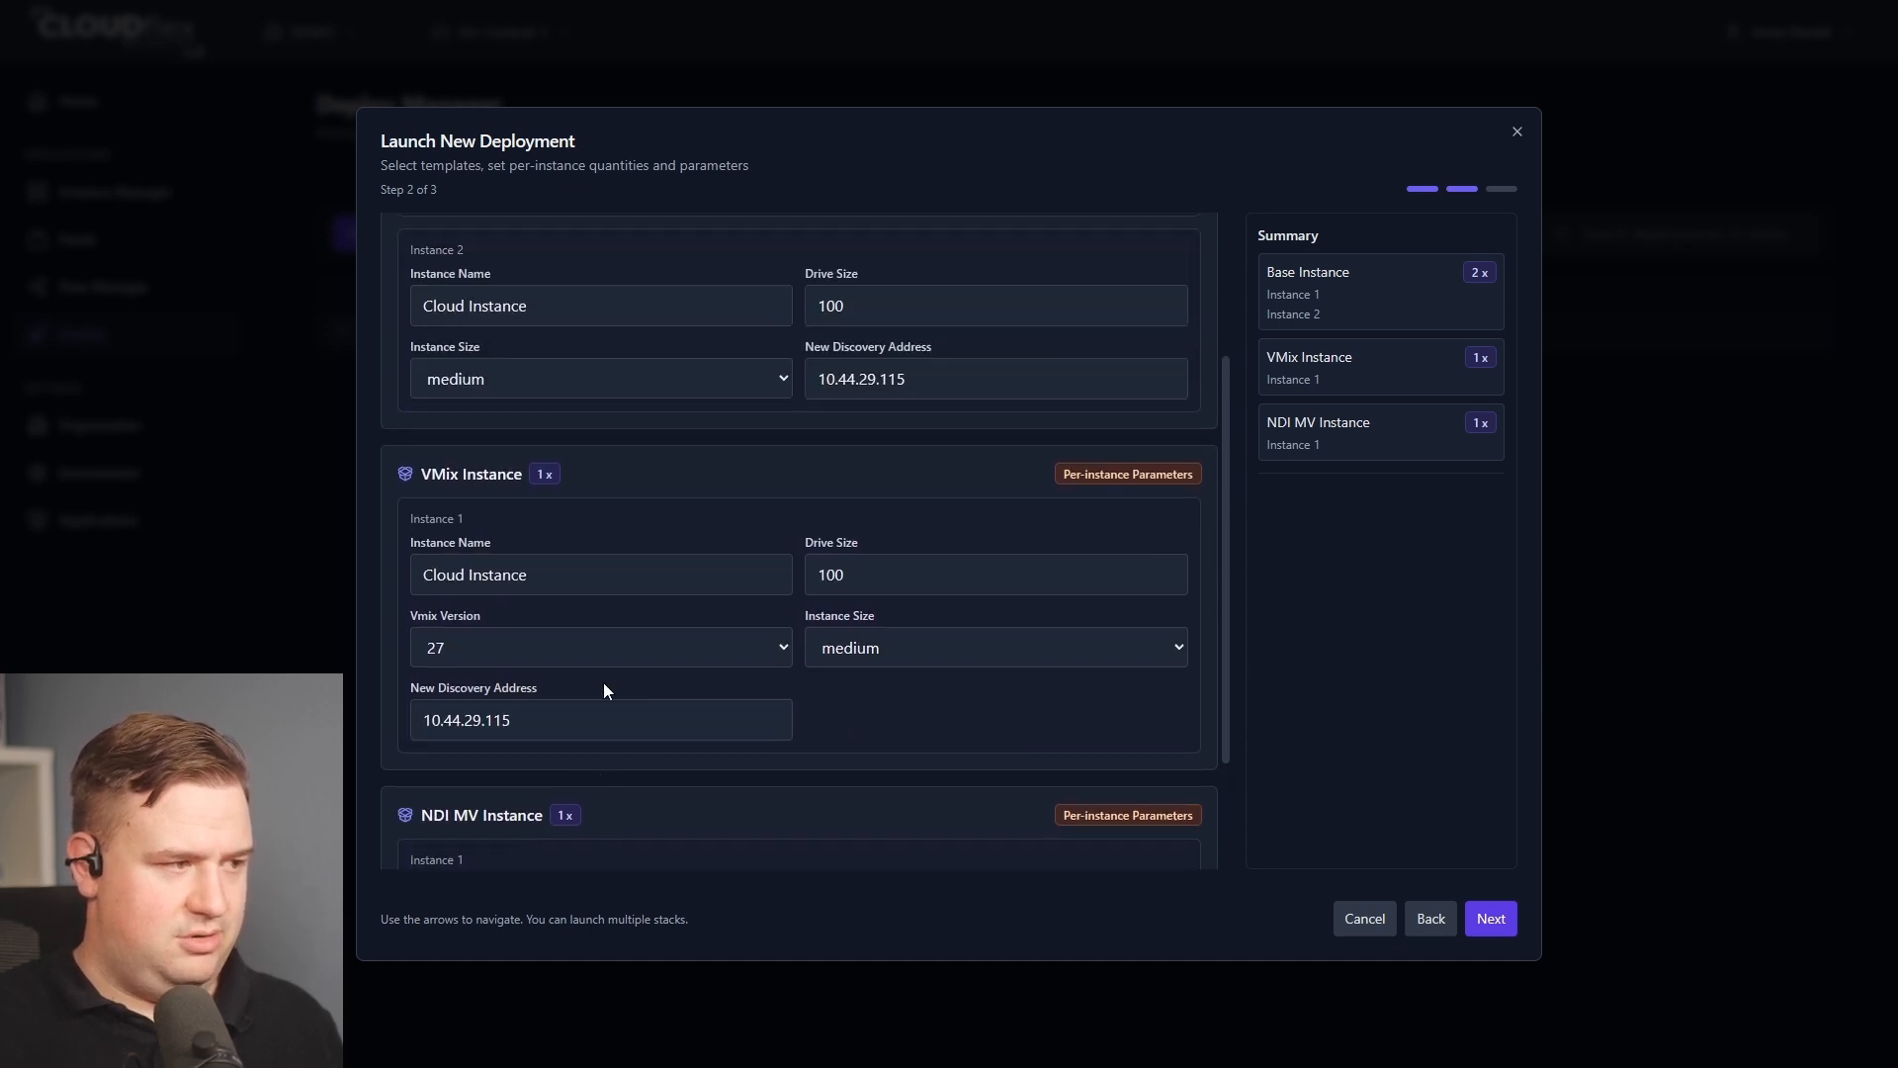
scroll(483, 543, up, 3)
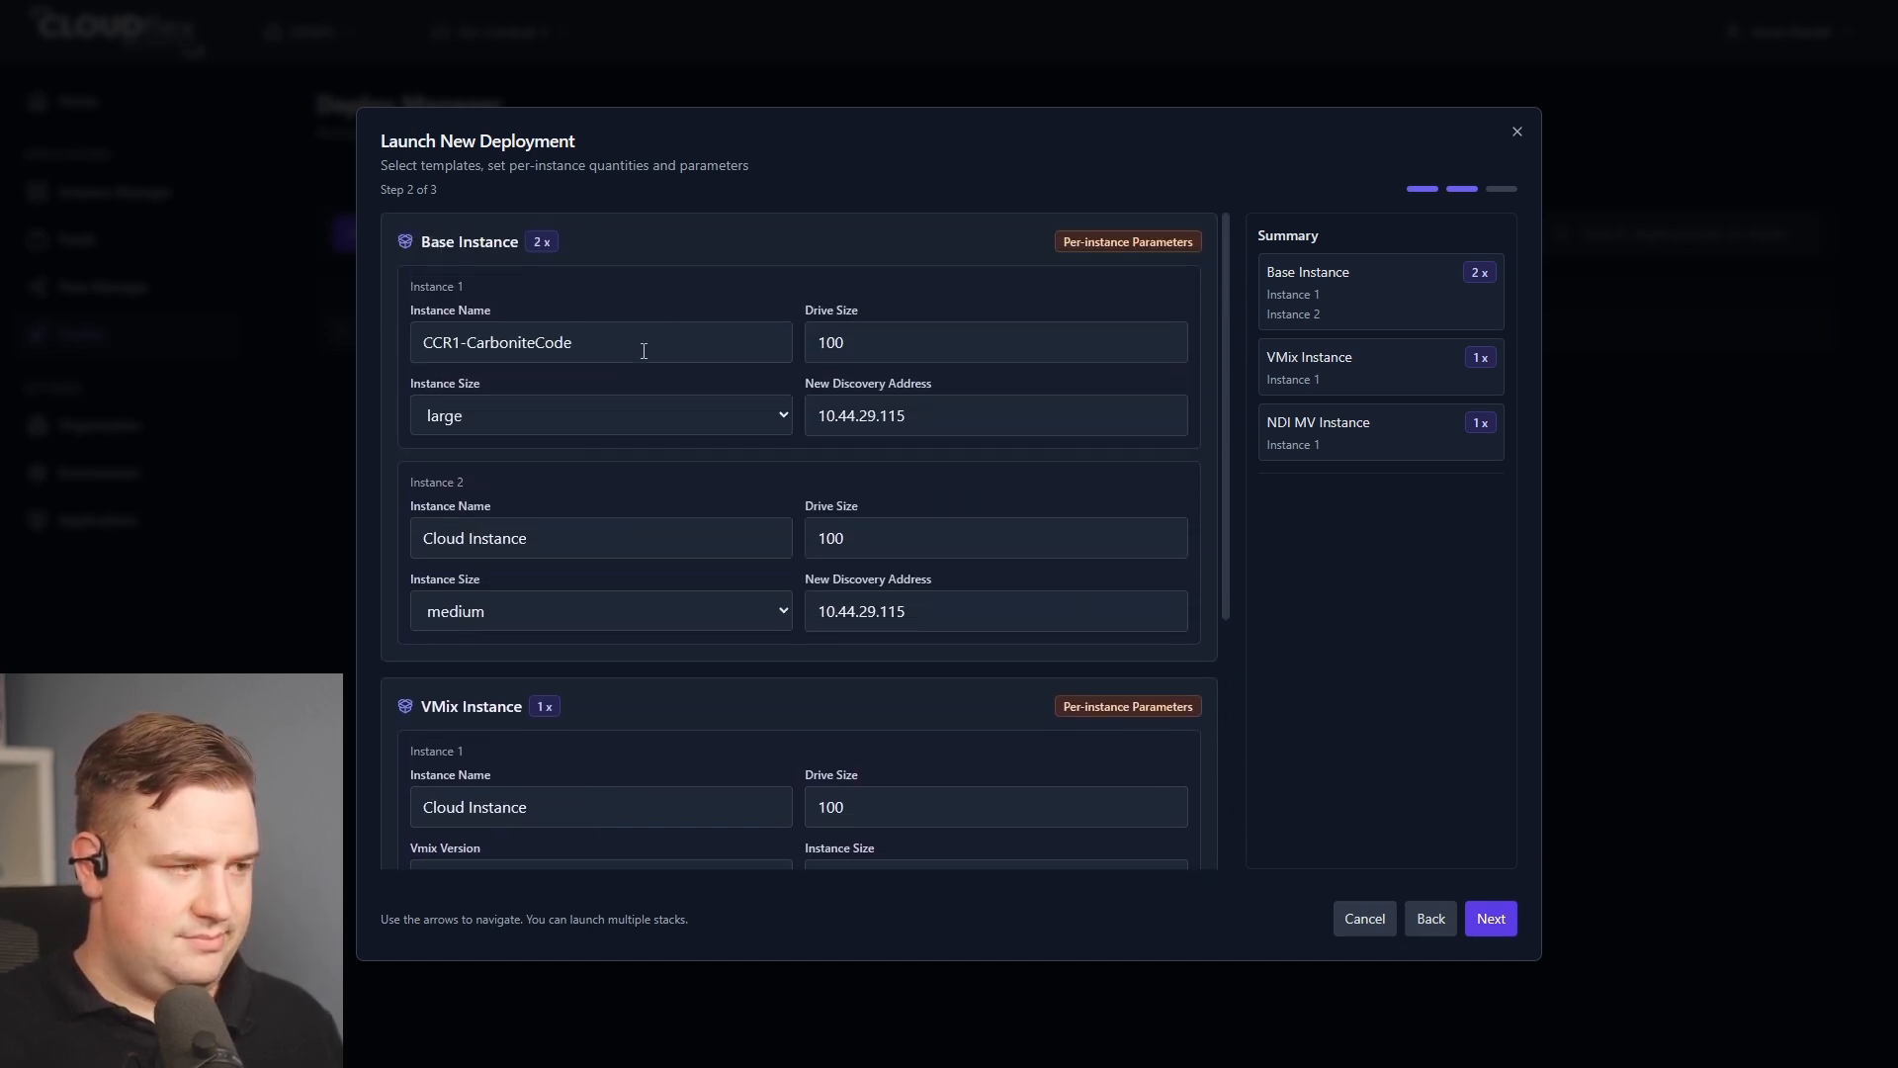
Name the vMix instance CCR1-VMIX, reusing the CCR1- prefix from the first base instance's name.
drag(644, 342, 311, 401)
key(ctrl+c)
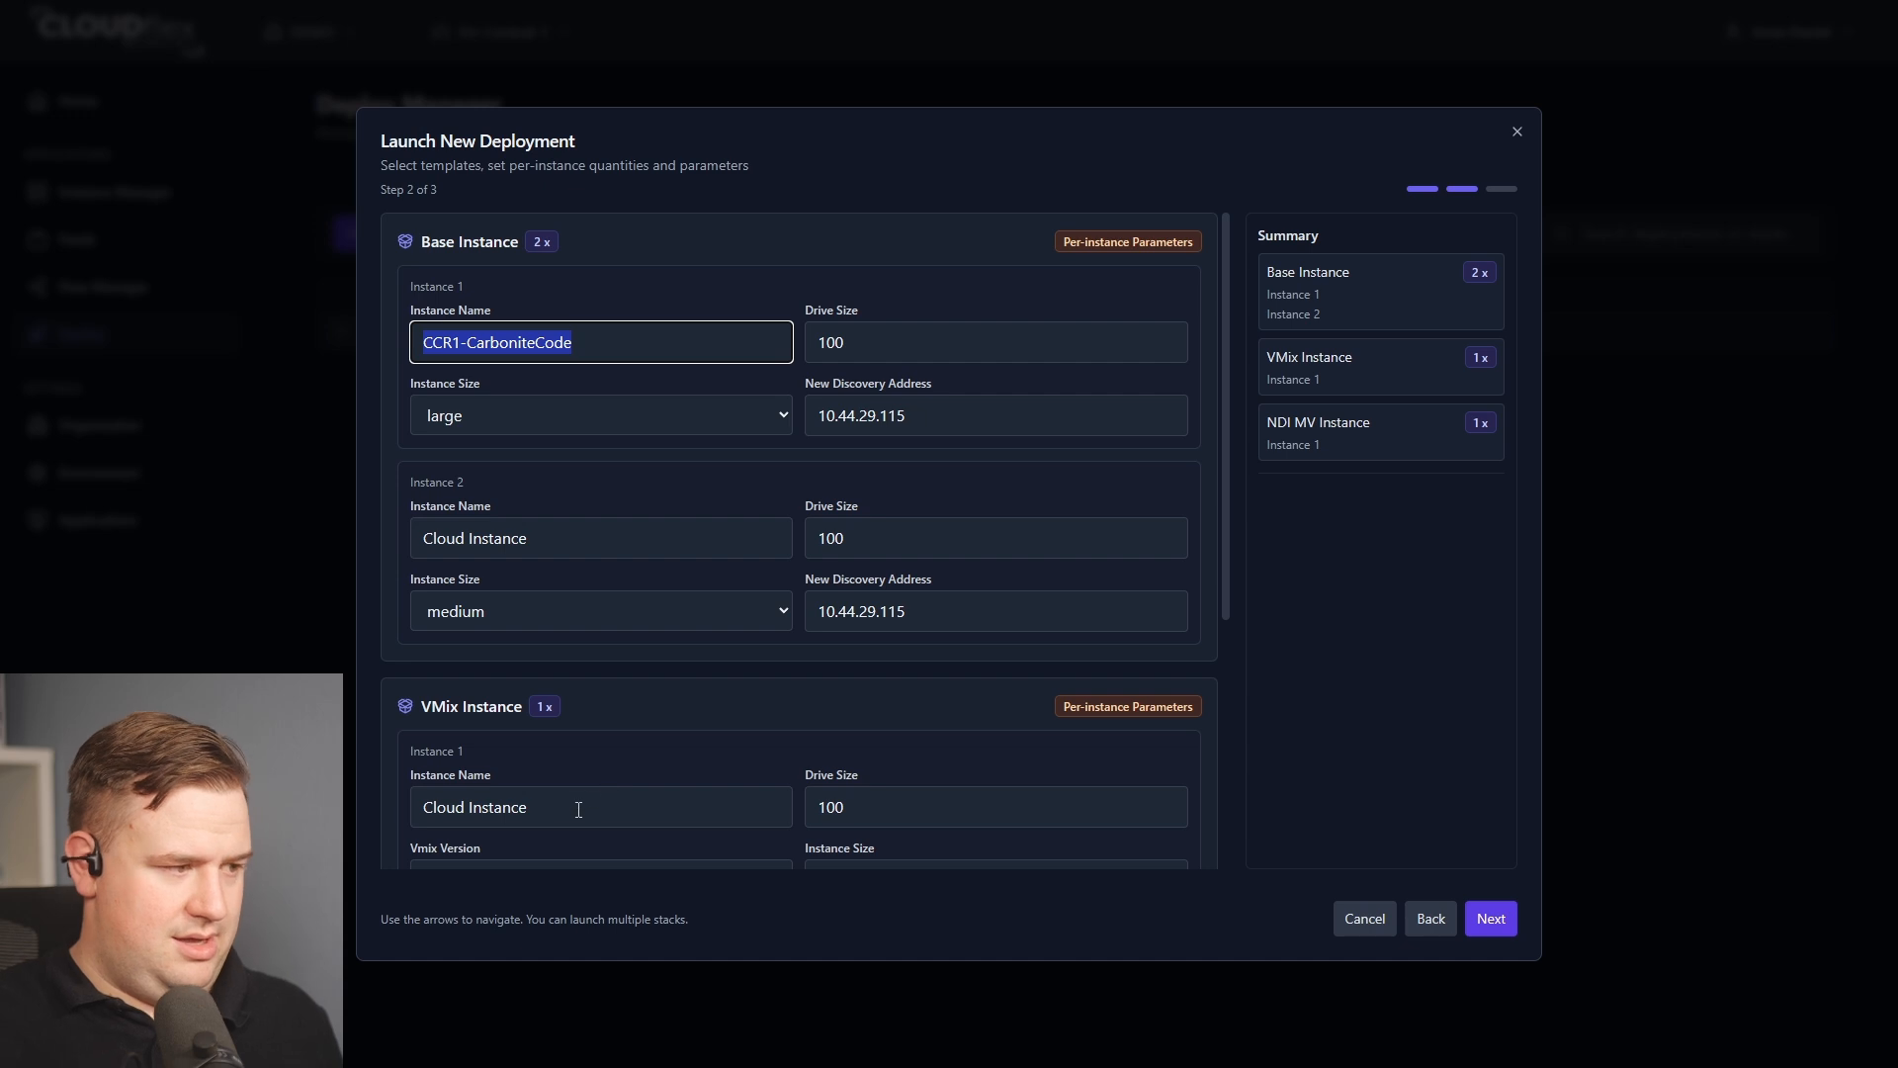
triple_click(593, 806)
key(ctrl+v)
drag(670, 806, 465, 809)
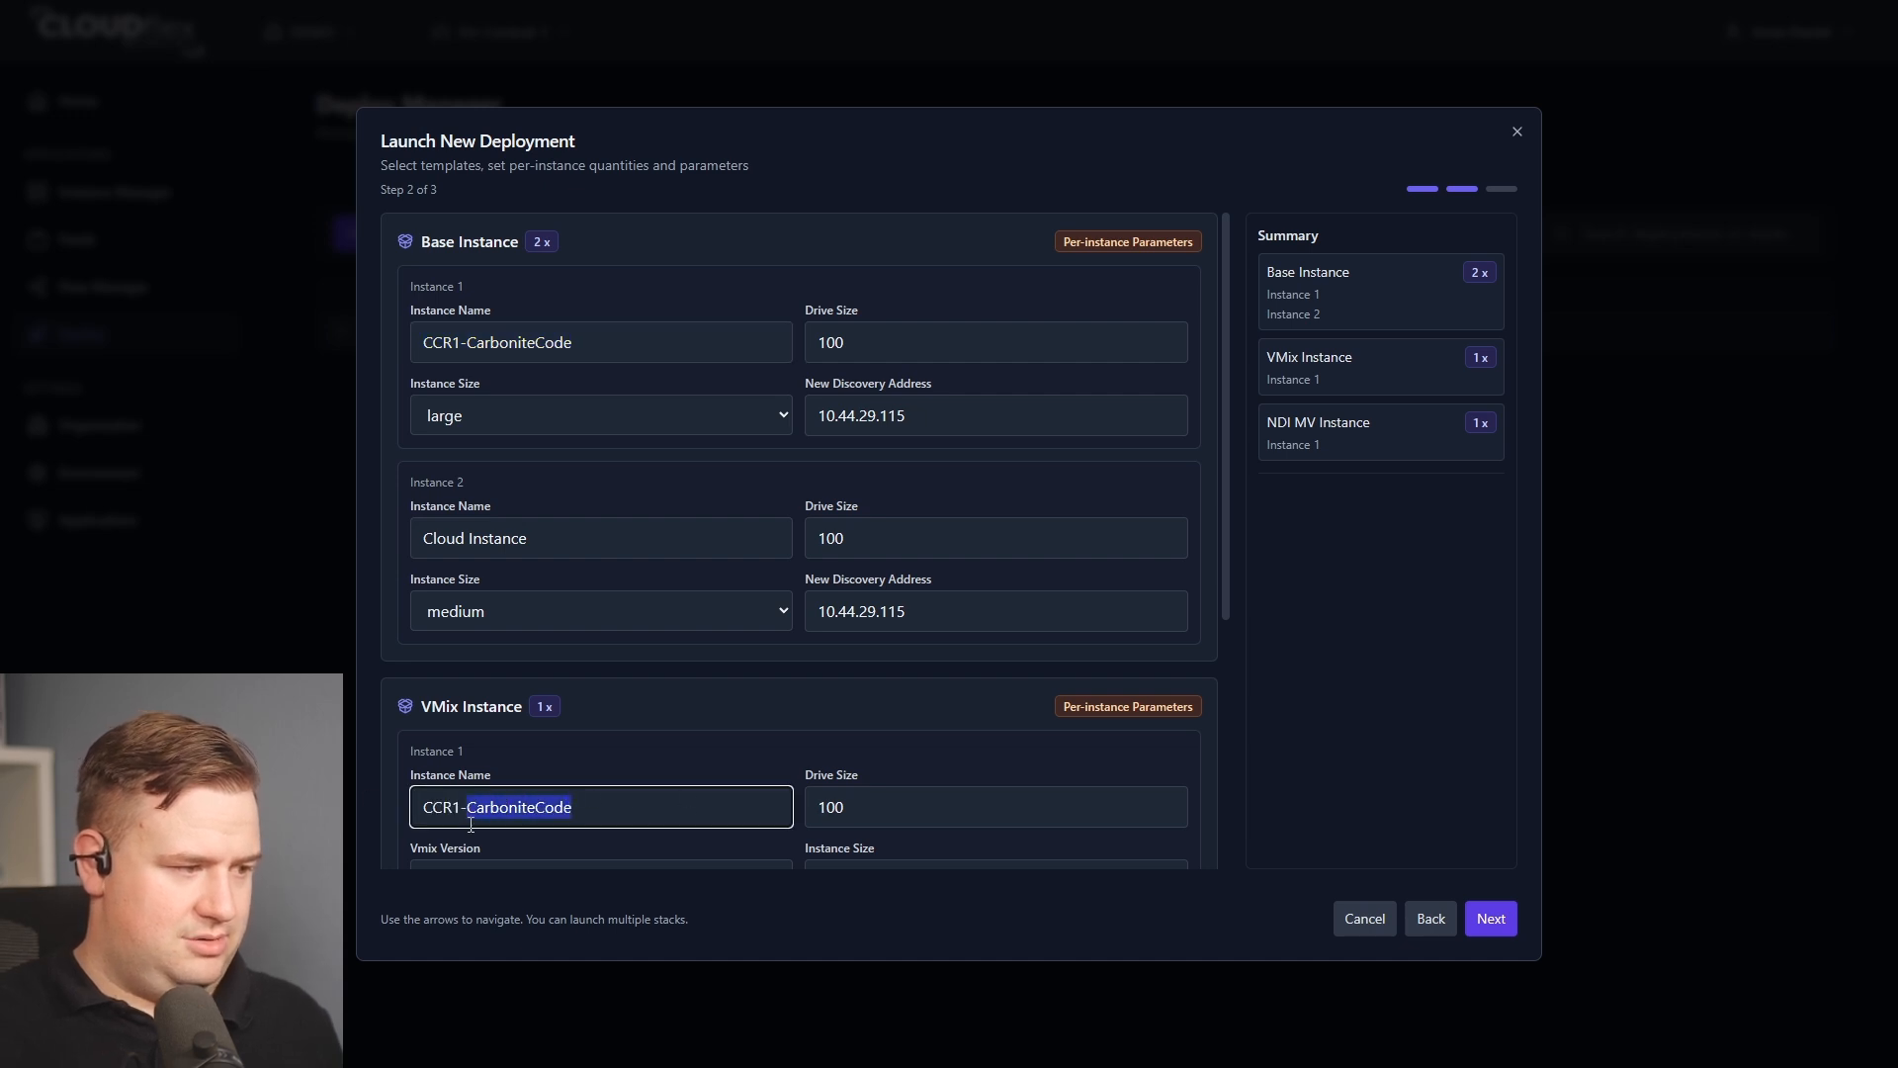
text(VMIX)
scroll(653, 813, down, 3)
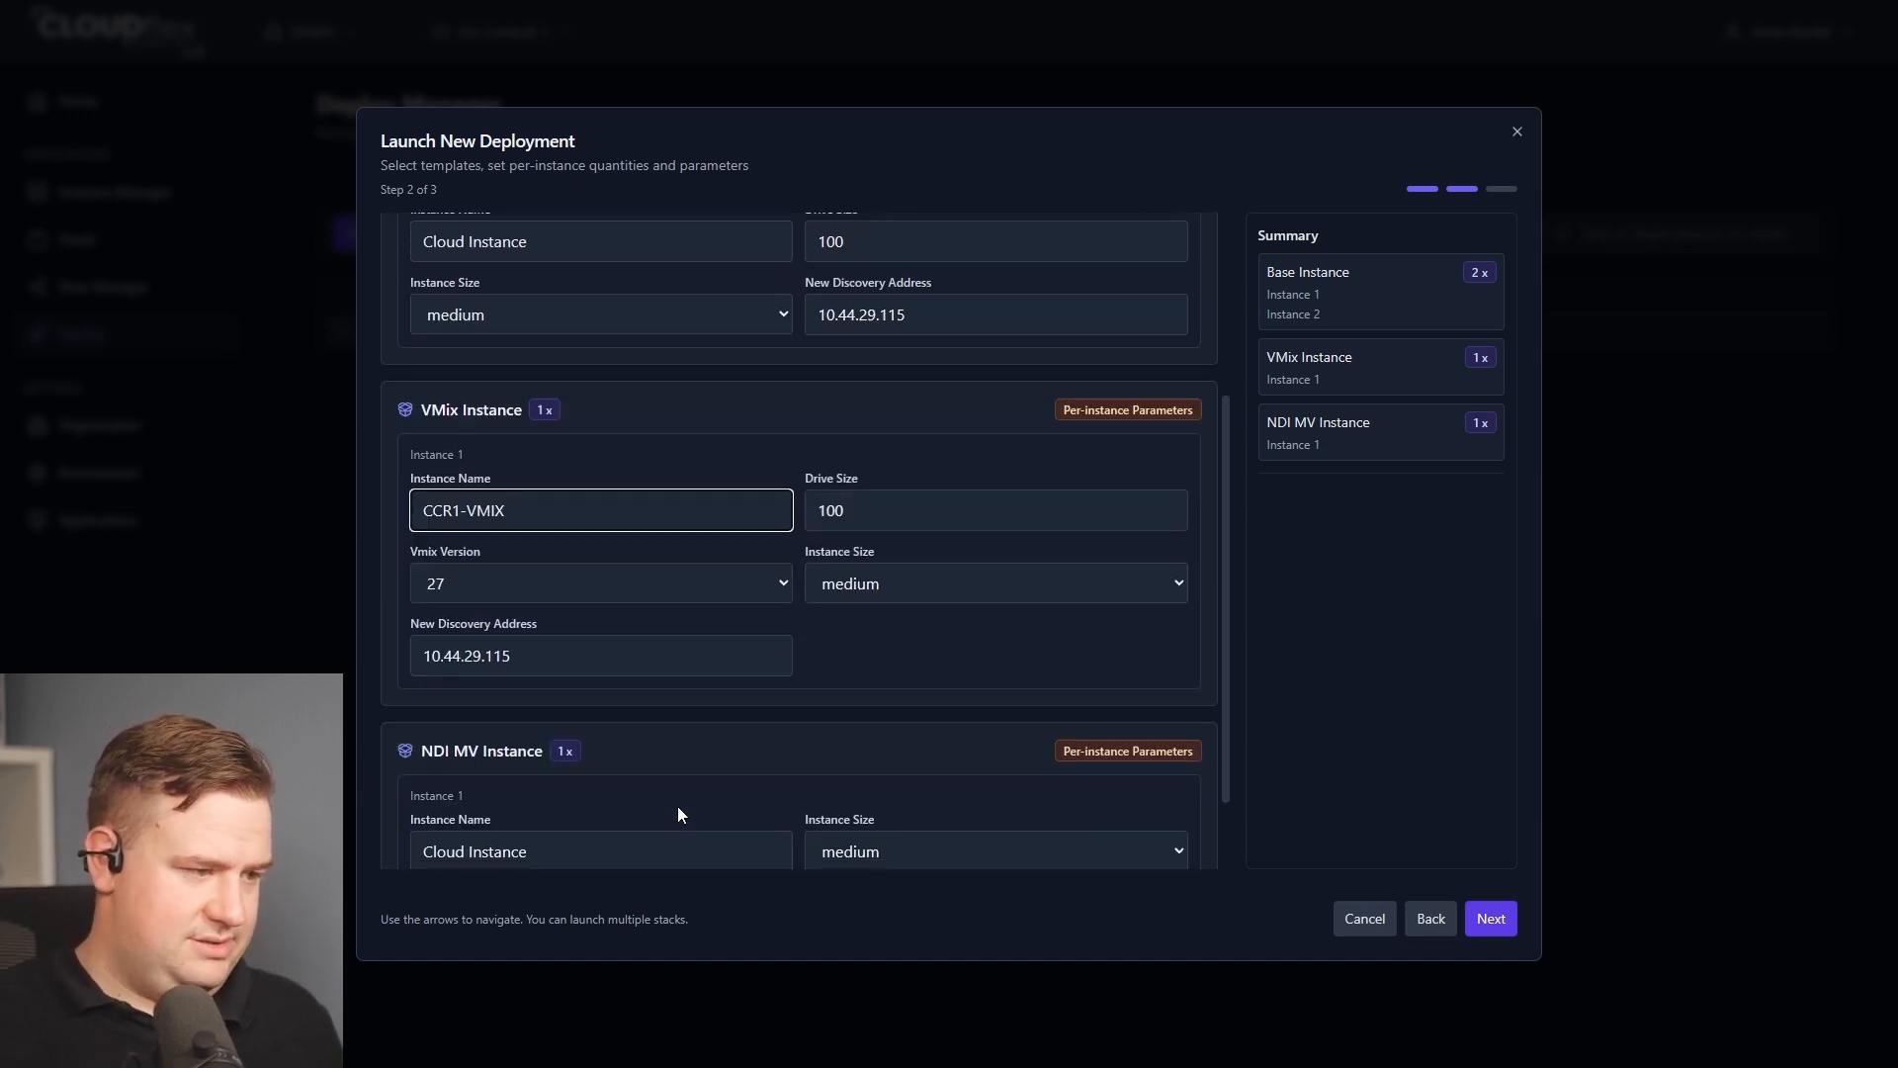
Name the NDI MV instance CCR1-MV.
scroll(805, 791, down, 1)
triple_click(584, 757)
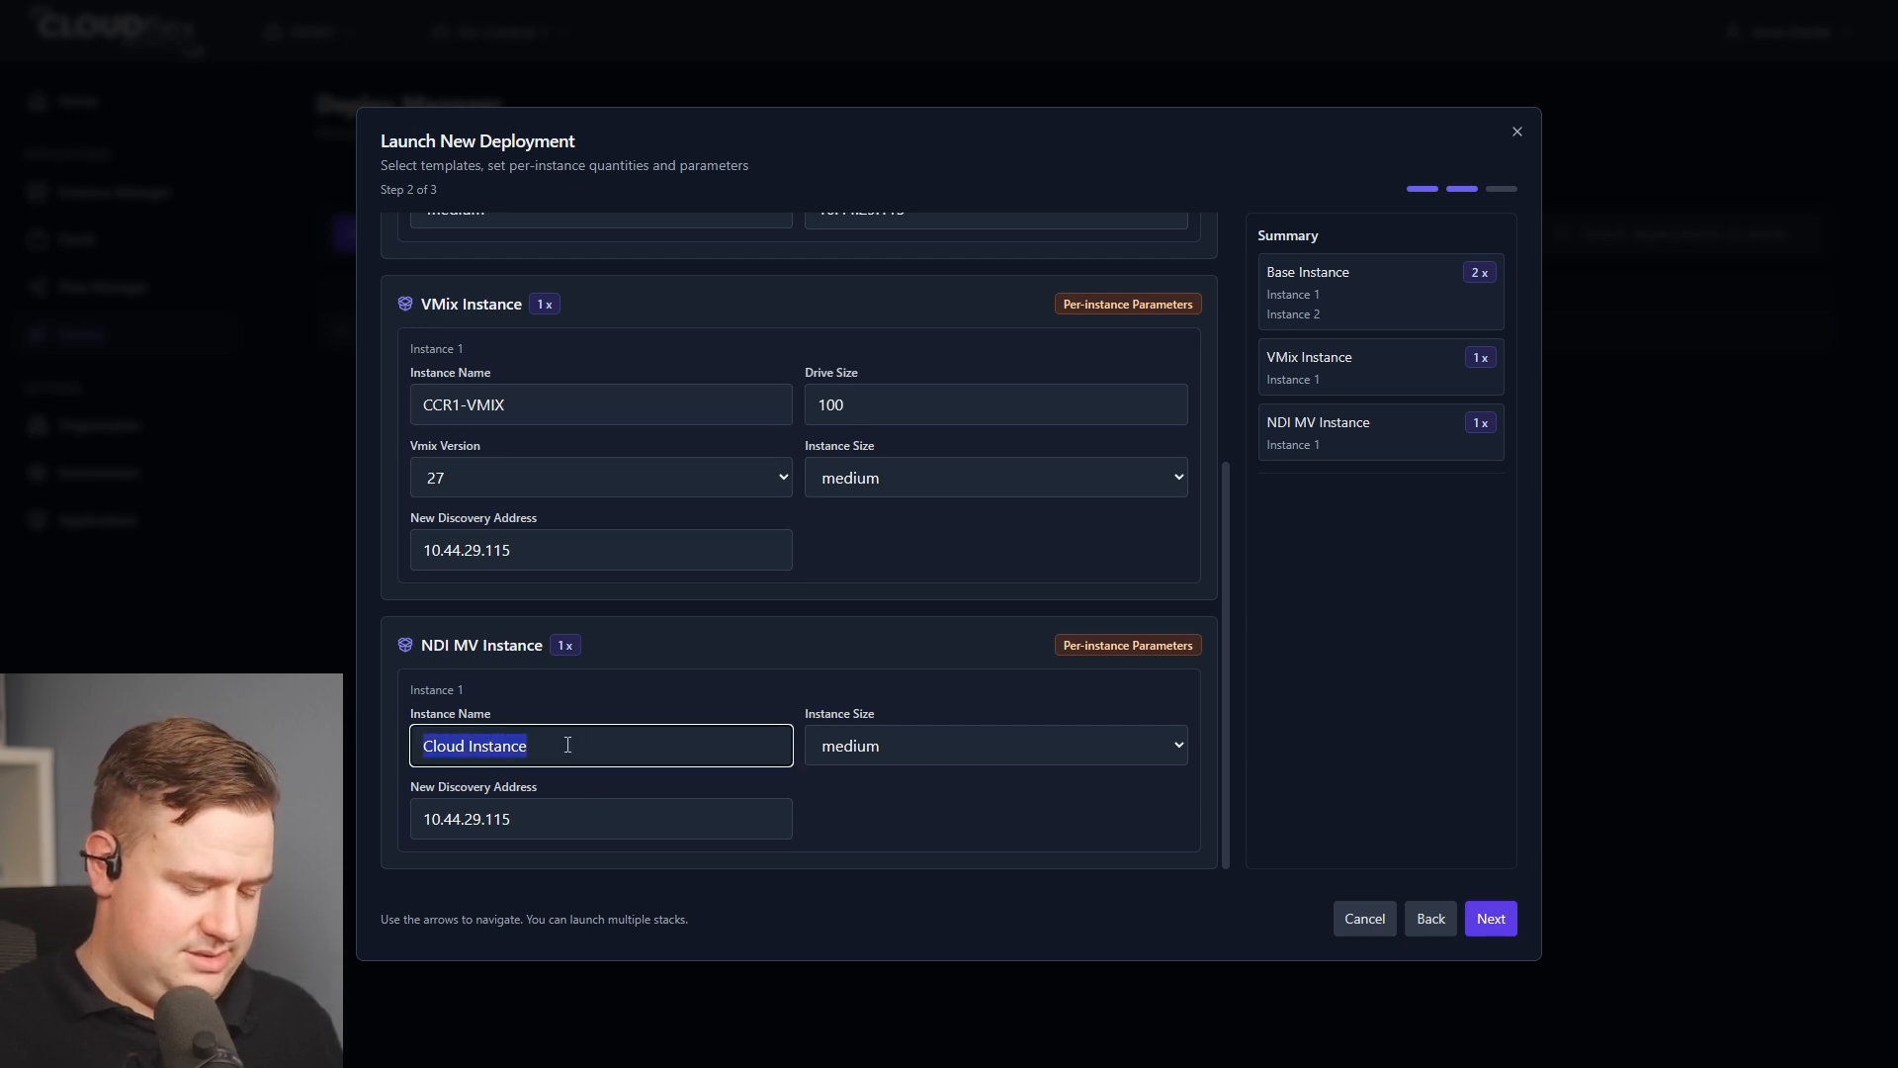
text(CCR1-)
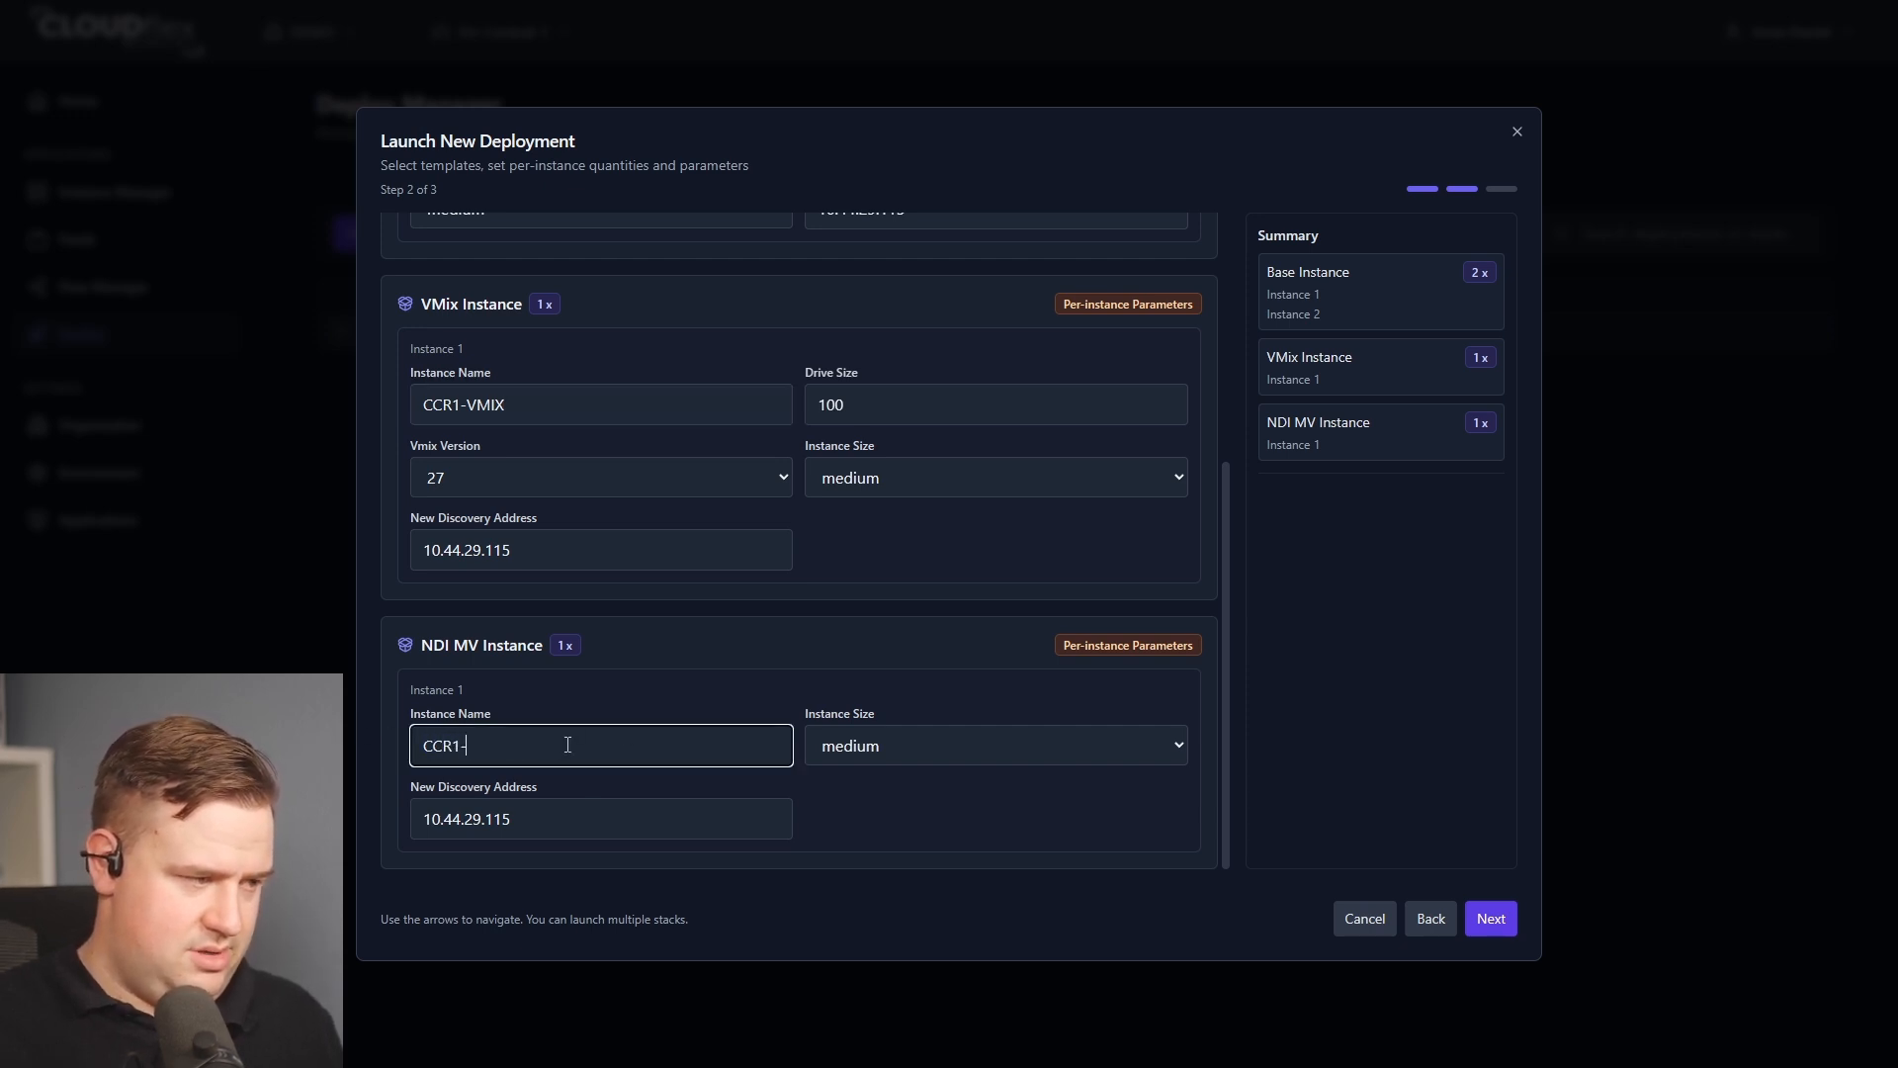
text(MV)
scroll(858, 774, up, 1)
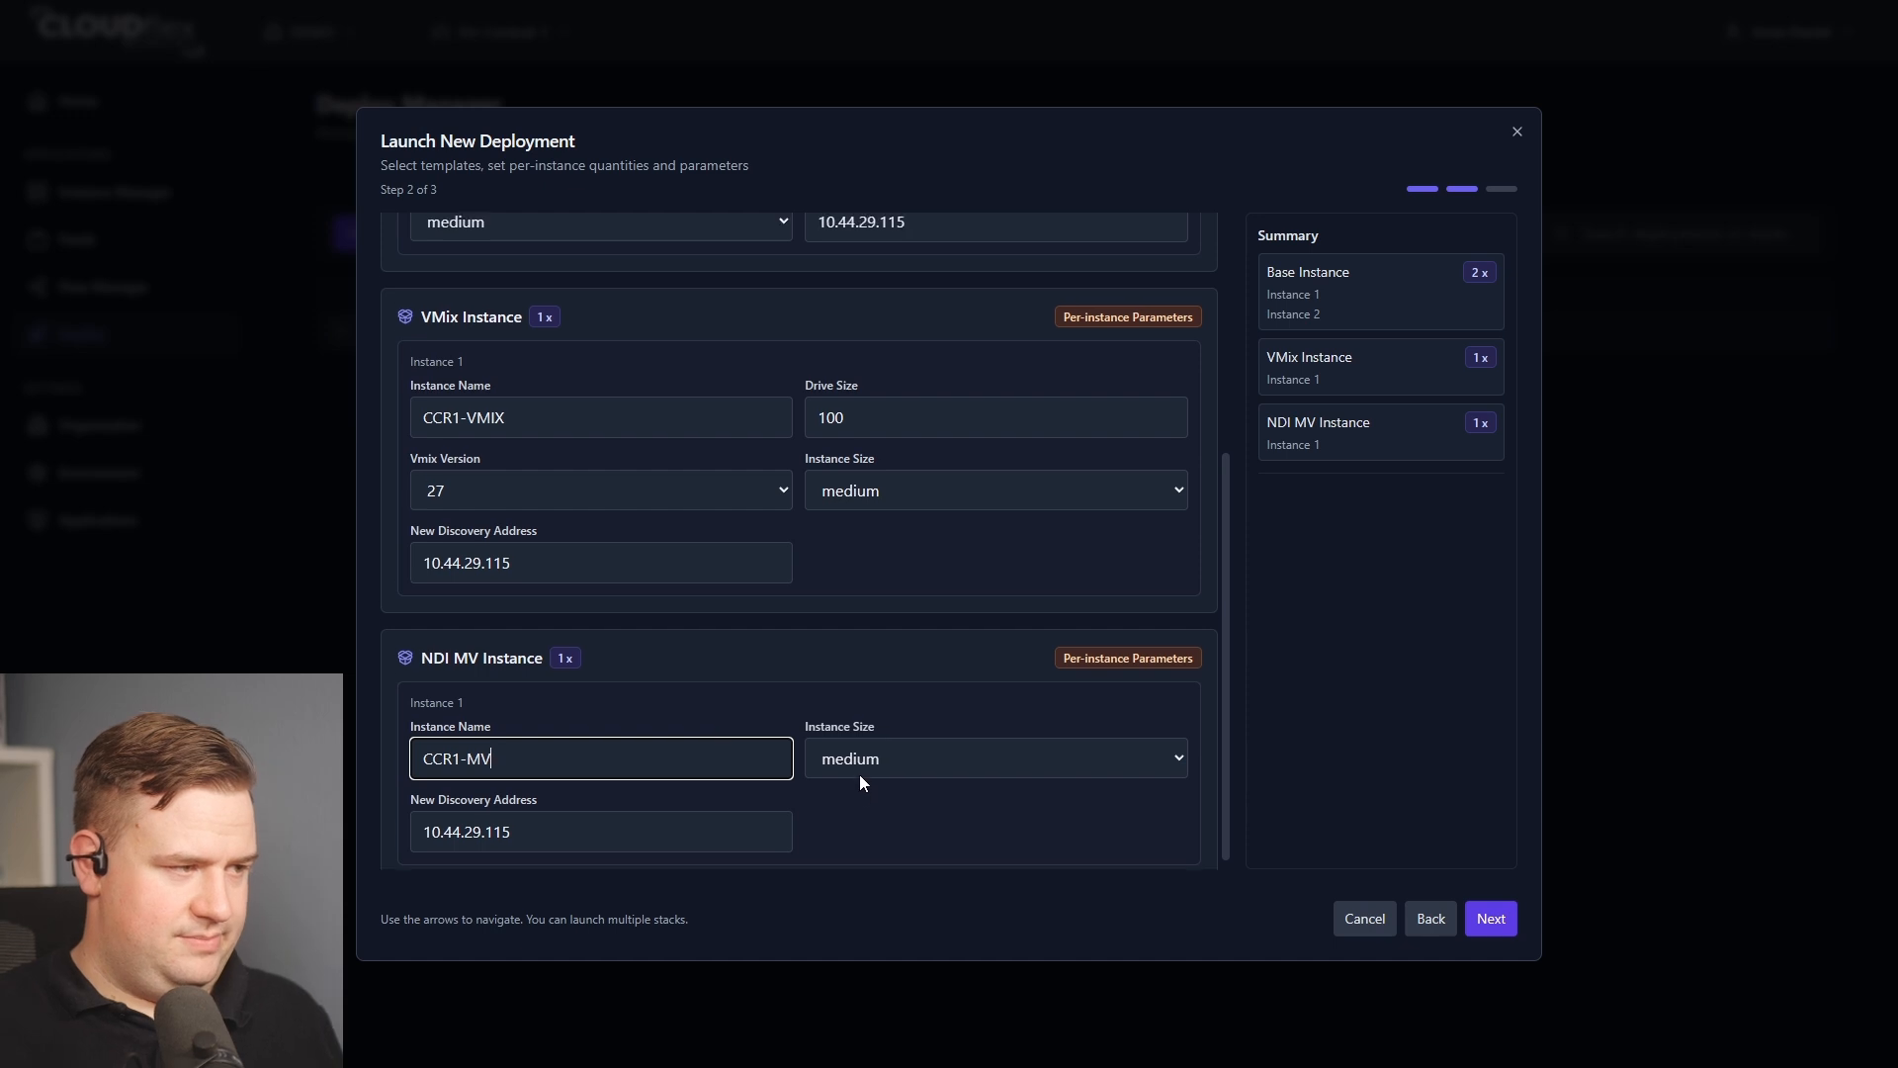
scroll(858, 774, up, 4)
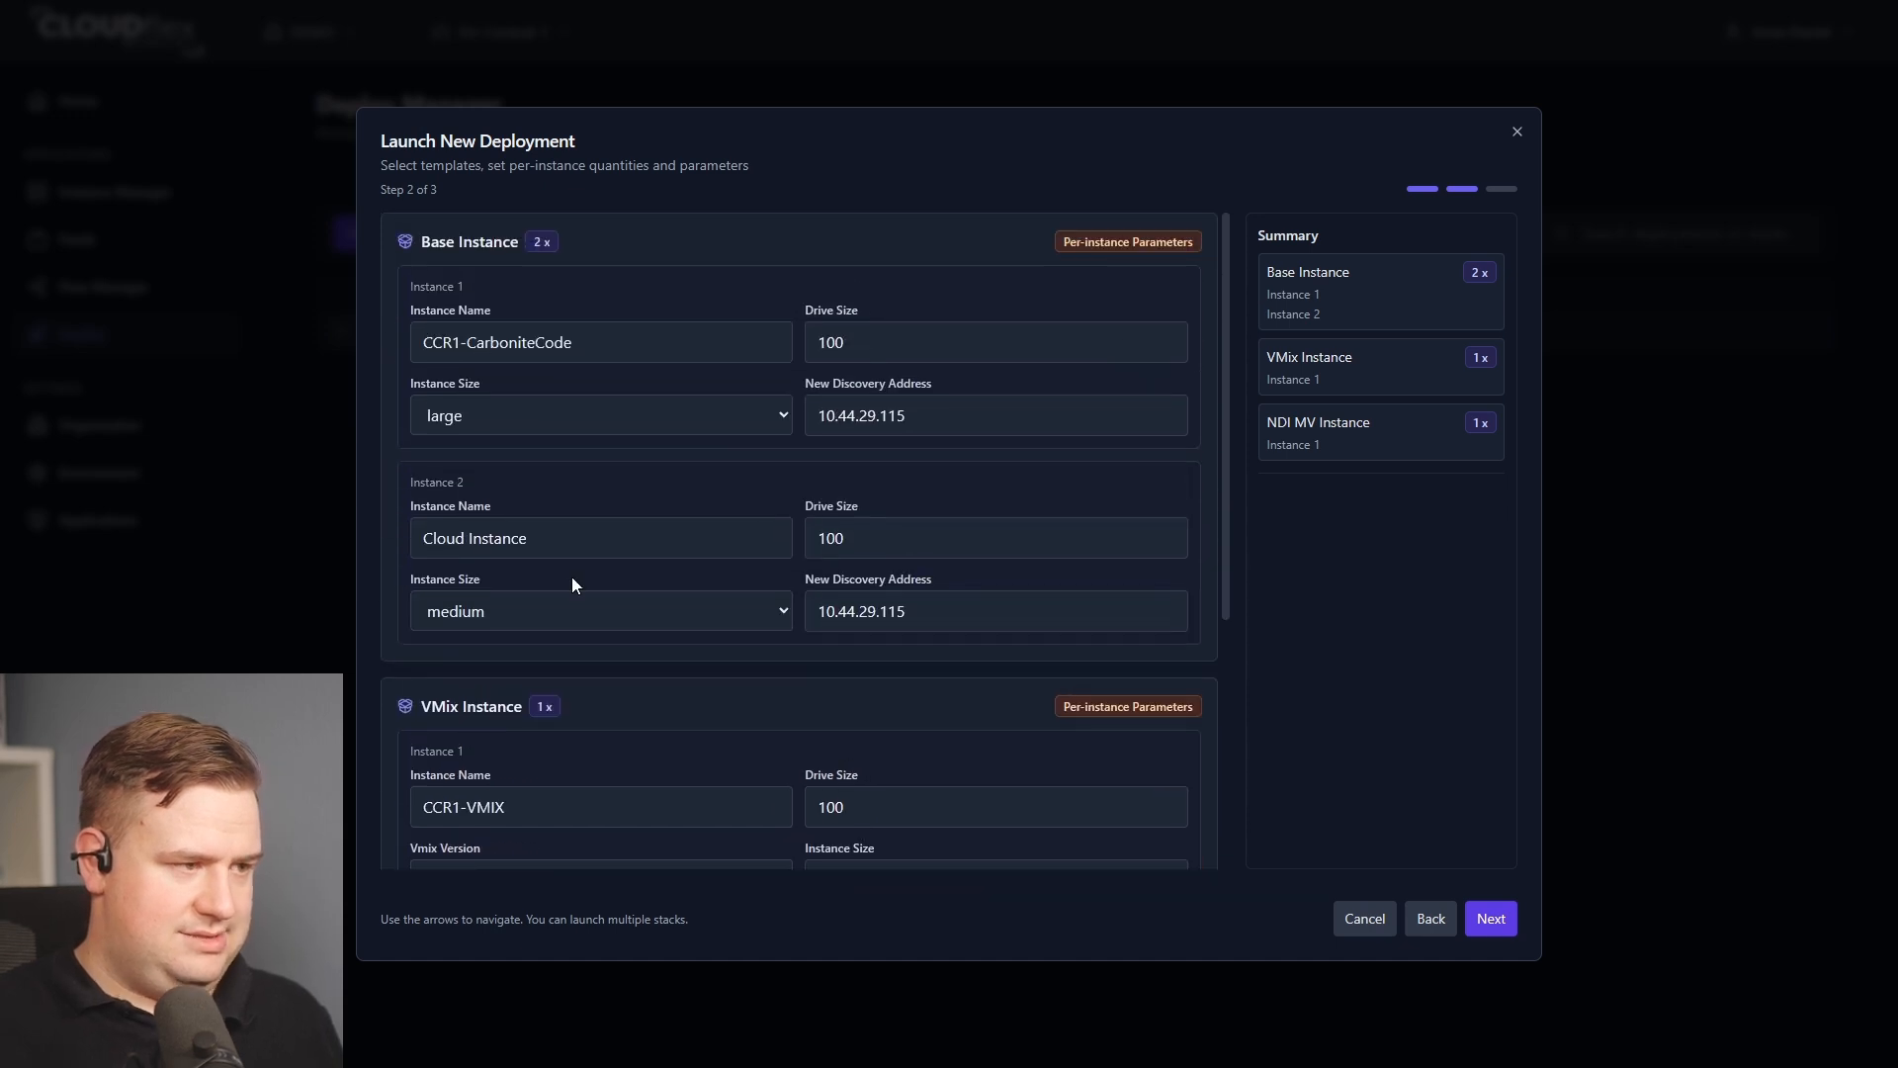
Rename the second Base Instance to CCR1-Dashboard.
drag(630, 541, 368, 527)
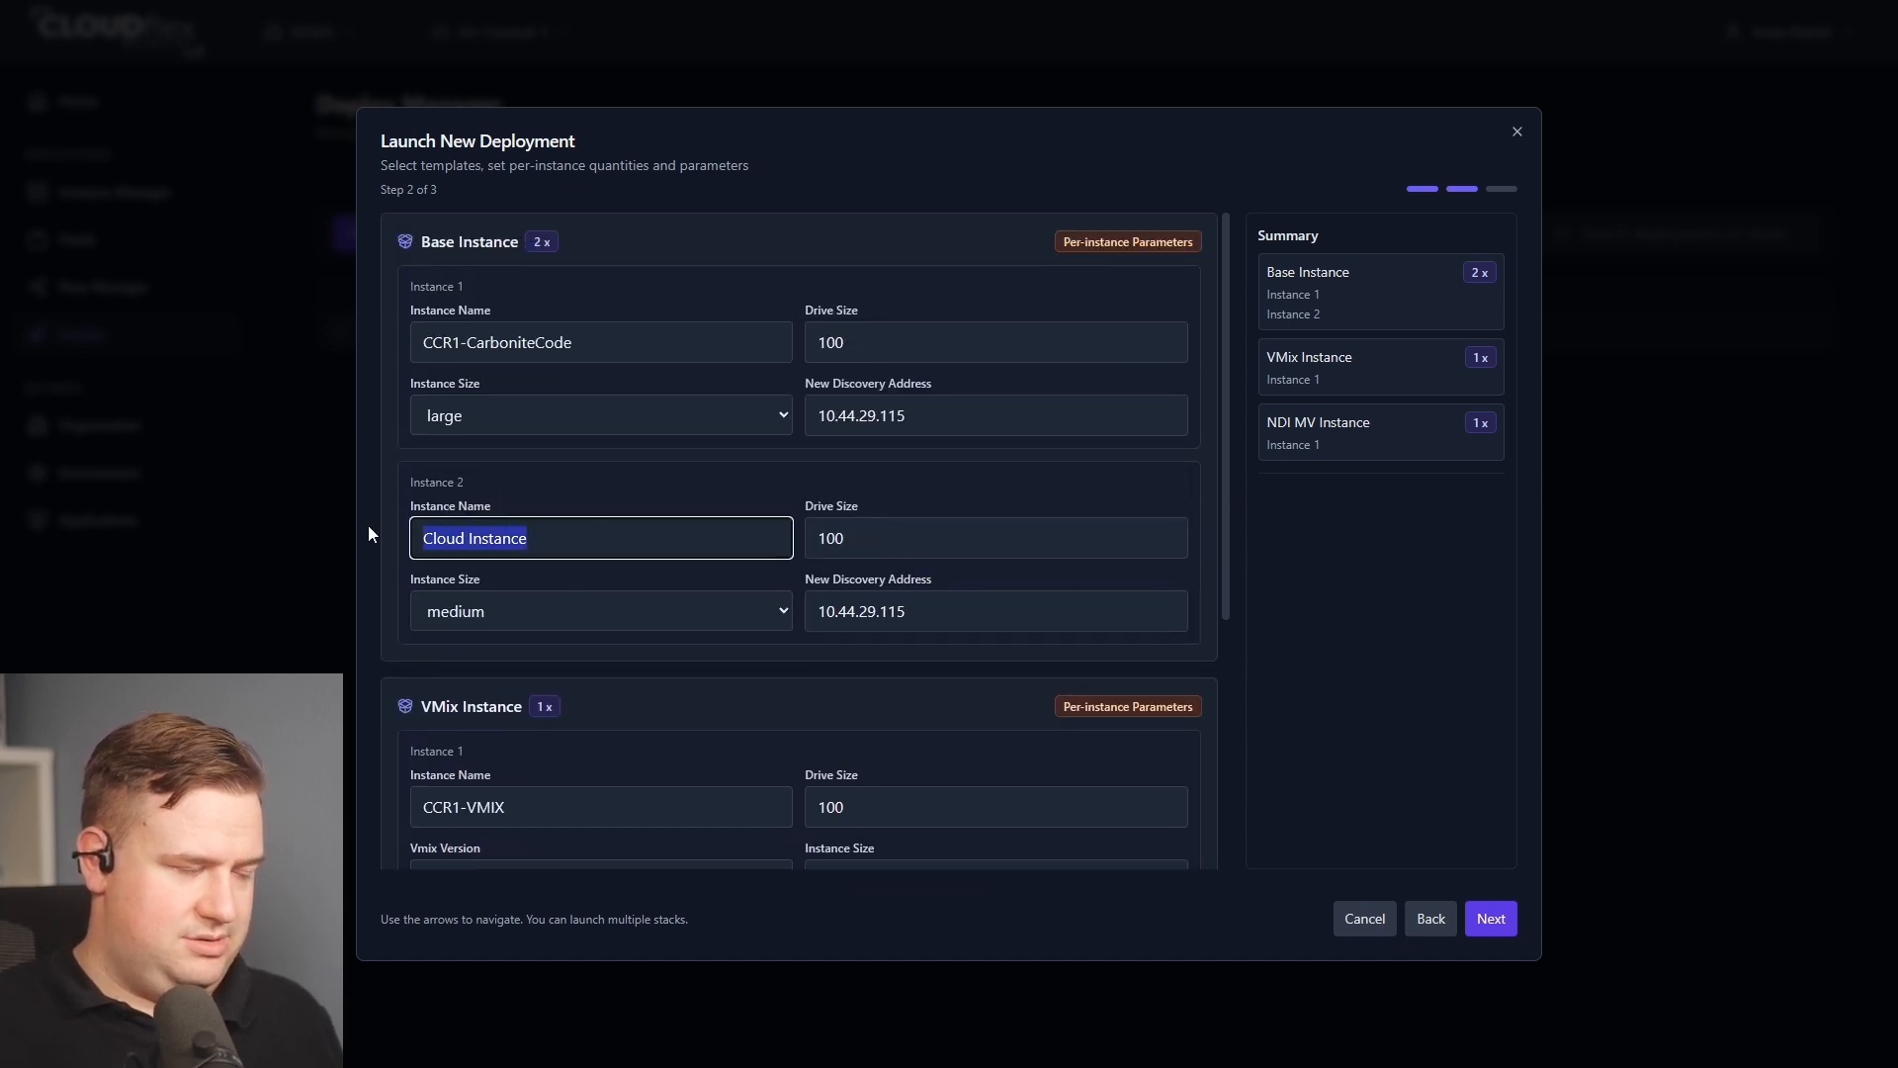
key(BackSpace)
key(ctrl+v)
key(BackSpace)
key(BackSpace)
key(BackSpace)
key(BackSpace)
key(BackSpace)
key(BackSpace)
key(BackSpace)
key(BackSpace)
key(BackSpace)
key(BackSpace)
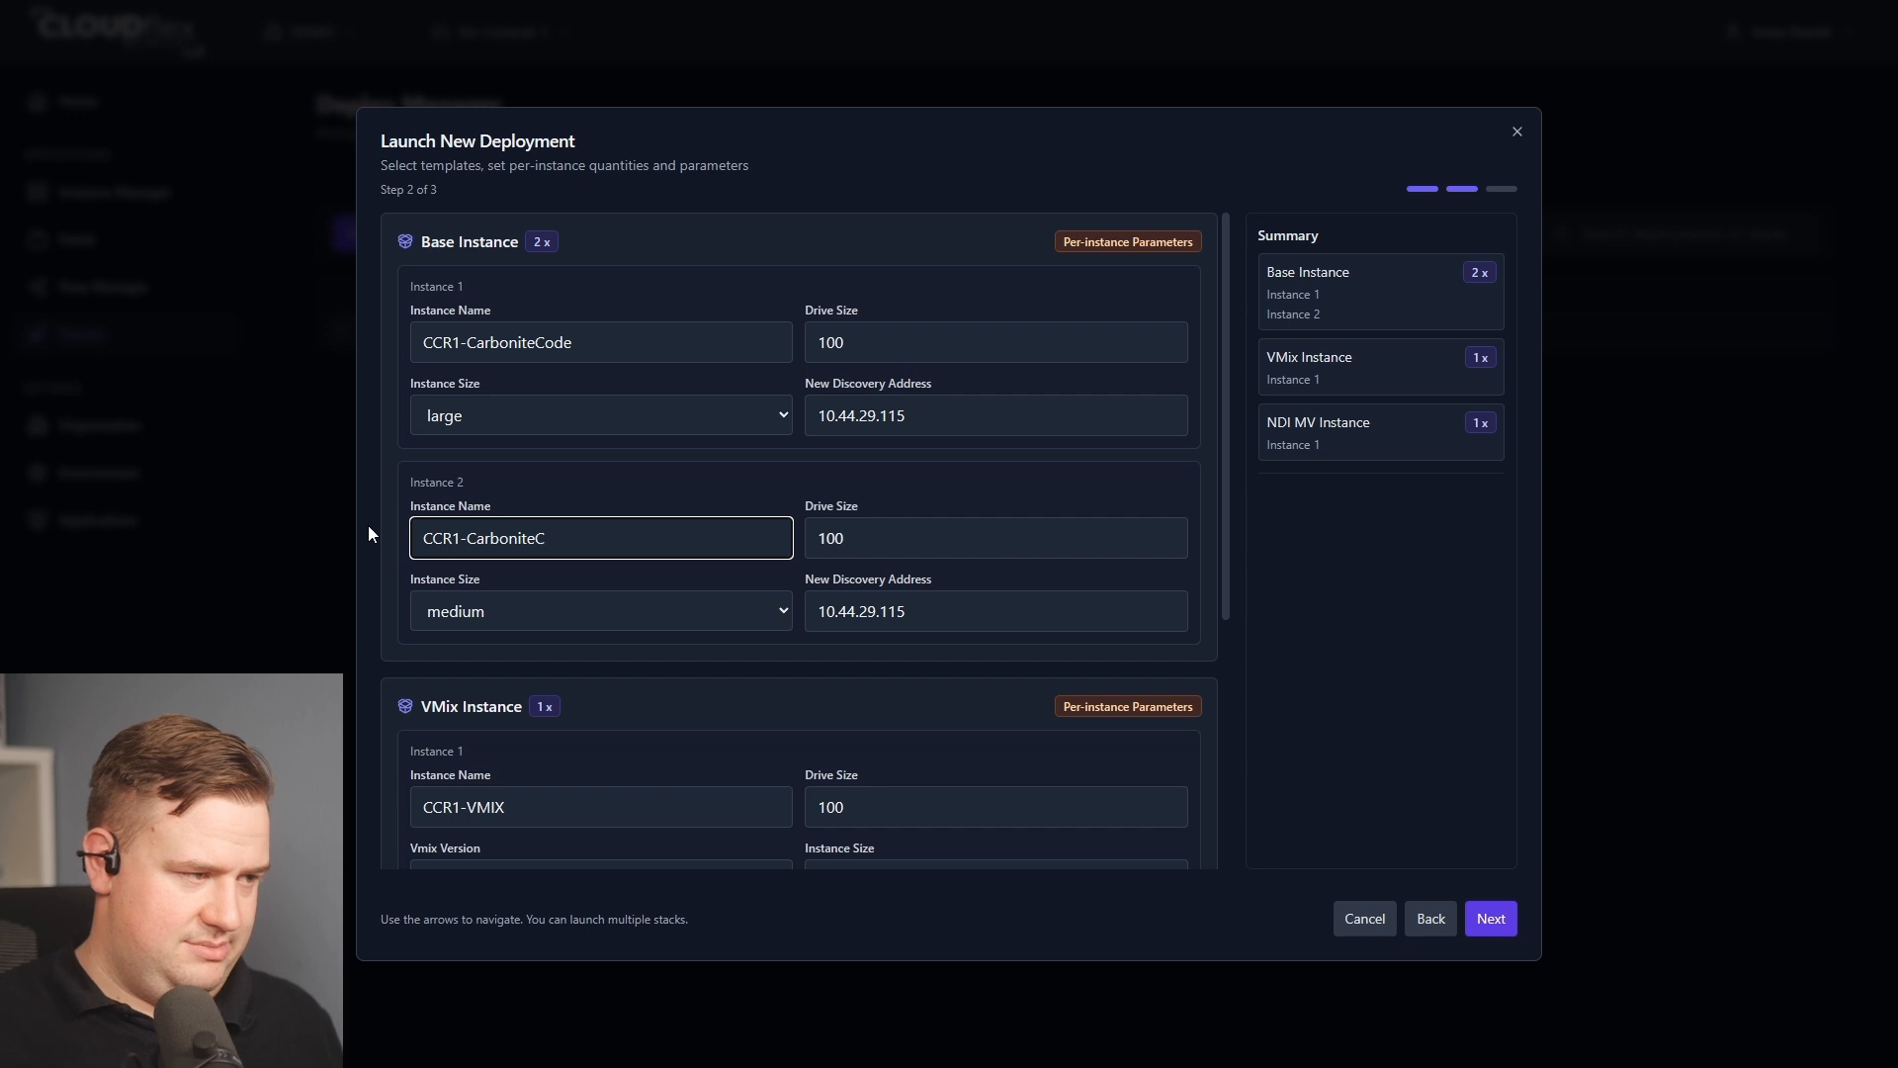
key(BackSpace)
key(BackSpace)
key(BackSpace)
text(D)
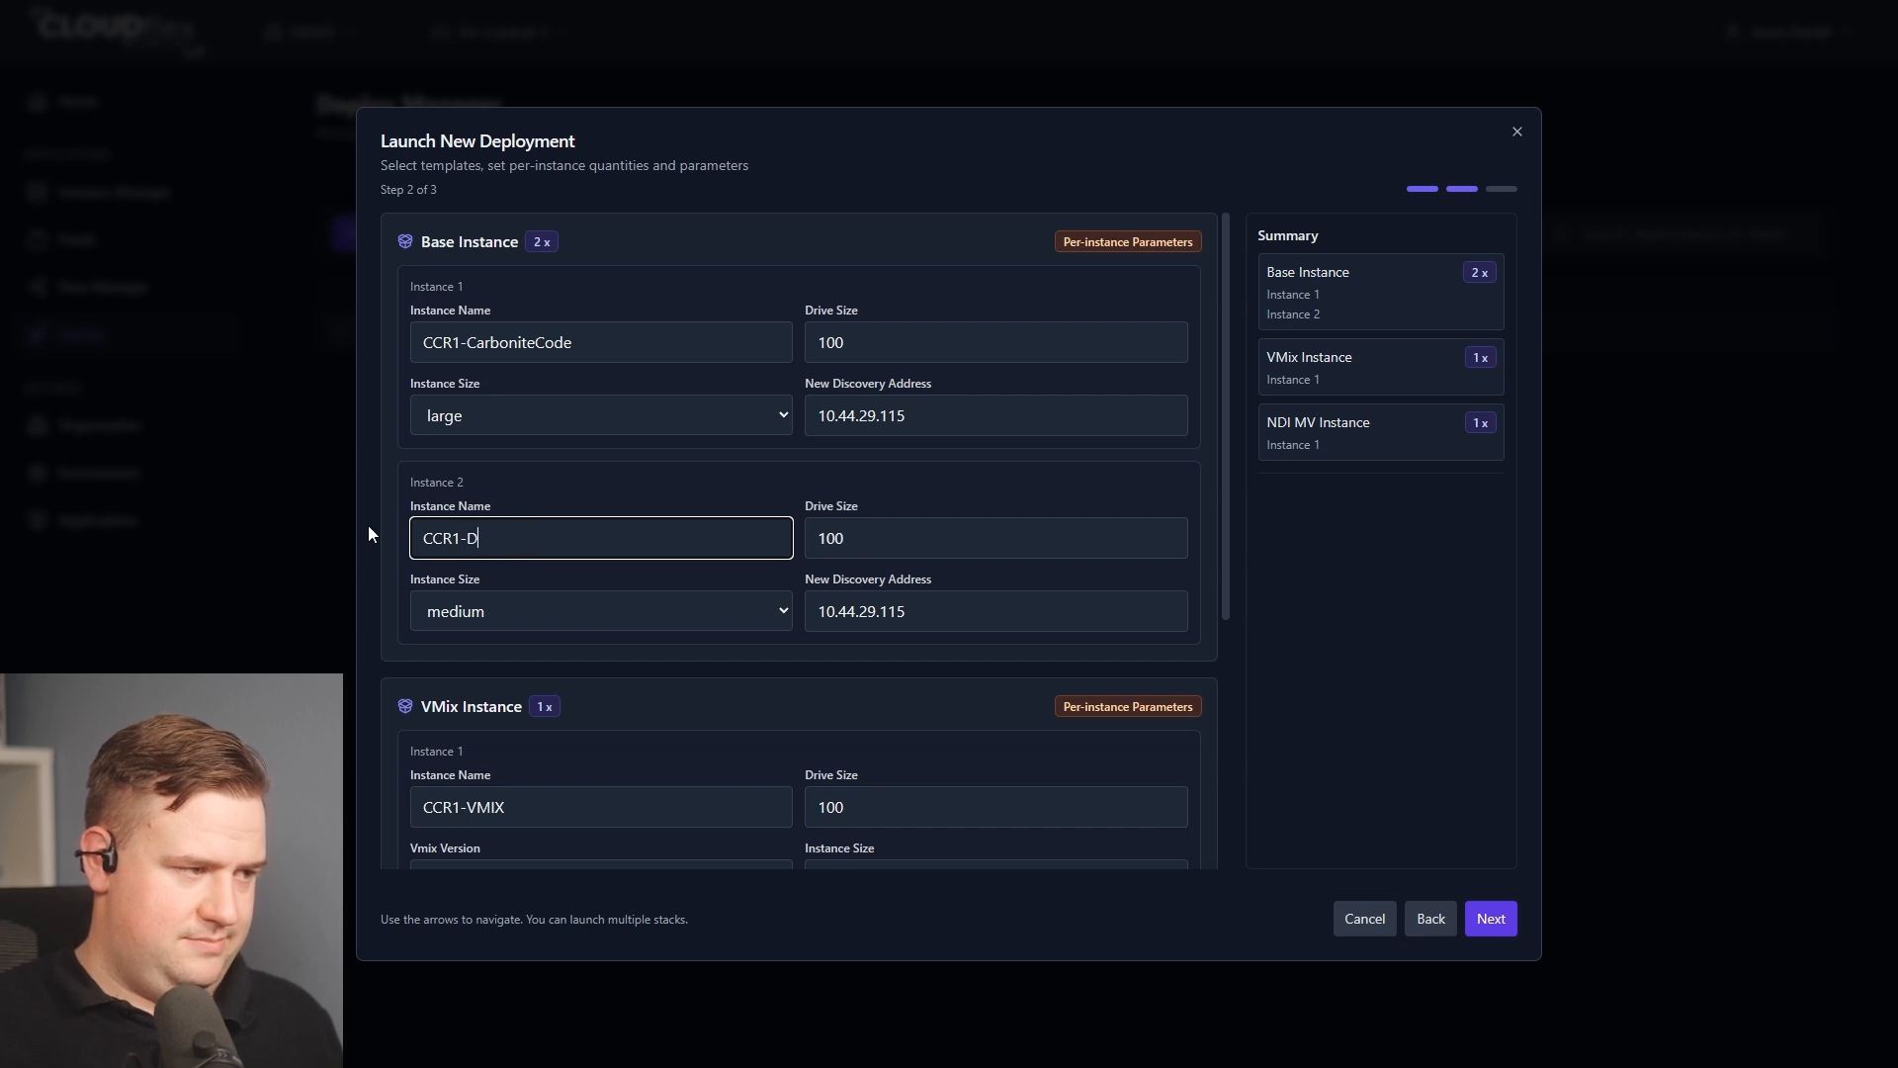
text(ashboard)
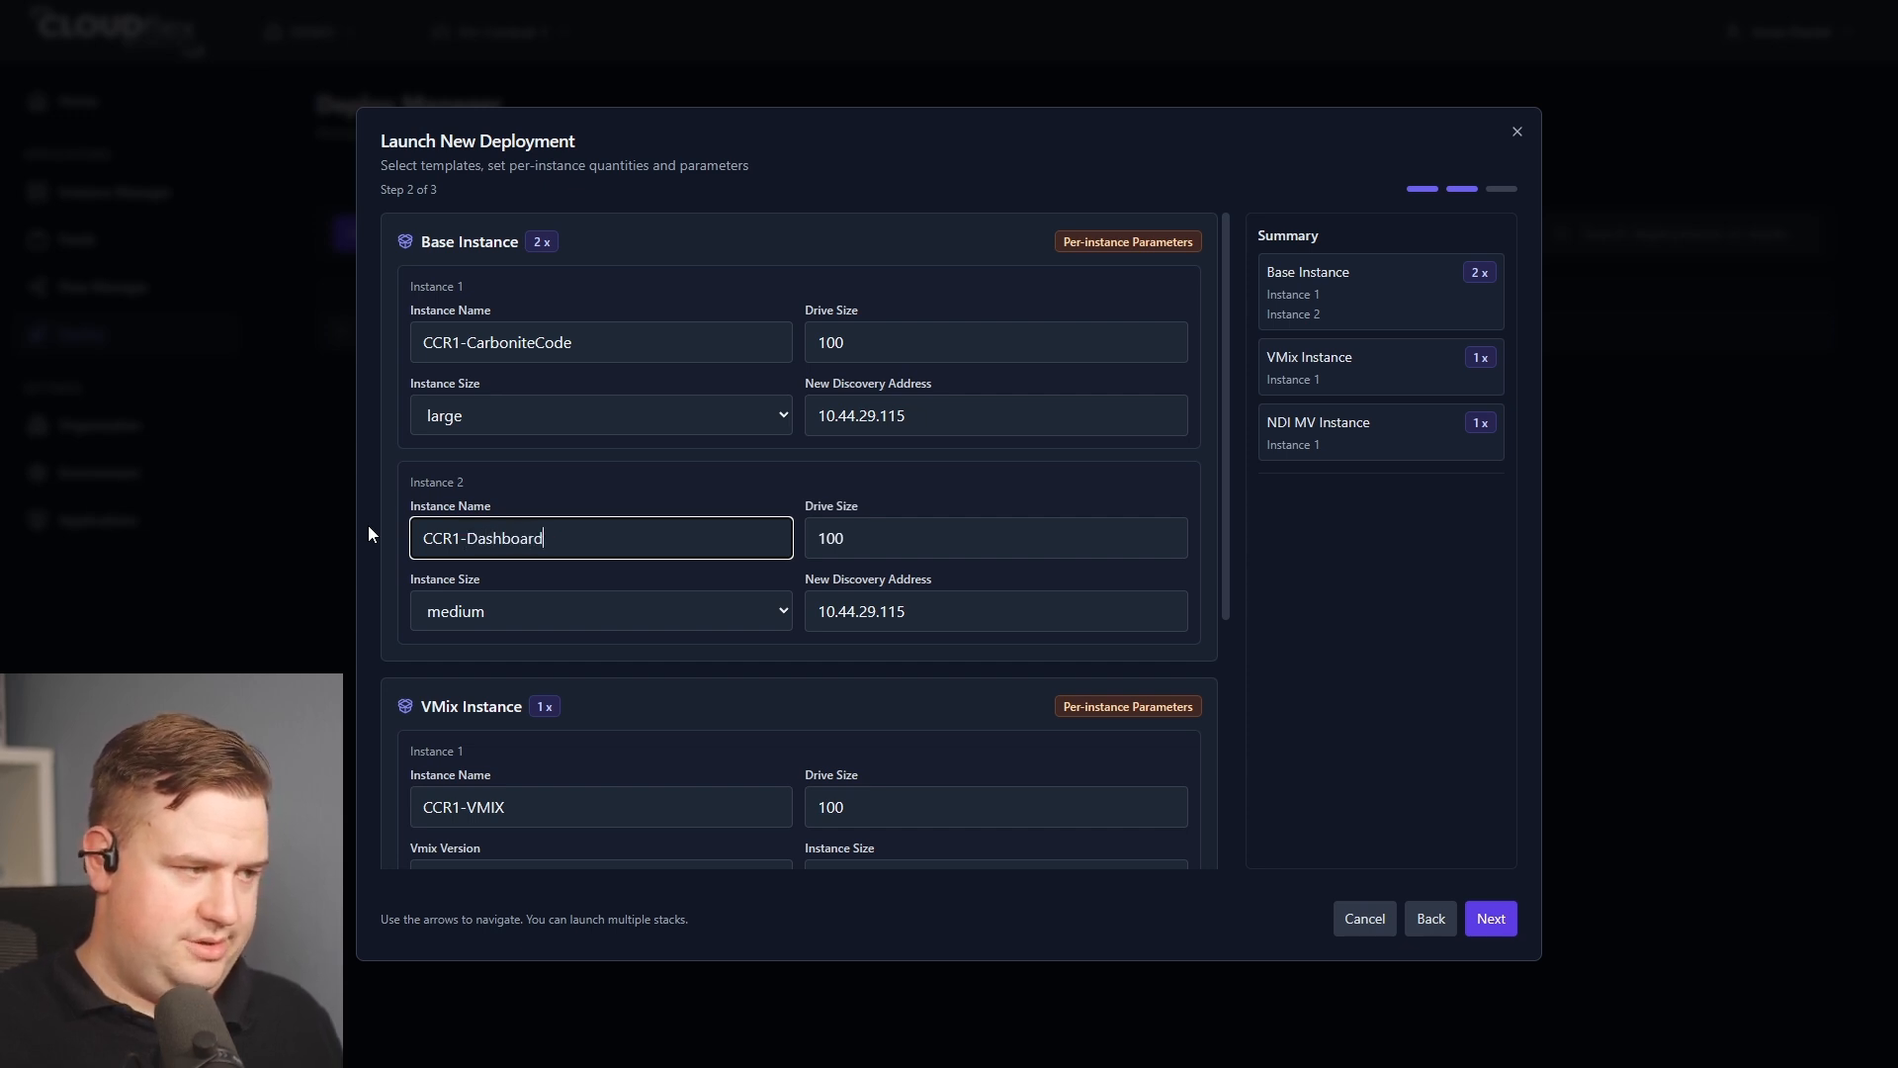
Launch the CCR-1 deployment and expand it in the refreshed deployment list.
click(1488, 917)
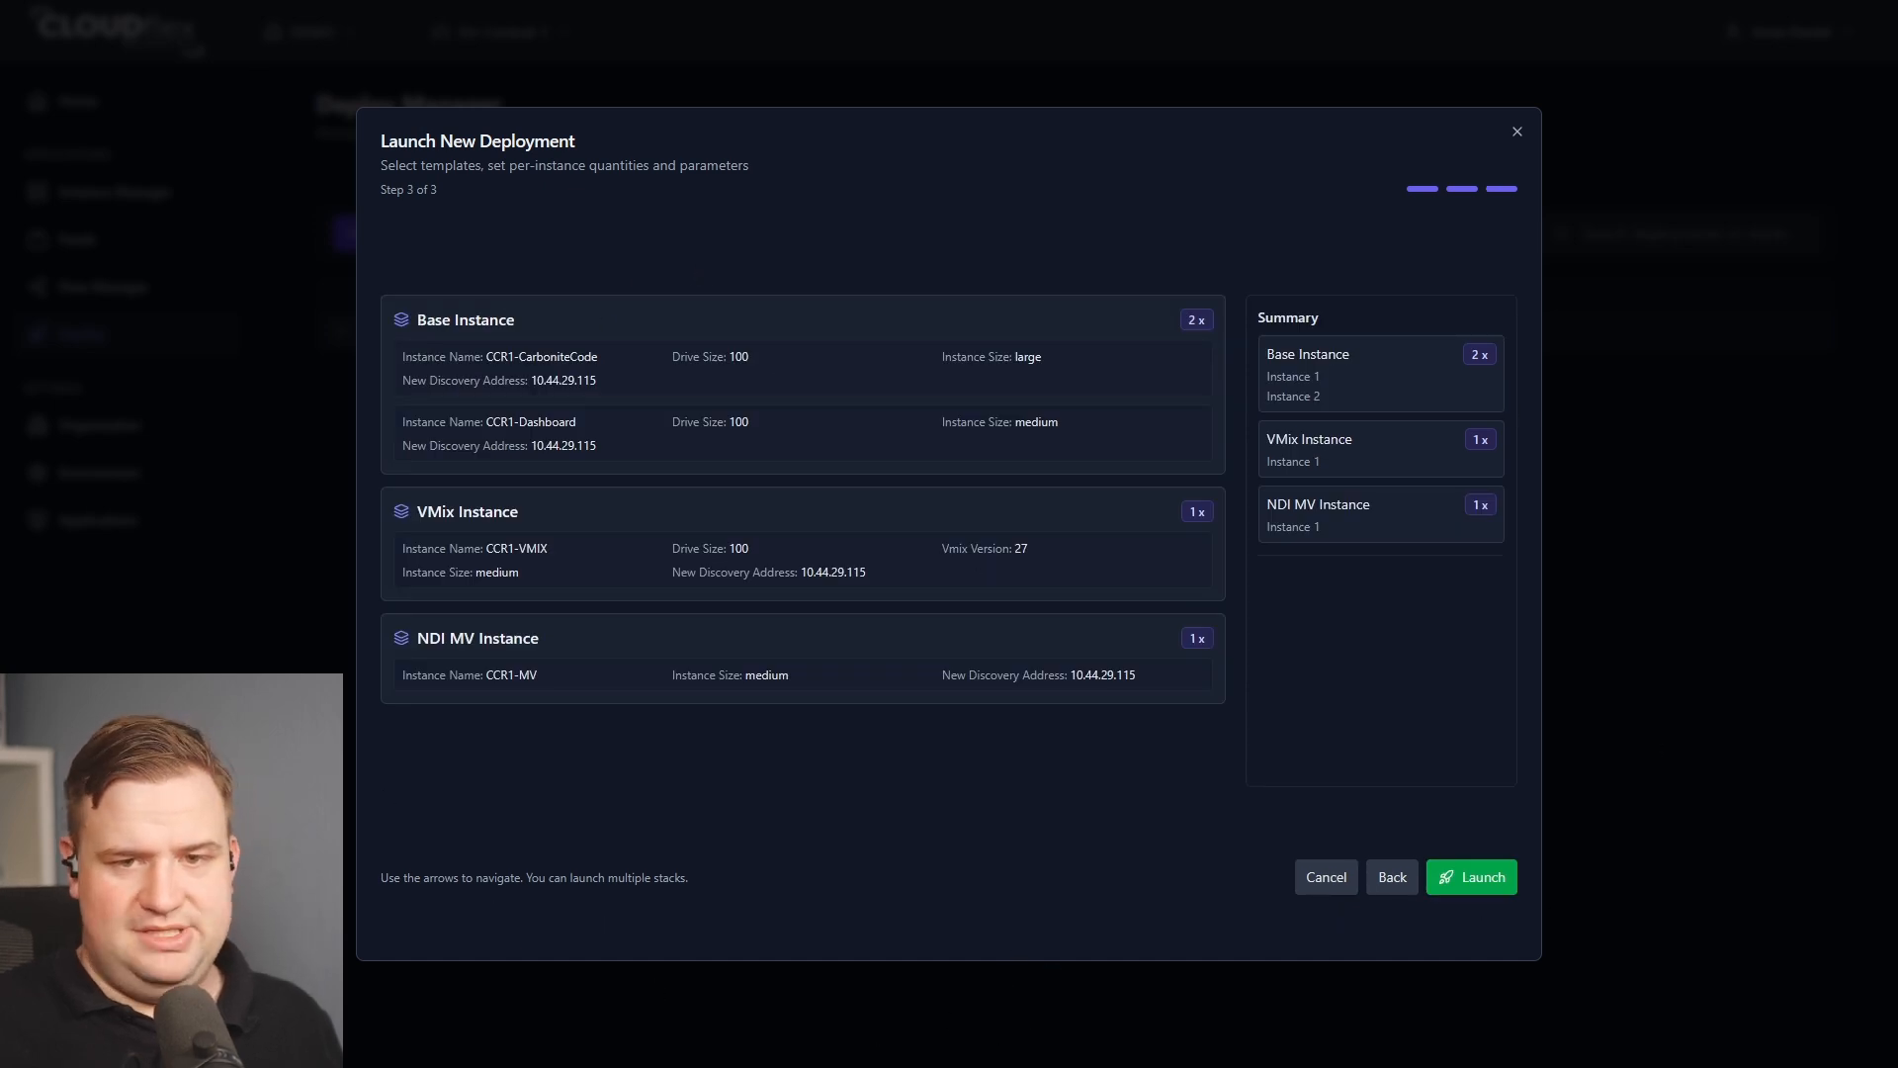
click(1491, 877)
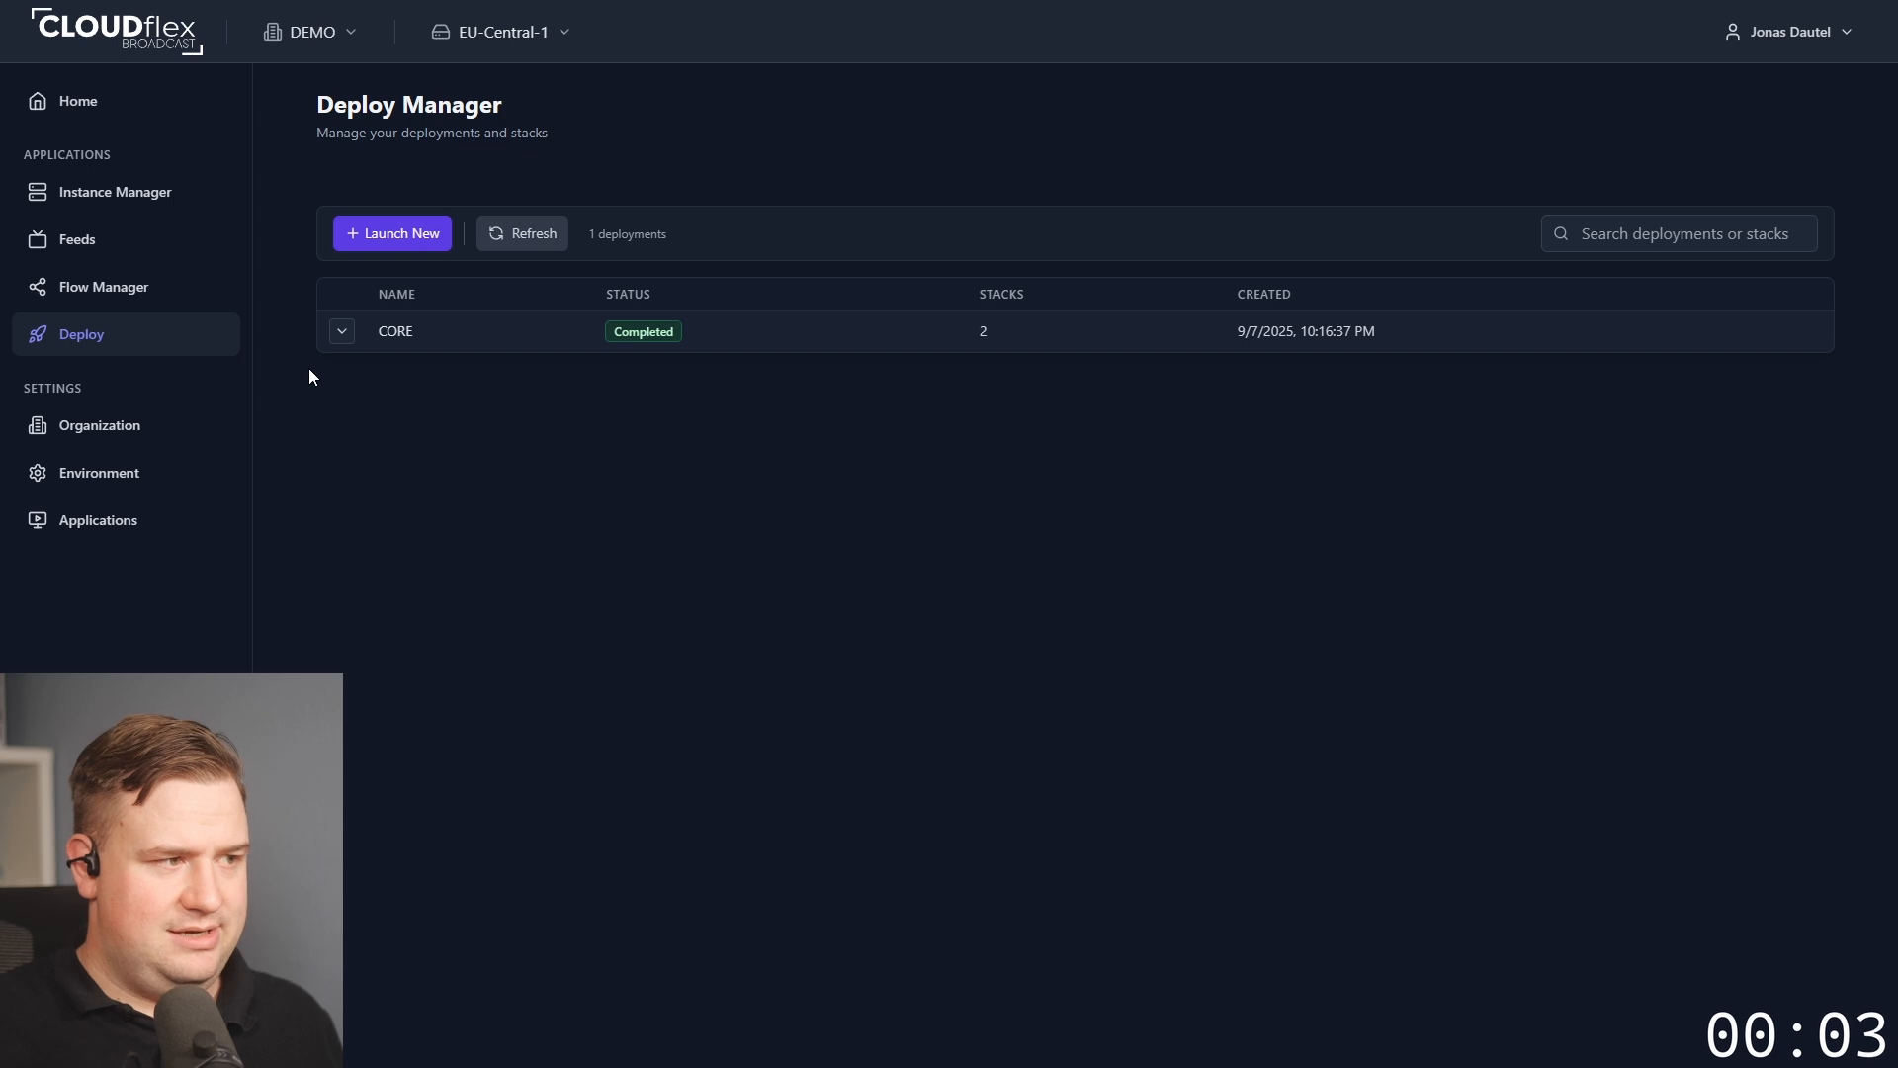
click(527, 247)
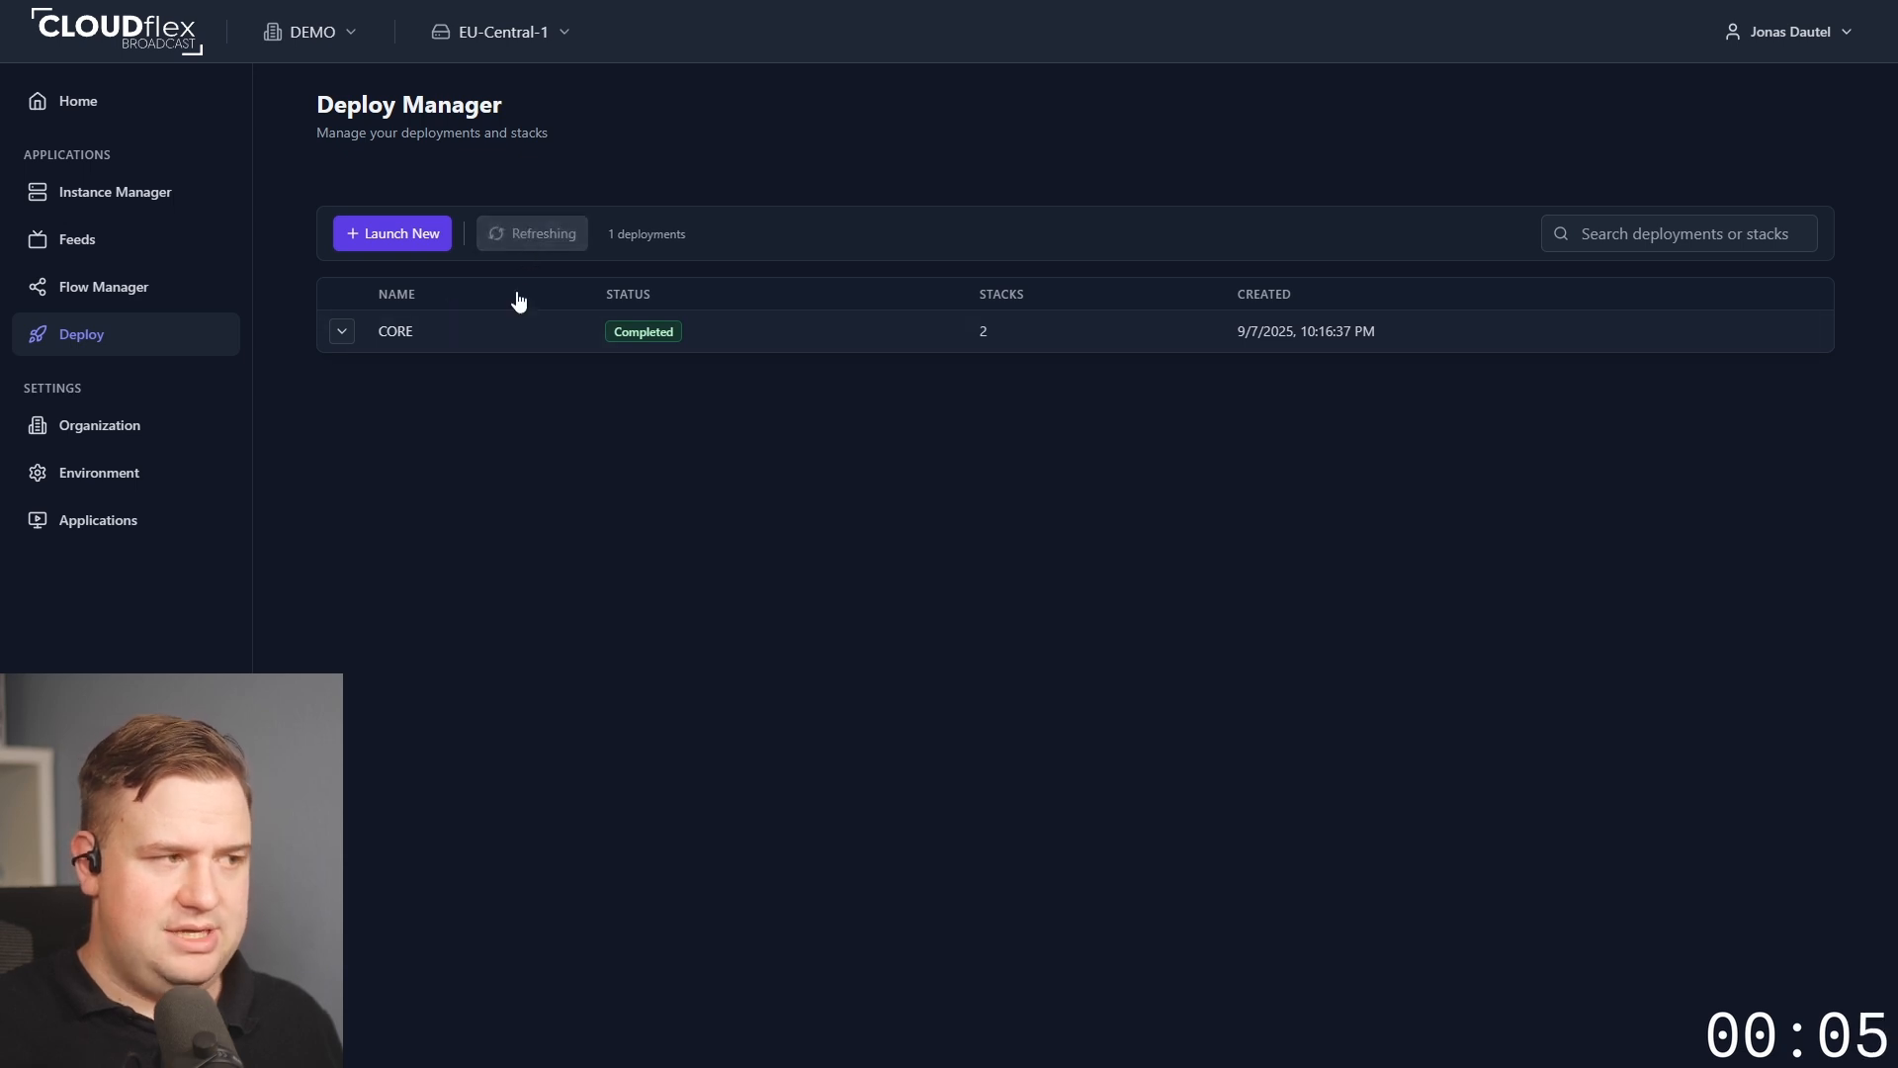
click(340, 334)
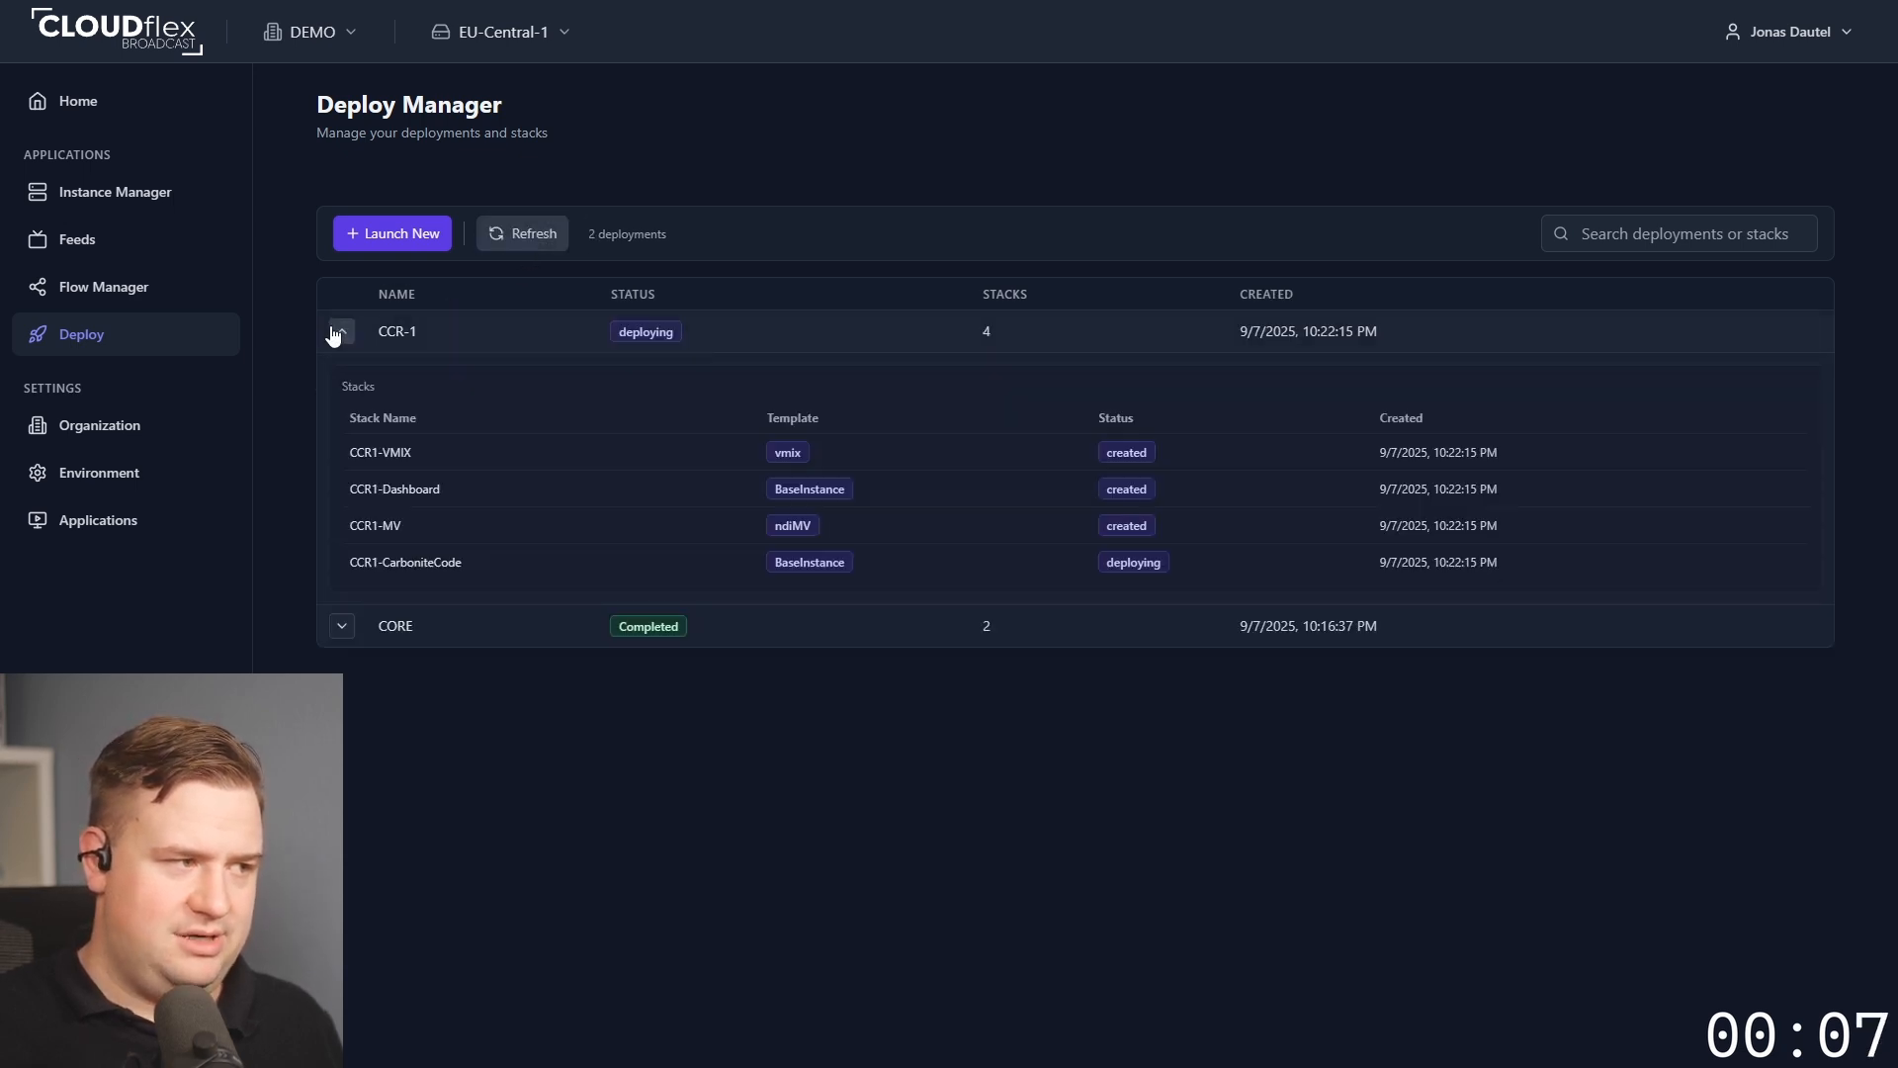
Open the CCR1-MV multiviewer web interface and exit its full-screen view.
drag(1106, 458, 1103, 584)
click(1185, 821)
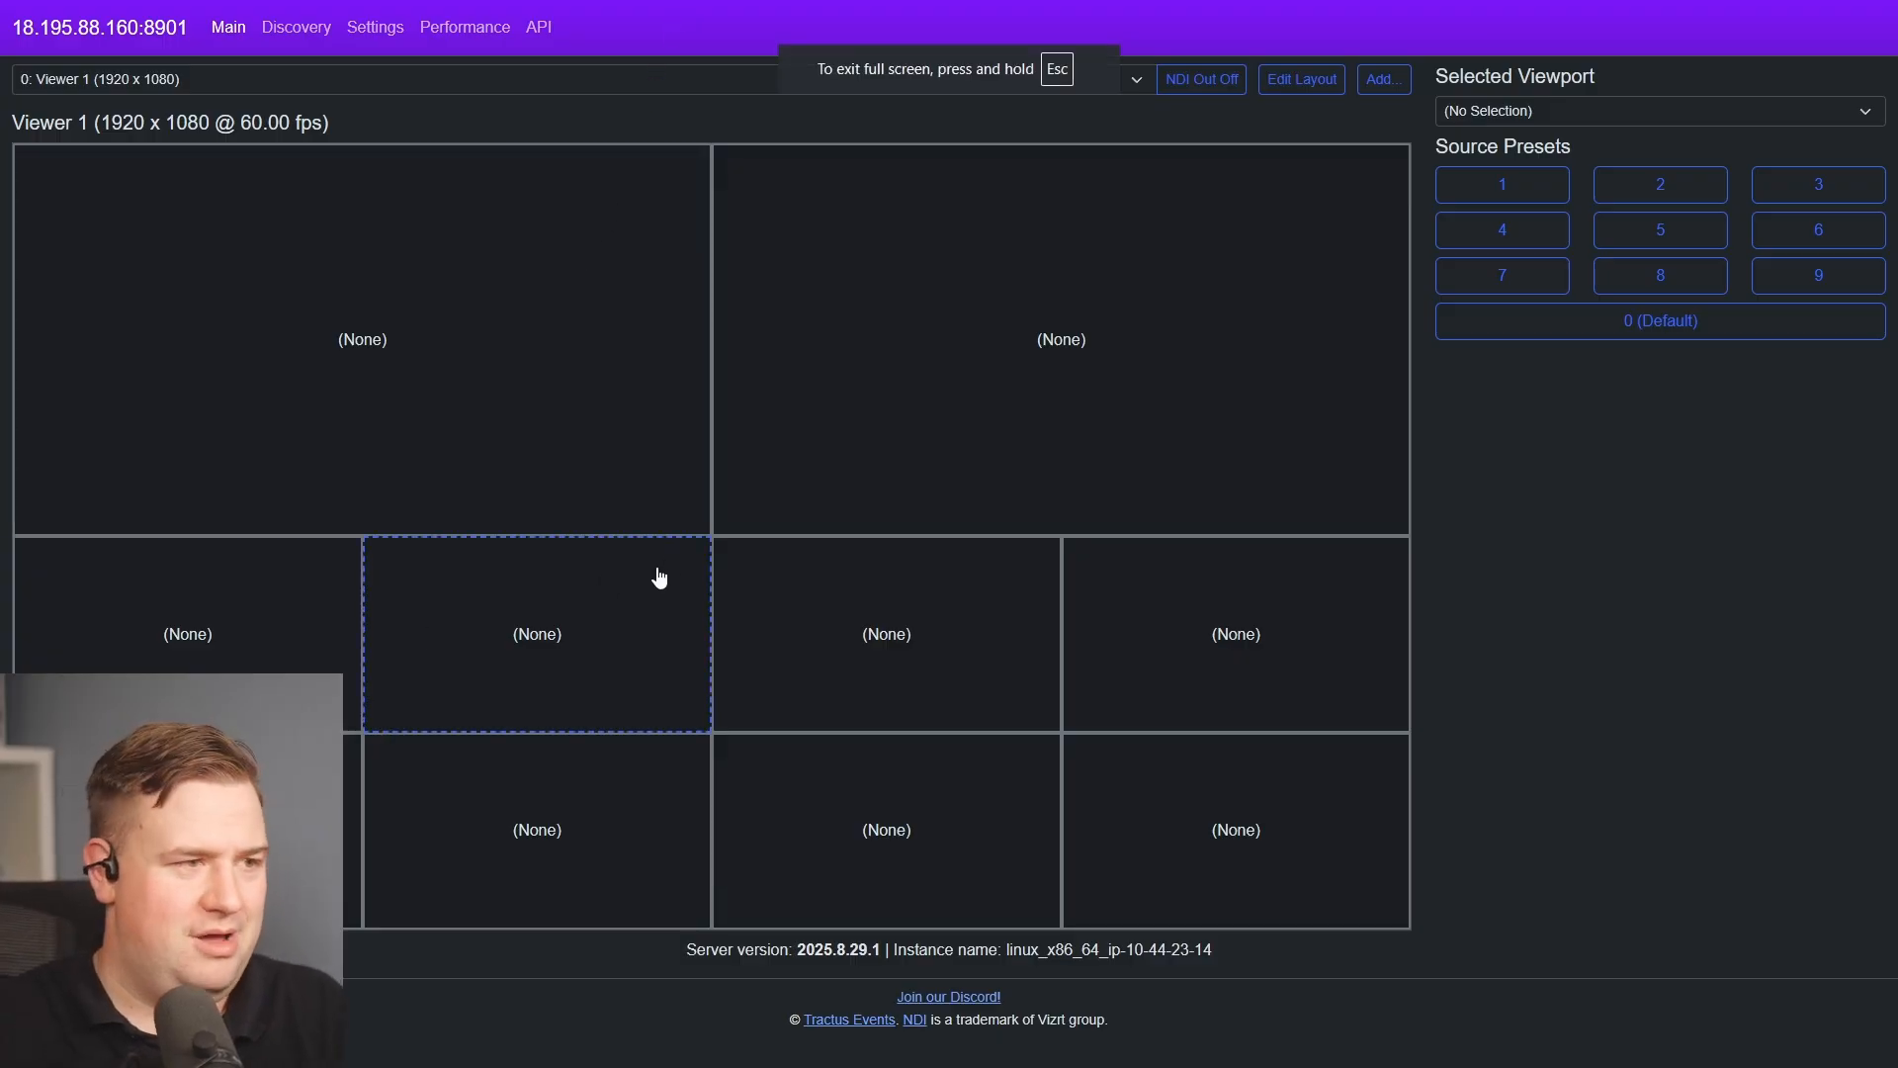
click(206, 85)
click(926, 95)
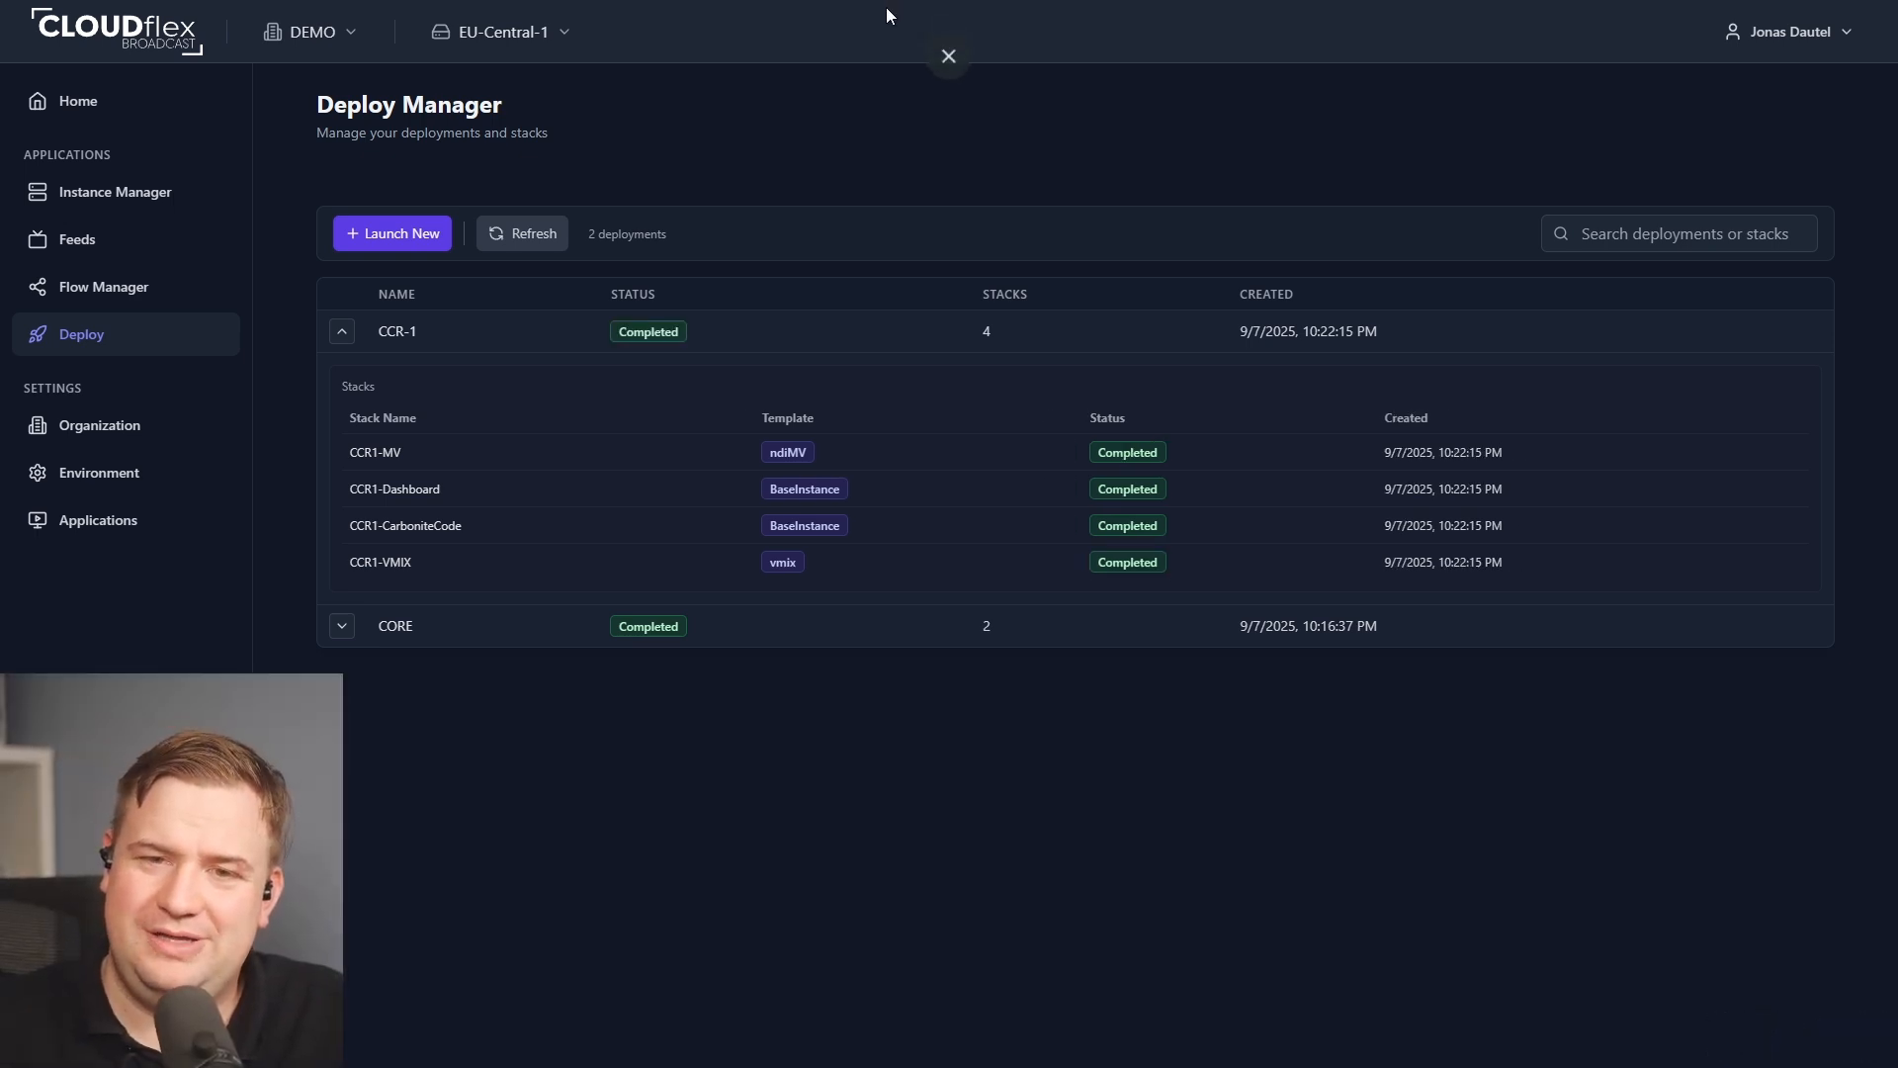
Open a remote desktop session to the CCR1-VMIX instance from the Instance Manager.
click(36, 194)
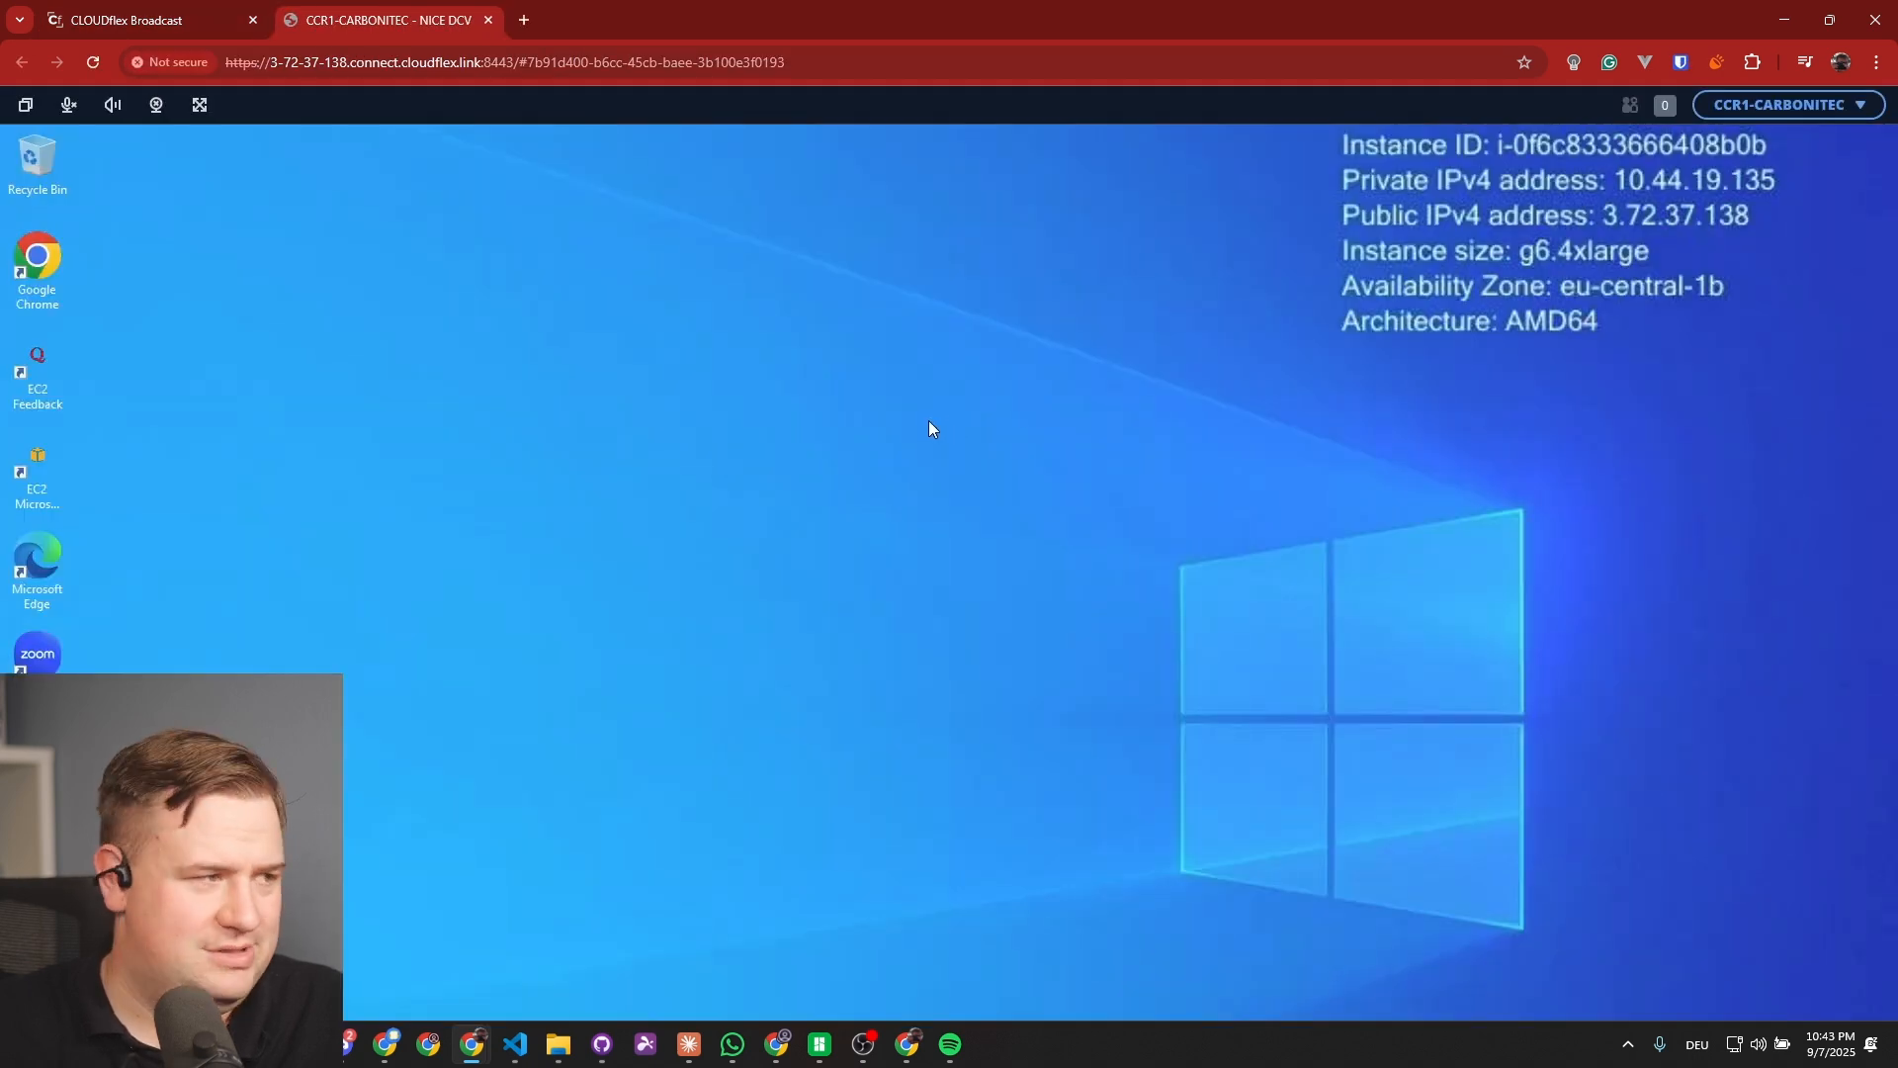
click(109, 20)
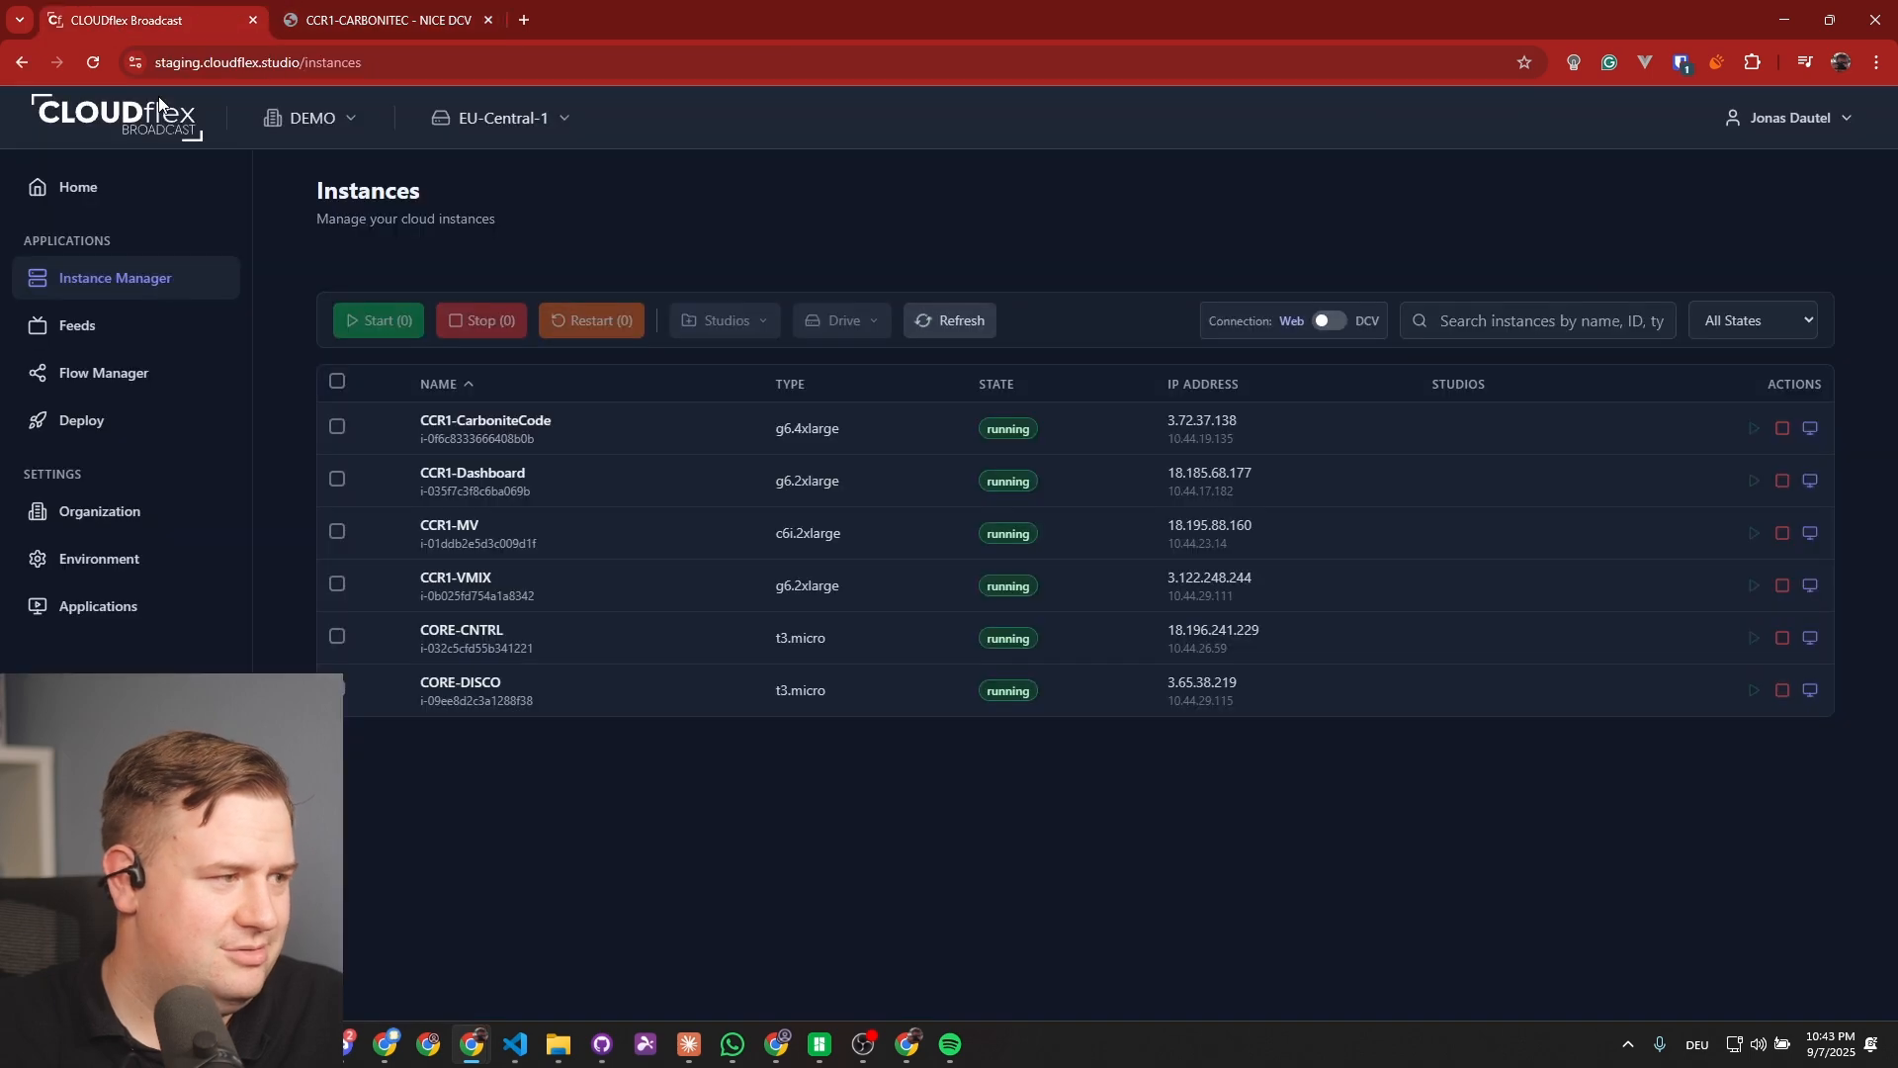
click(1810, 585)
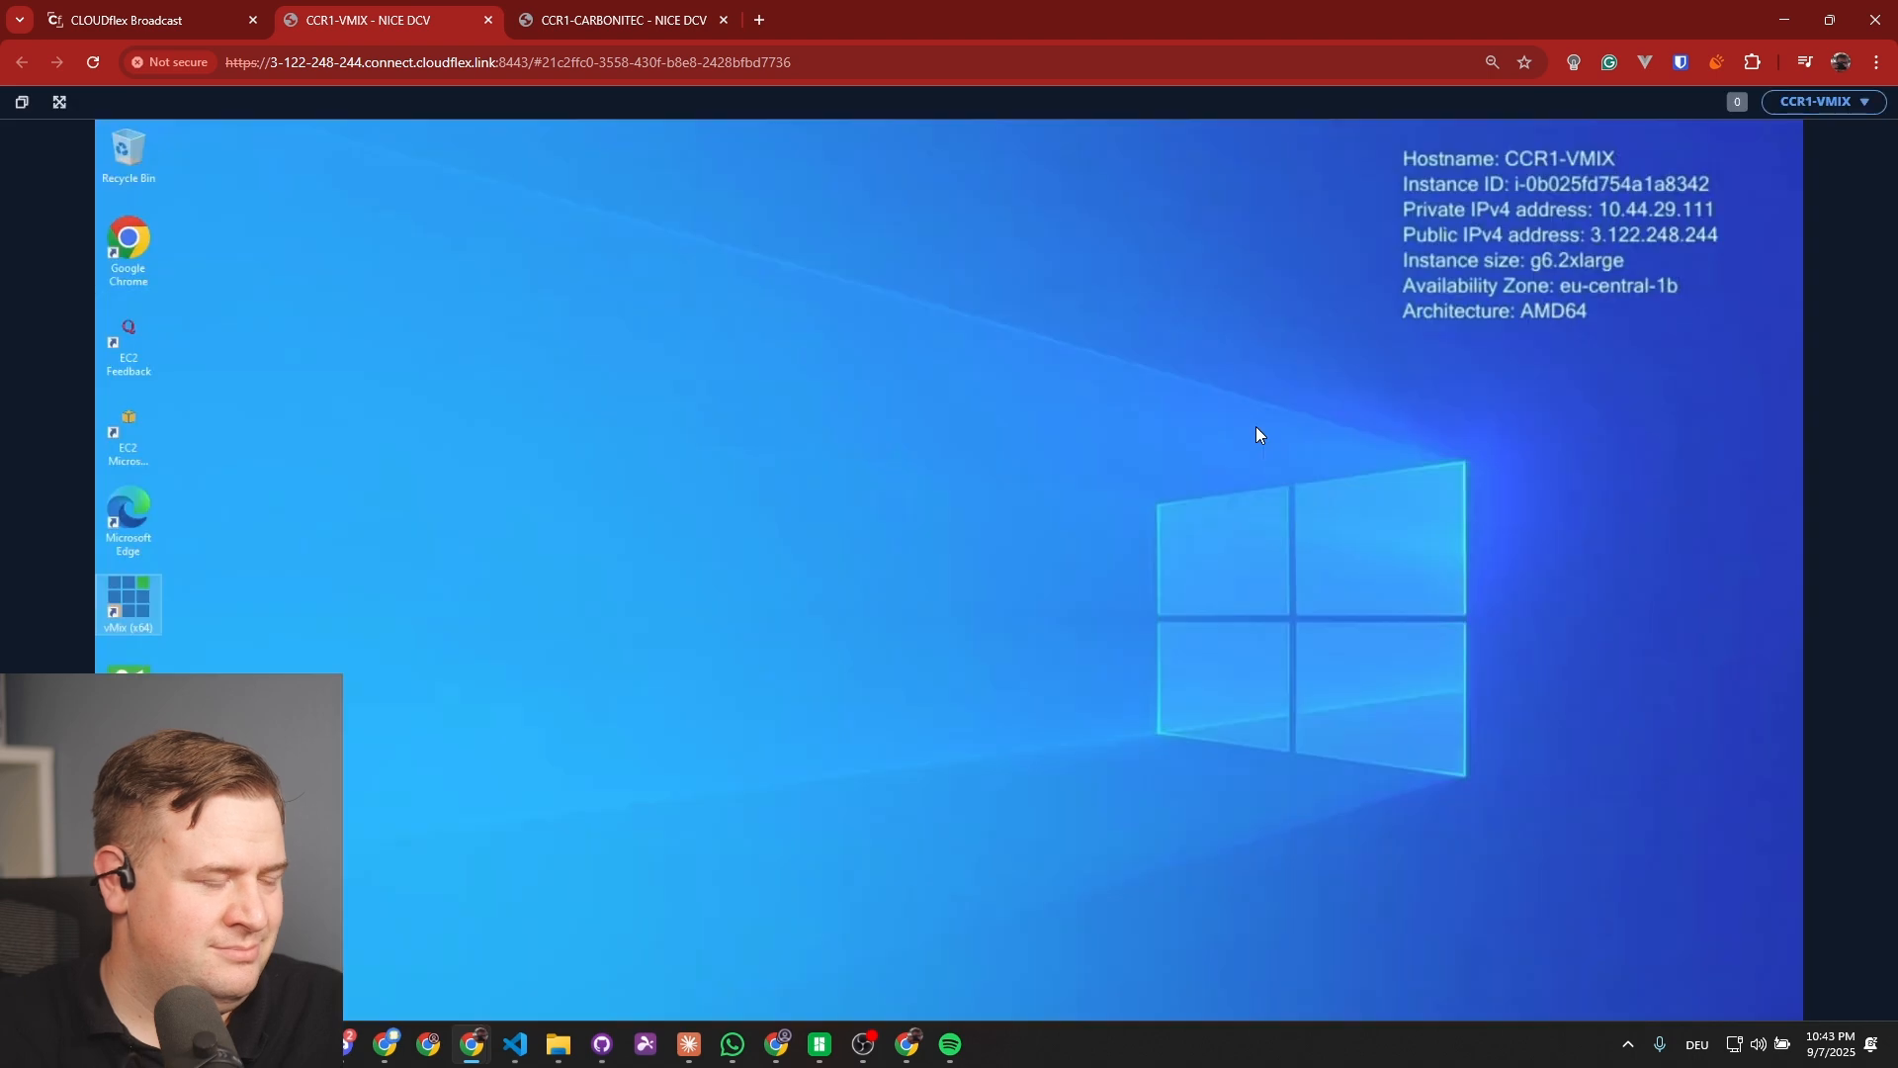
click(458, 629)
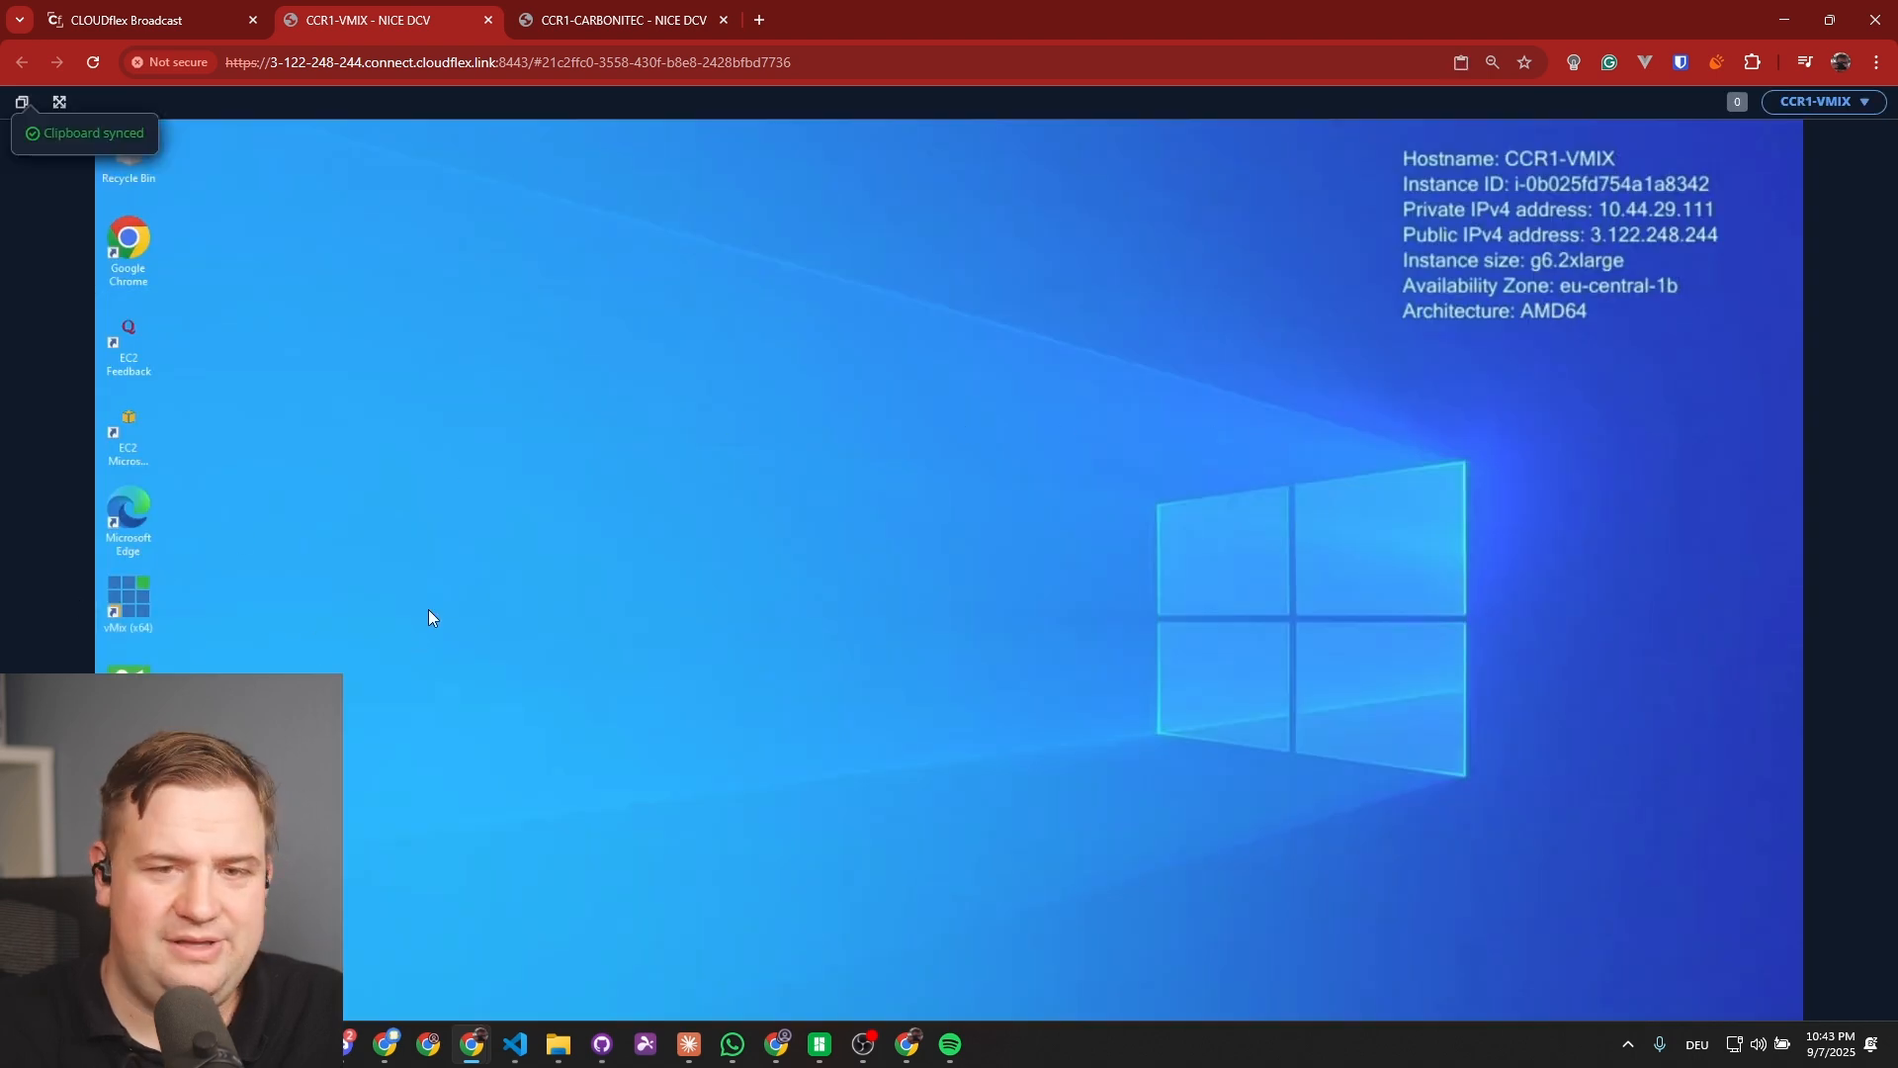